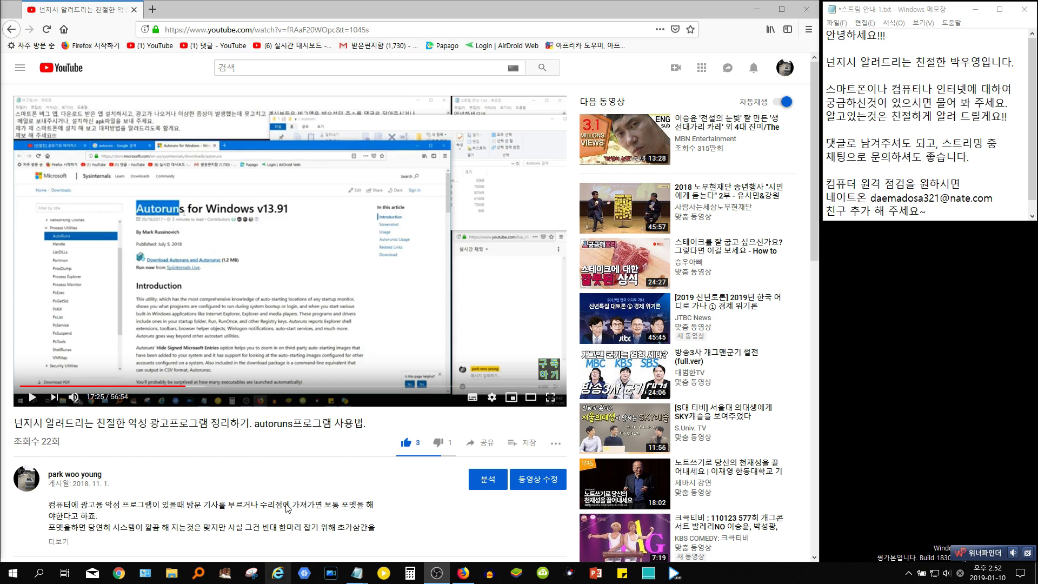
Look over the Autoruns video page and its description, and minimize the browser to the desktop.
scroll(285, 460, "down", 2)
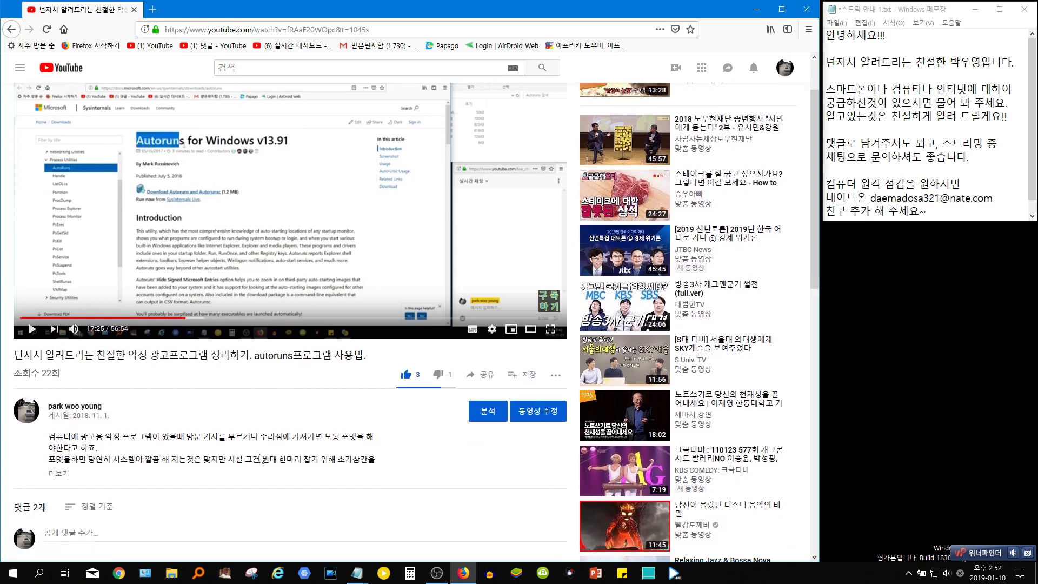
left_click_drag(243, 436, 310, 469)
left_click(310, 469)
left_click(756, 10)
Run the Autoruns64 desktop shortcut as administrator and allow it to make changes to the device.
left_click(181, 258)
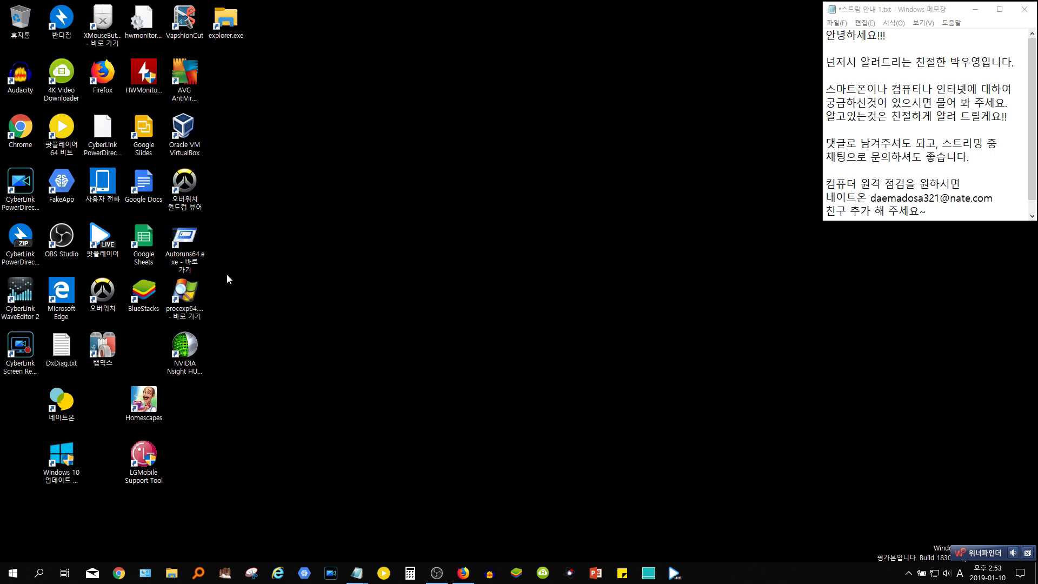
left_click(184, 240)
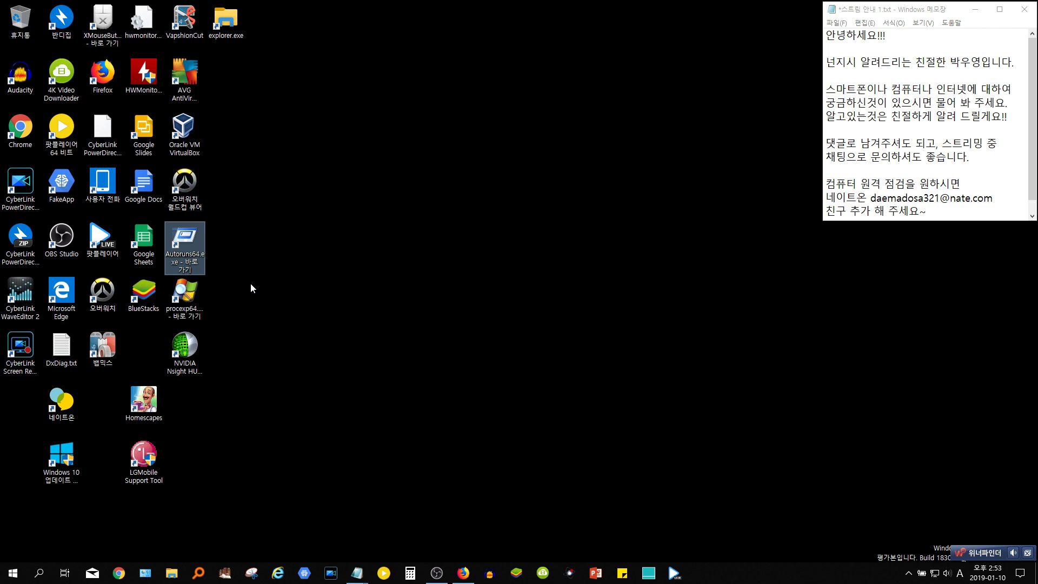
right_click(188, 251)
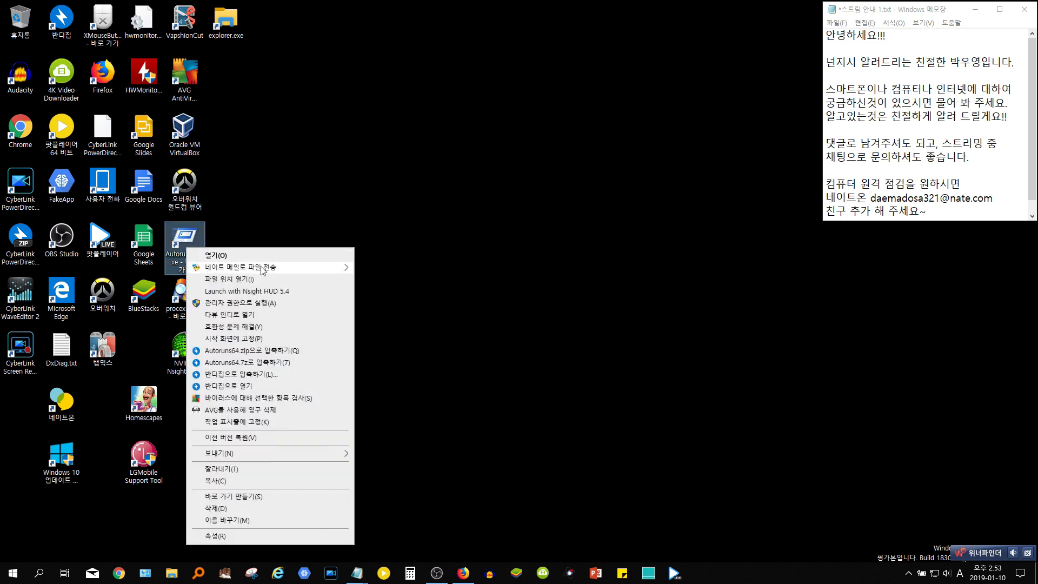
left_click(252, 303)
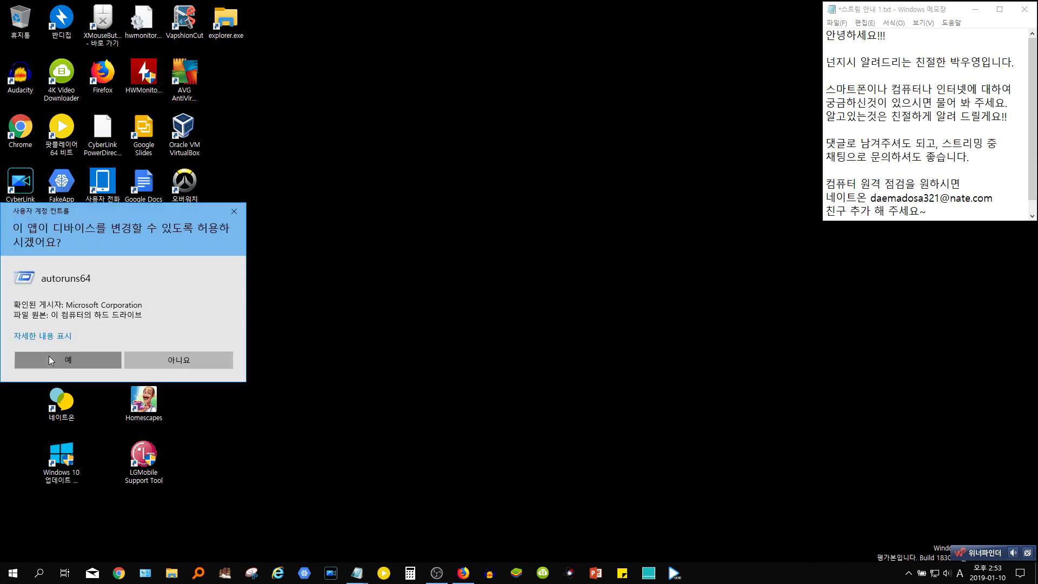
left_click(49, 357)
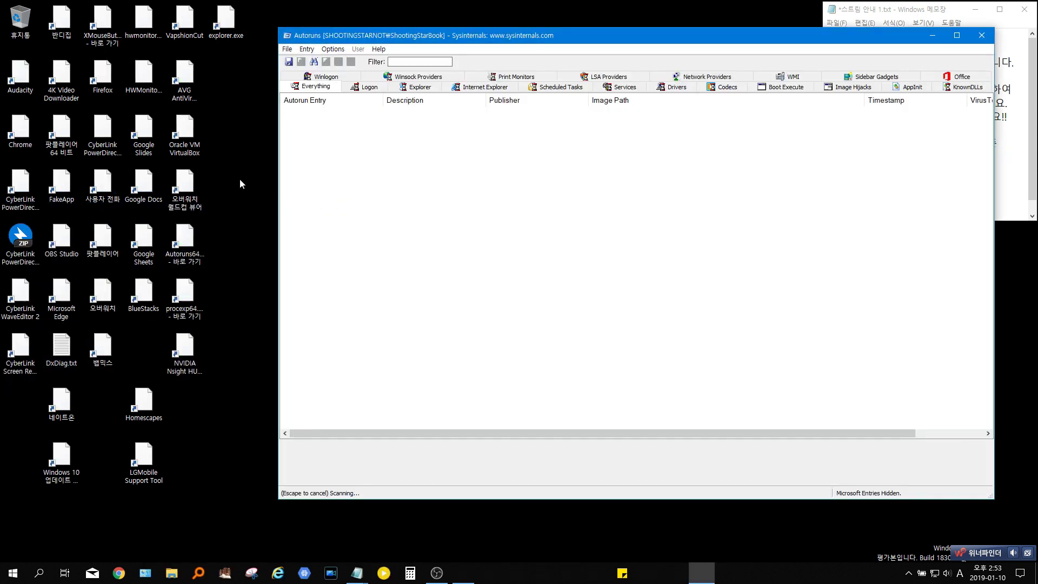
Move the Autoruns window, narrow its Image Path column and widen the window to fit the whole VirusTotal column.
left_click_drag(335, 37, 95, 26)
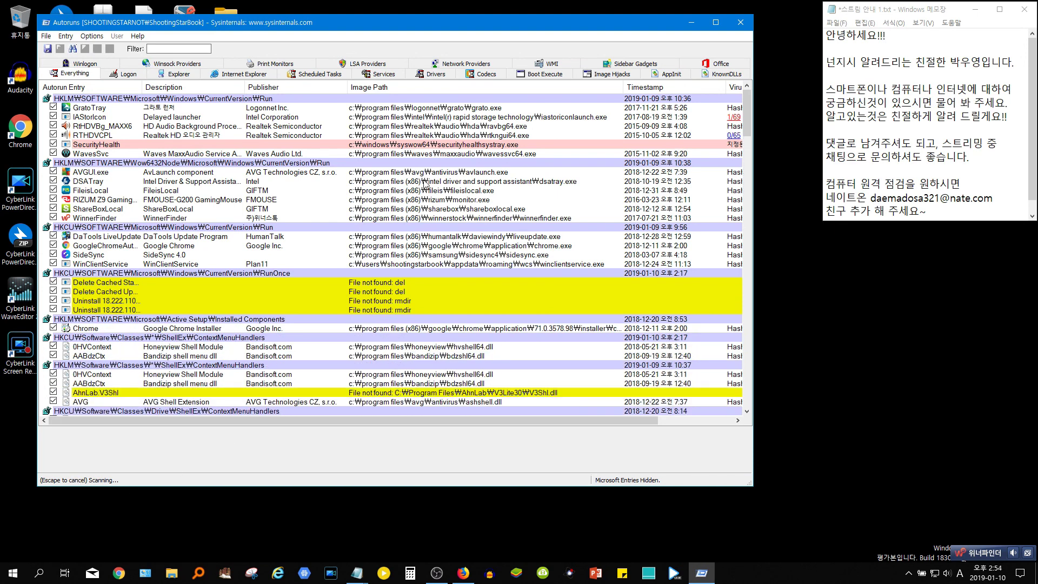
left_click_drag(622, 87, 573, 87)
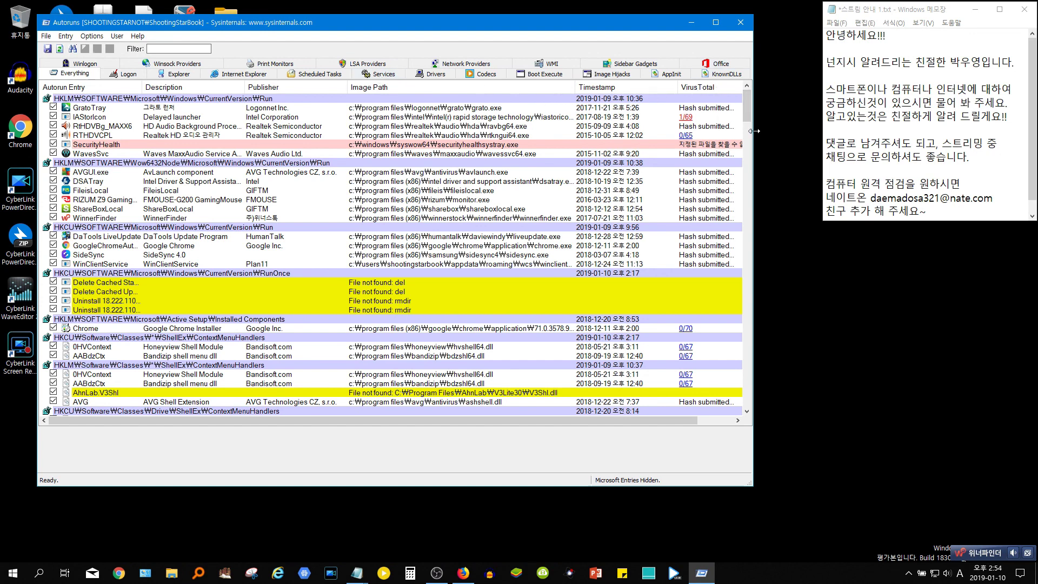
left_click_drag(755, 131, 780, 131)
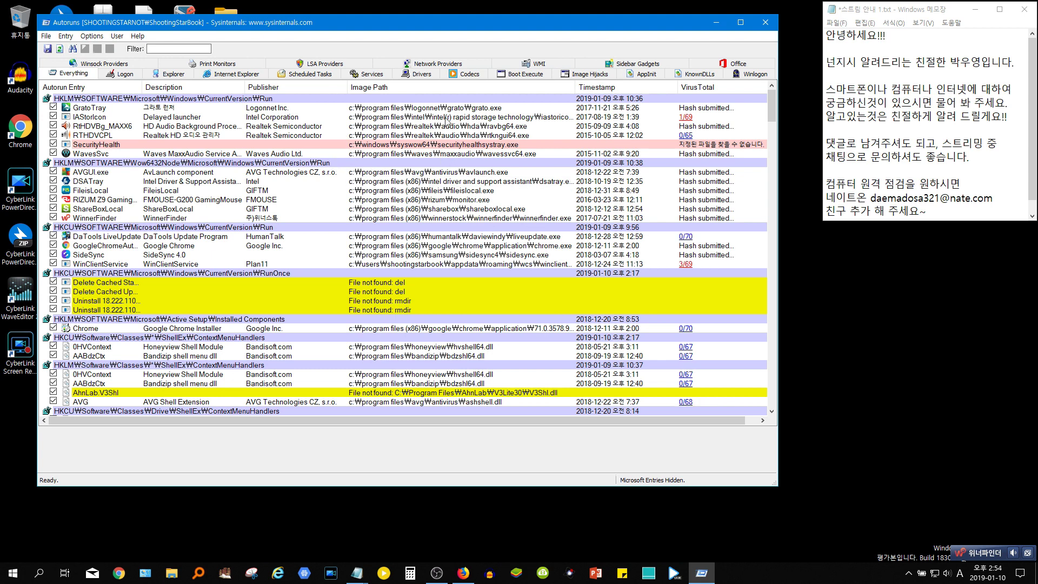
Minimize Autoruns, run the procexp64 desktop shortcut as administrator and allow it to make changes to the device.
left_click(716, 22)
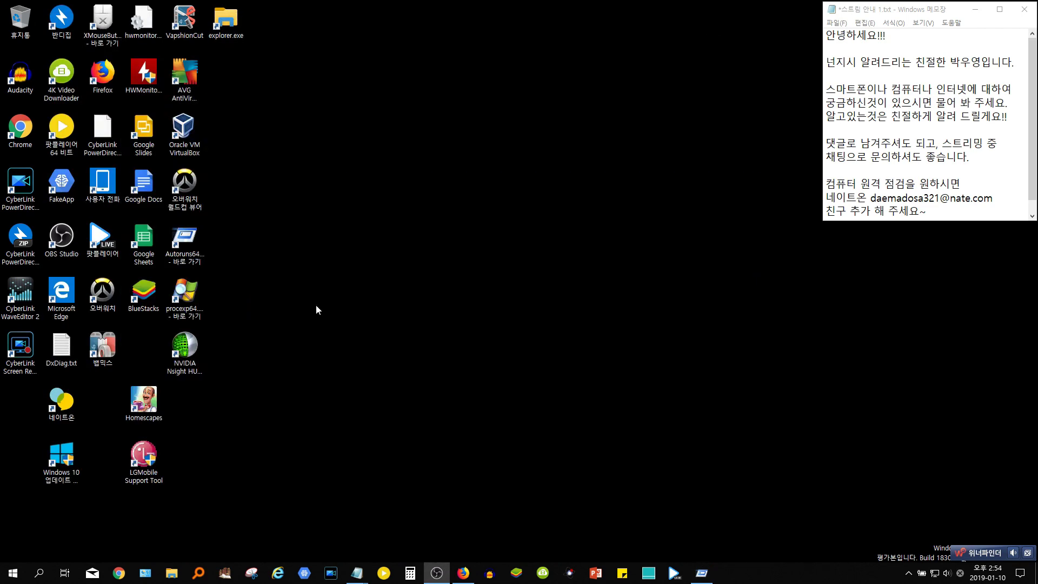
left_click(180, 298)
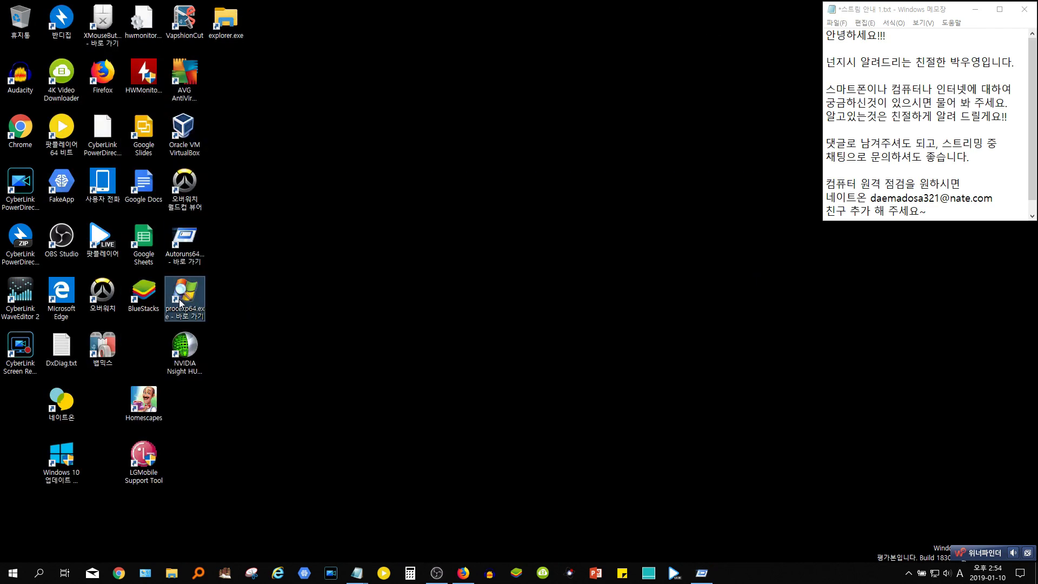
right_click(179, 299)
left_click(266, 59)
key("Left")
key("Return")
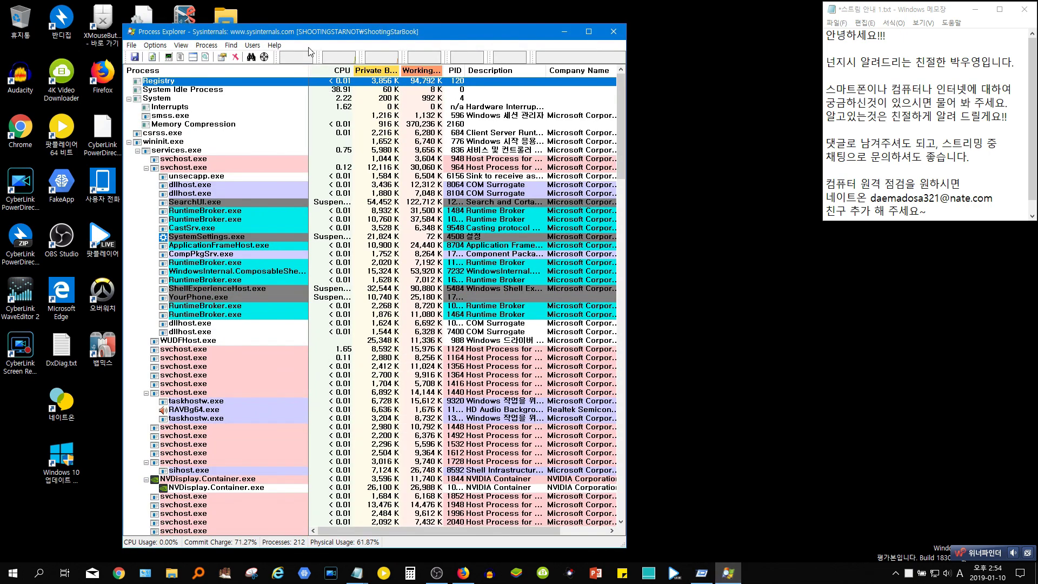
Reposition the Process Explorer window, go to the end of the process list and widen the window to show the VirusTotal column.
left_click_drag(352, 37, 525, 30)
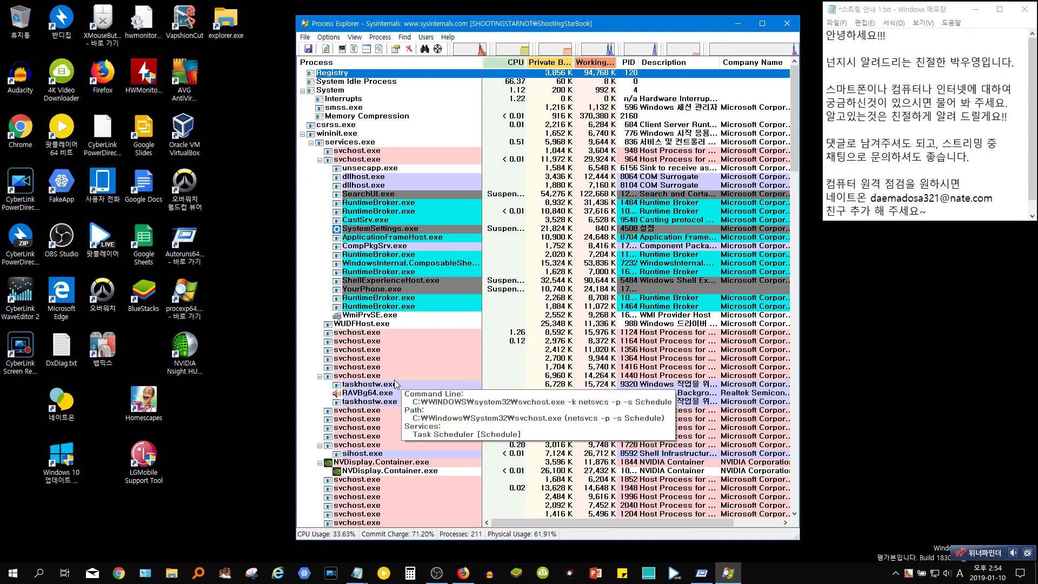
scroll(396, 382, "down", 10)
scroll(397, 384, "down", 20)
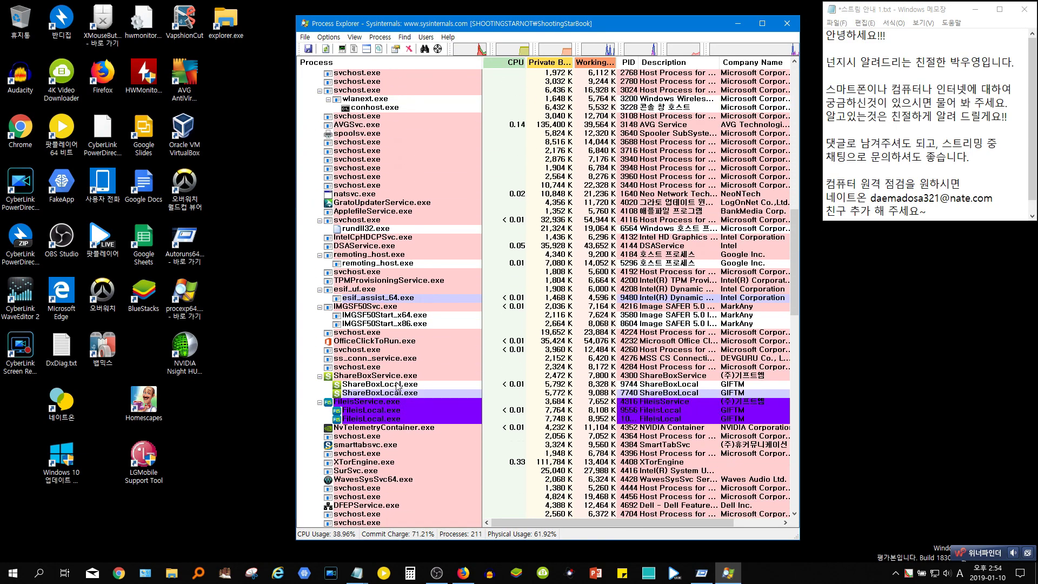
scroll(386, 383, "down", 20)
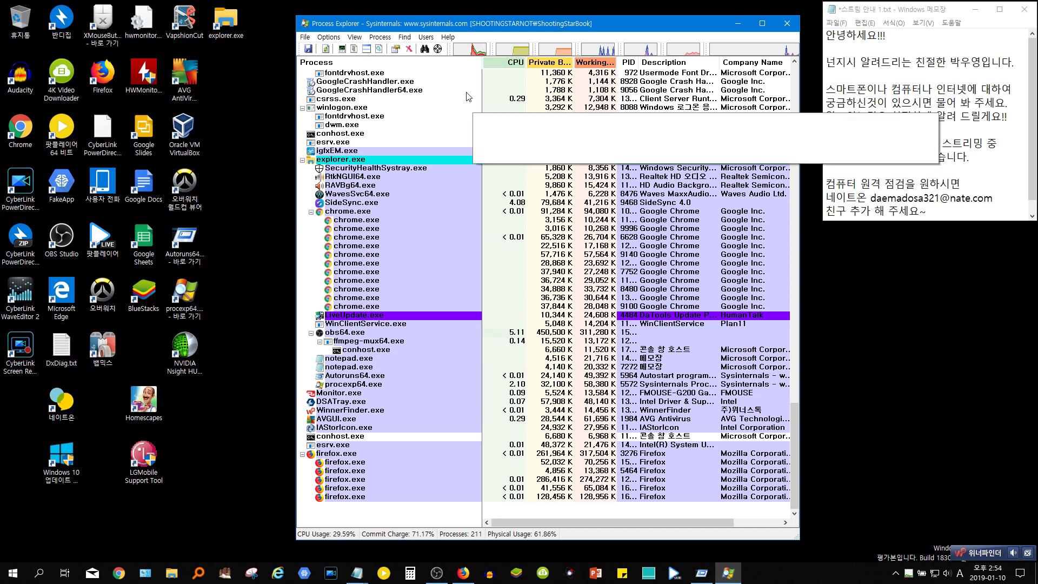
left_click_drag(481, 29, 394, 22)
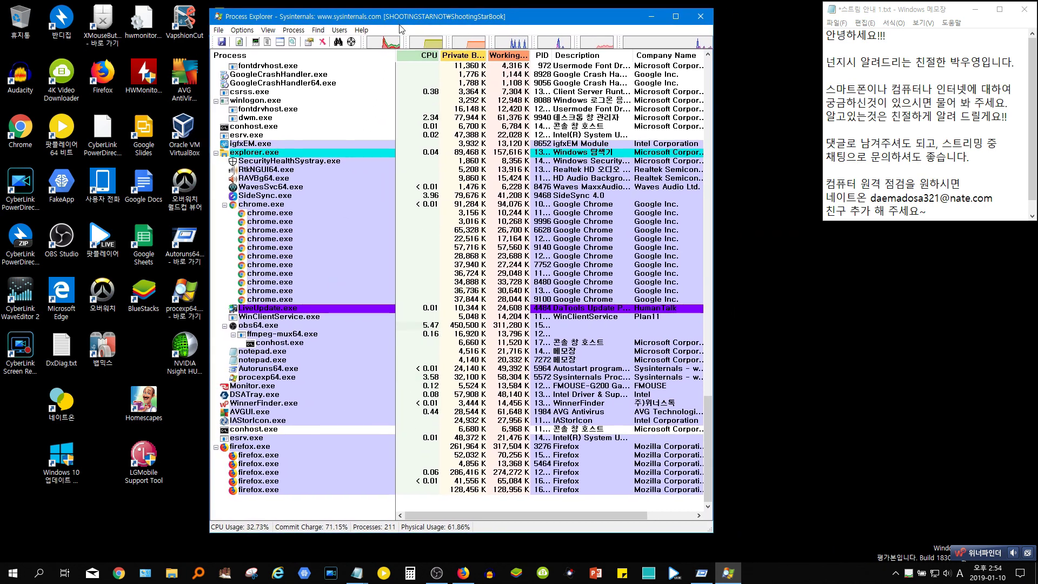
left_click_drag(713, 250, 781, 255)
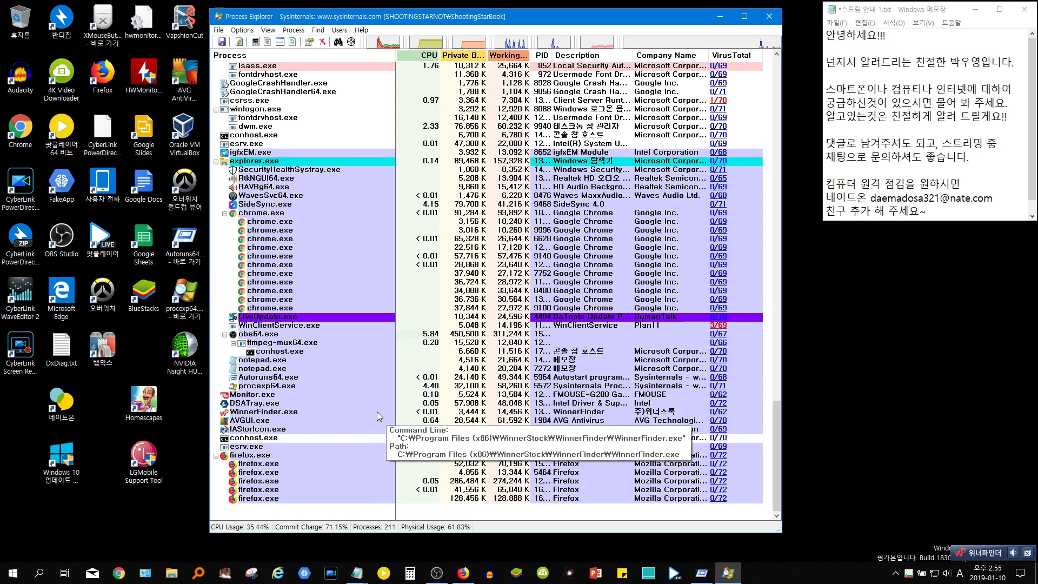
Switch to Autoruns and position its window in front of Process Explorer, keeping both title bars accessible.
left_click(700, 573)
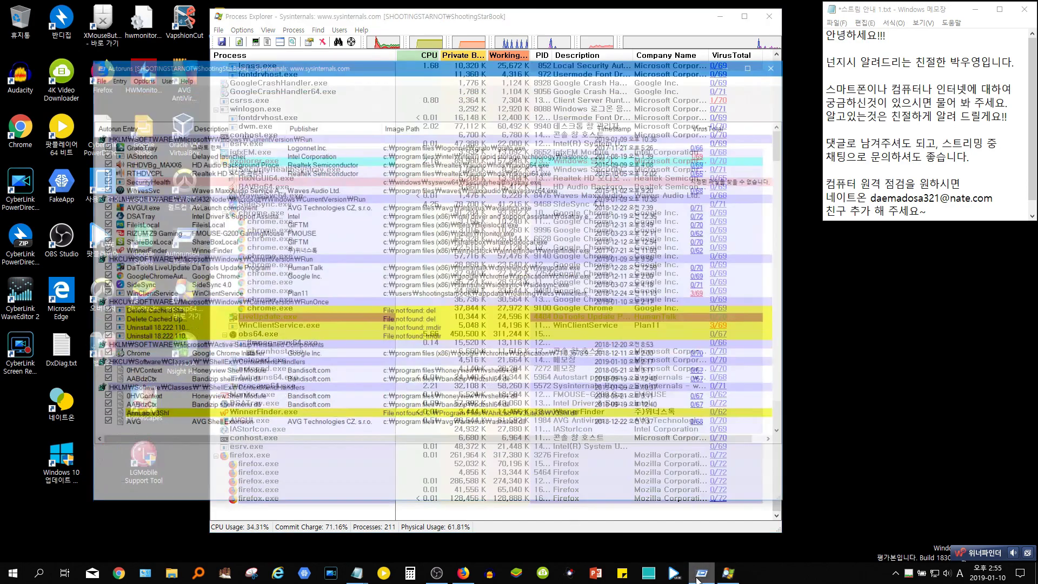
left_click_drag(387, 26, 376, 50)
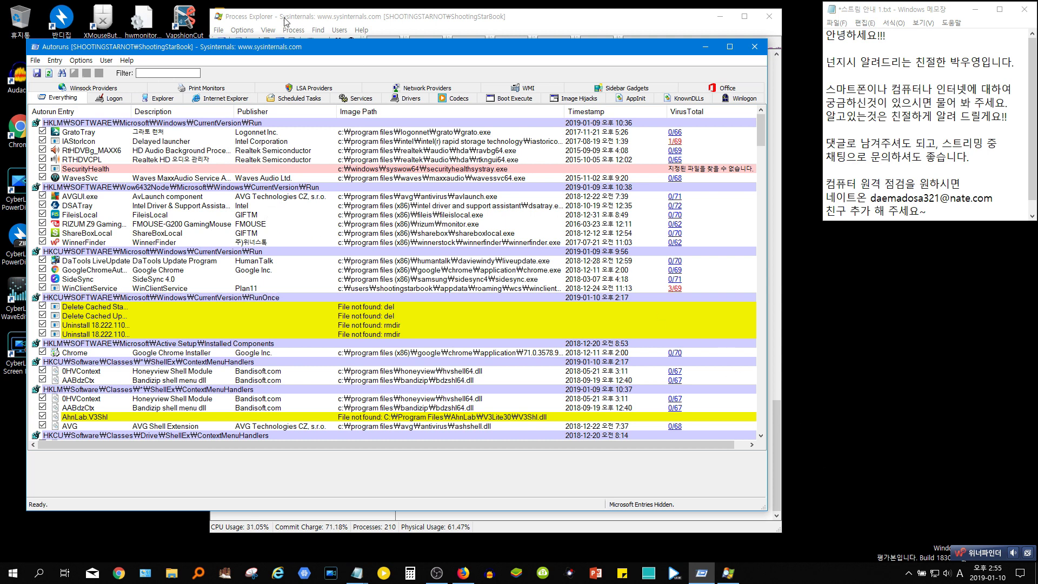
left_click_drag(285, 50, 466, 65)
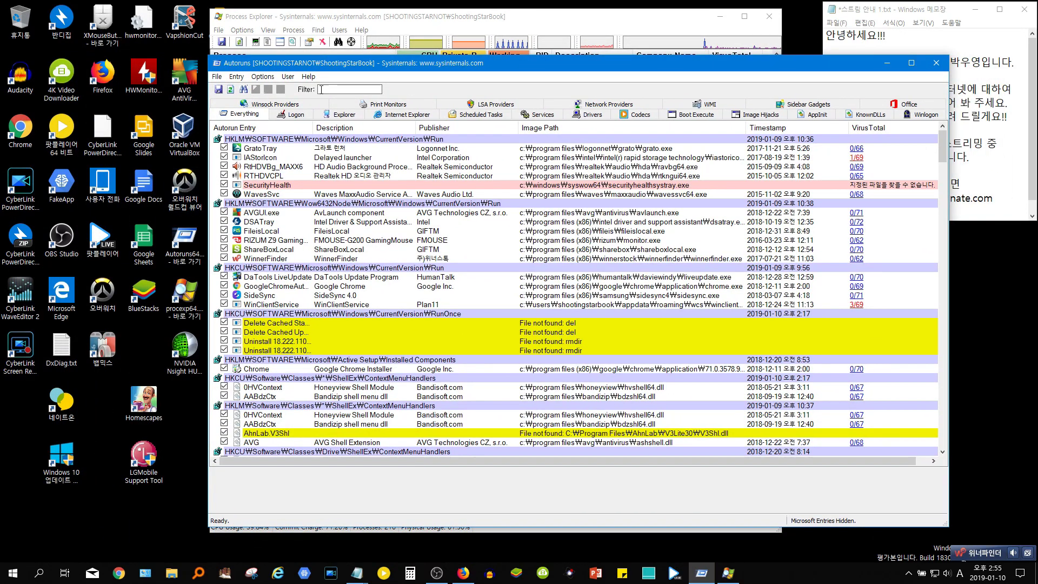
left_click_drag(346, 66, 221, 63)
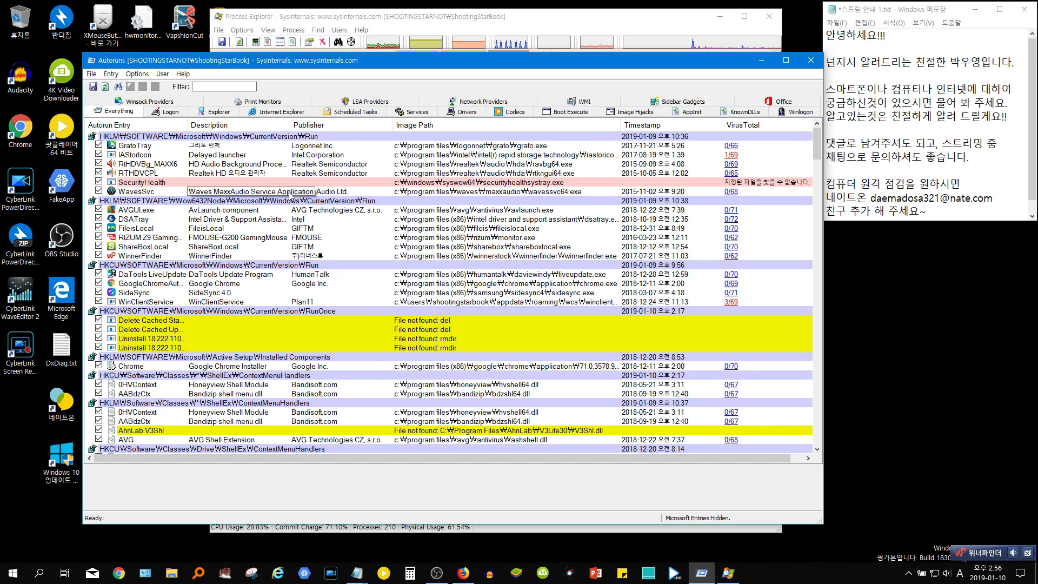
Switch to Process Explorer and examine the running processes and their VirusTotal results.
left_click(307, 22)
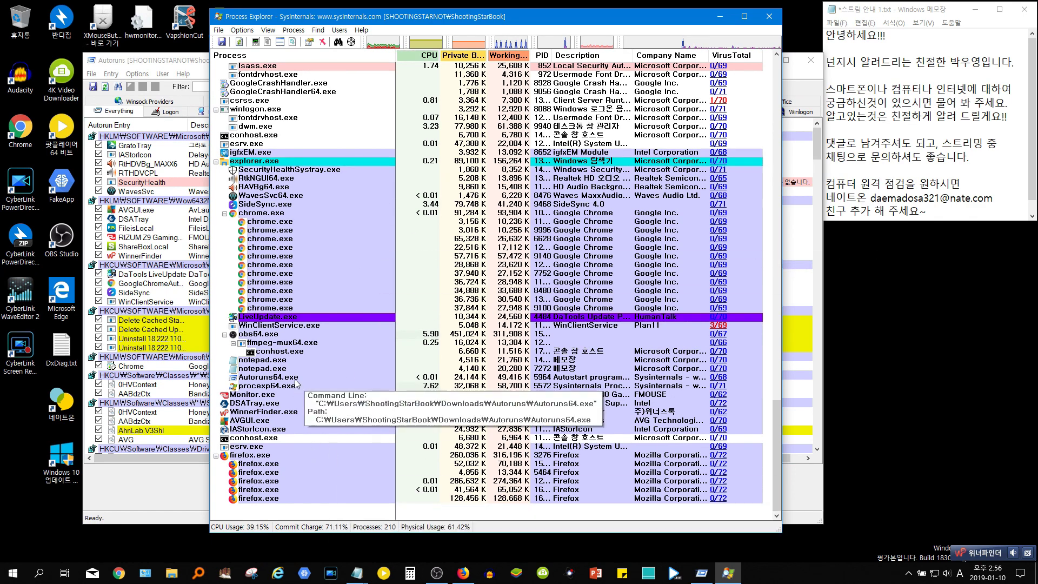
scroll(318, 295, "up", 2)
scroll(318, 291, "up", 15)
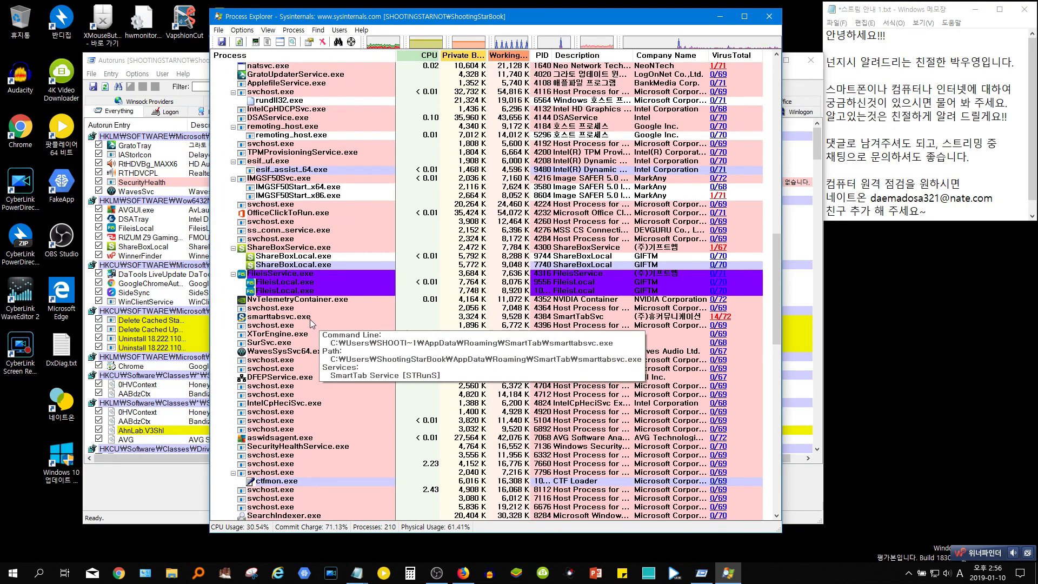
scroll(310, 357, "down", 10)
scroll(310, 366, "down", 16)
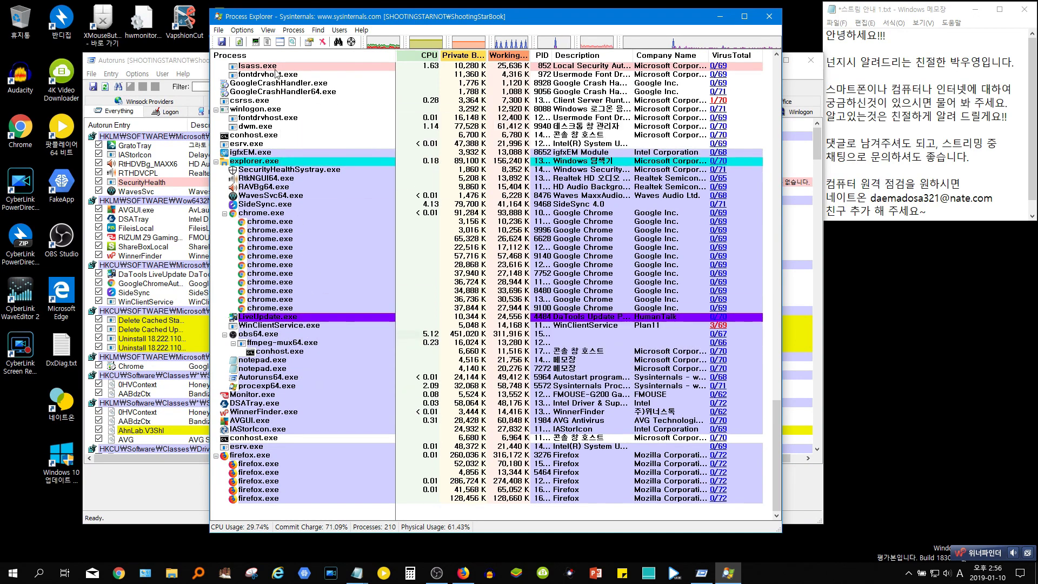
Arrange the Autoruns and Process Explorer windows in an offset overlap so either can be brought to the front.
left_click(159, 63)
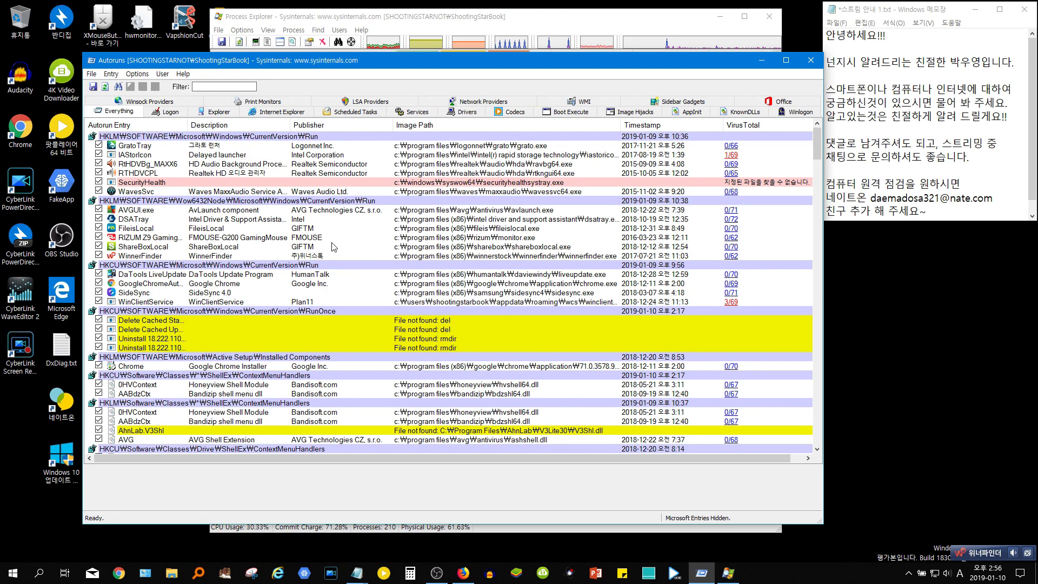
left_click(504, 17)
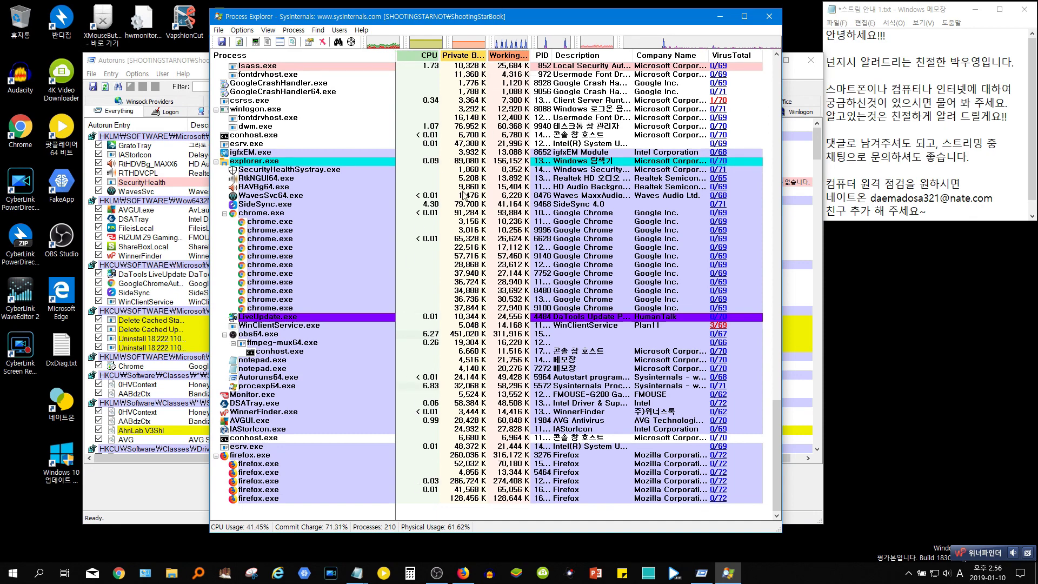
left_click_drag(161, 64, 87, 72)
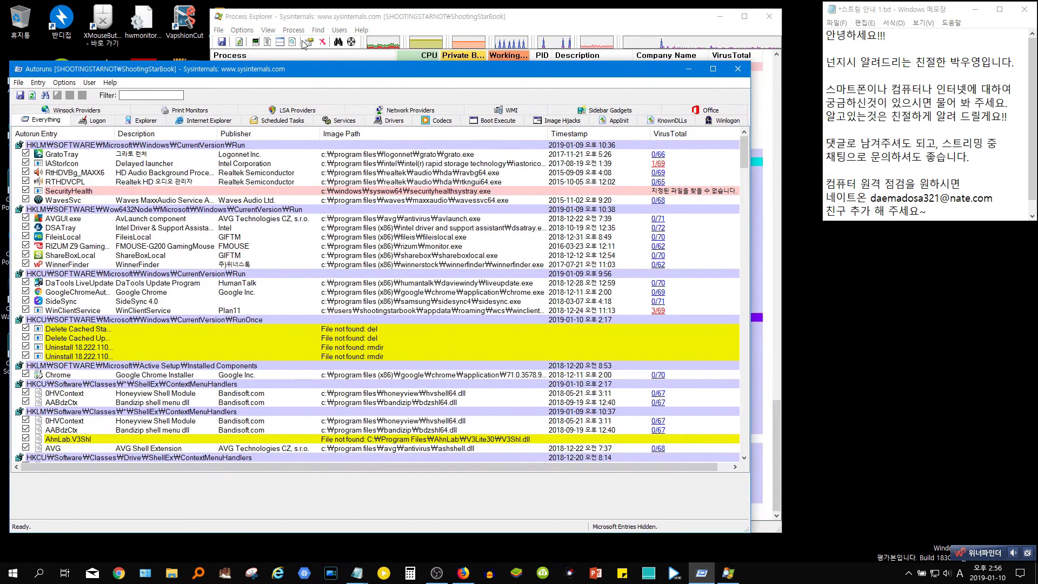
left_click_drag(352, 23, 385, 24)
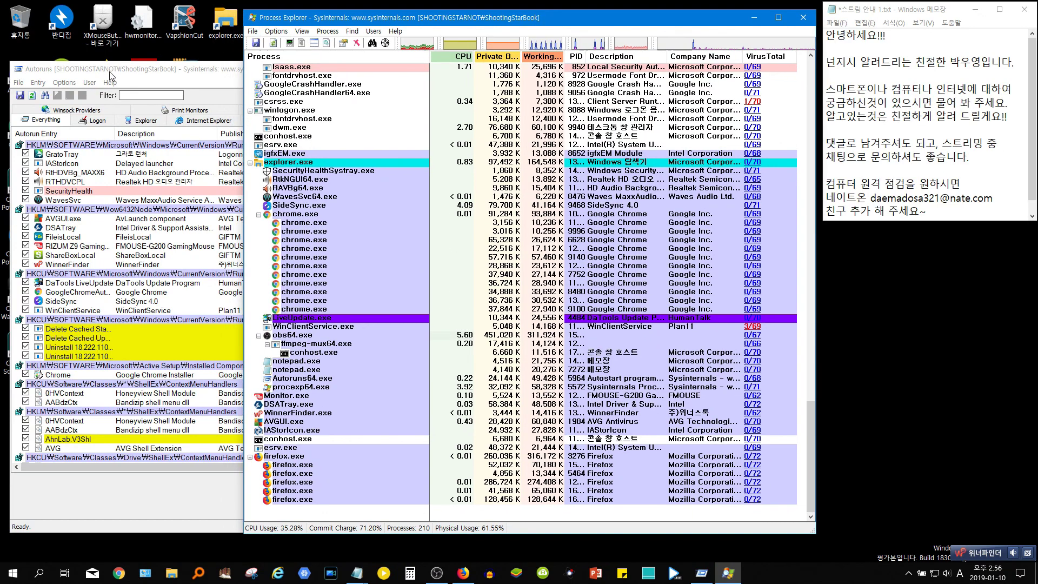
Alternate between Autoruns and Process Explorer to compare startup entries with running processes, ending on Autoruns.
left_click(126, 72)
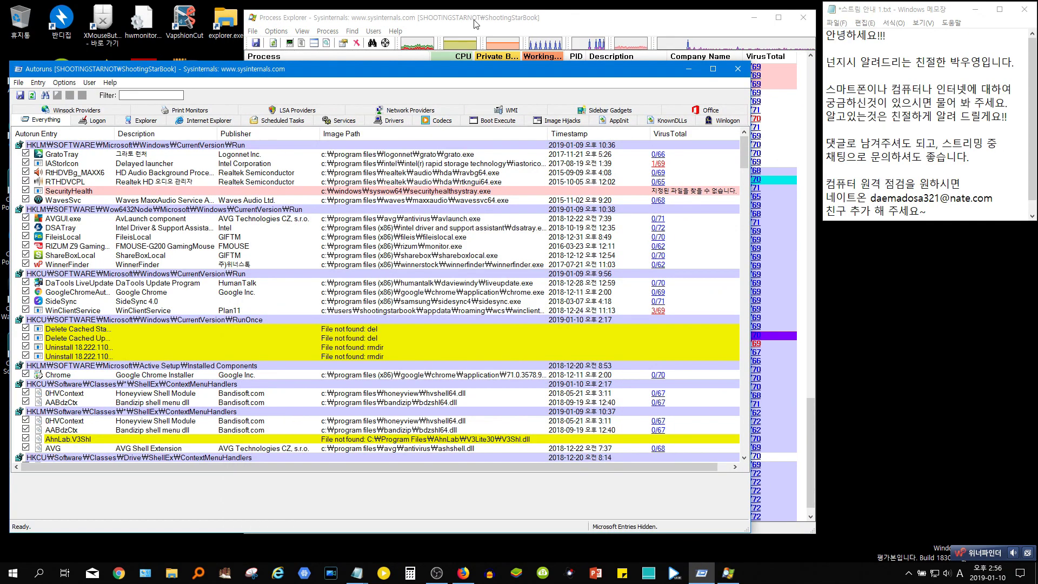
key("alt+Tab")
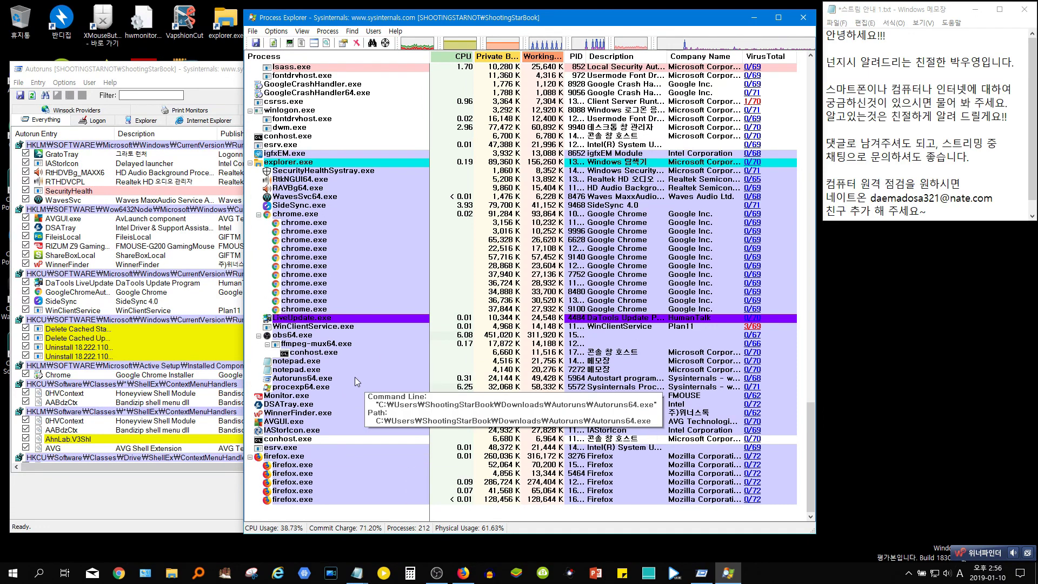
mouse_move(328, 312)
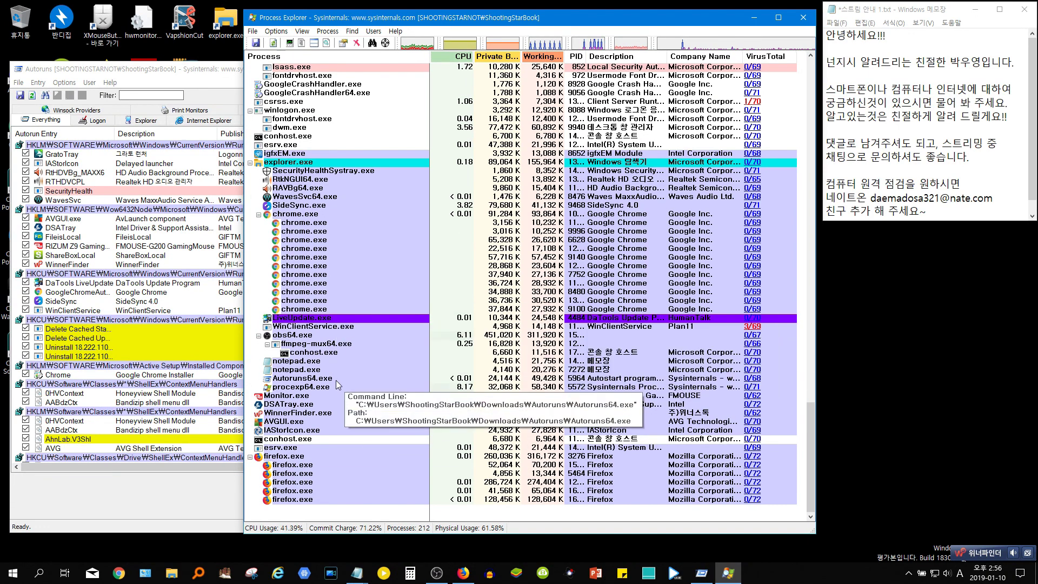
left_click(167, 93)
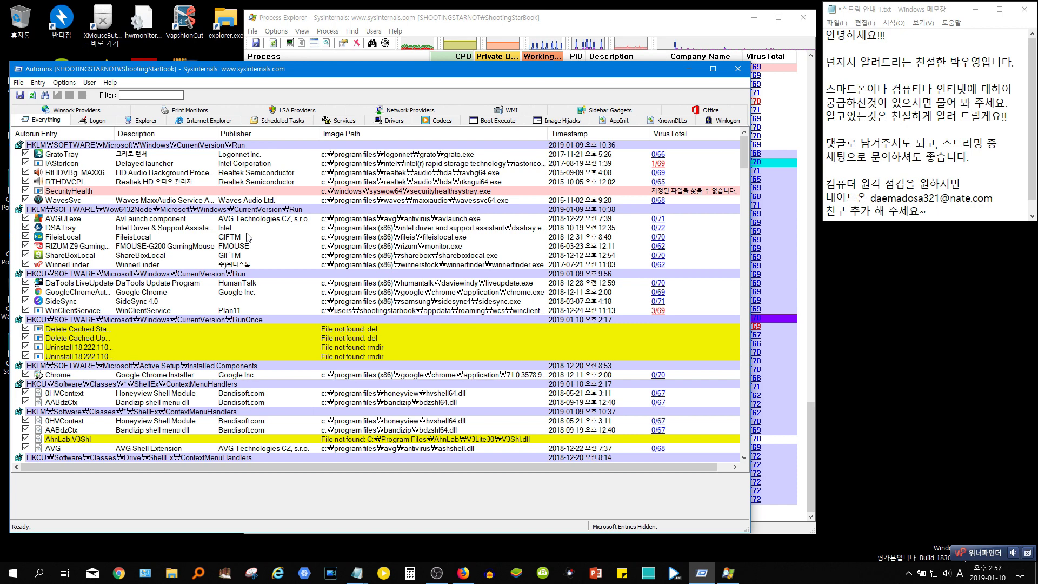
left_click(421, 18)
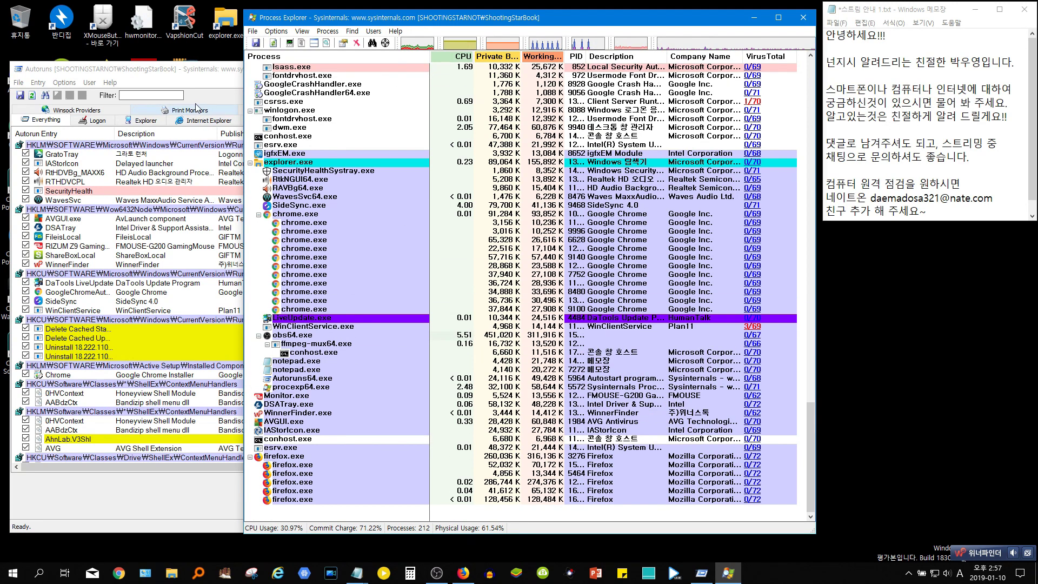
left_click(193, 72)
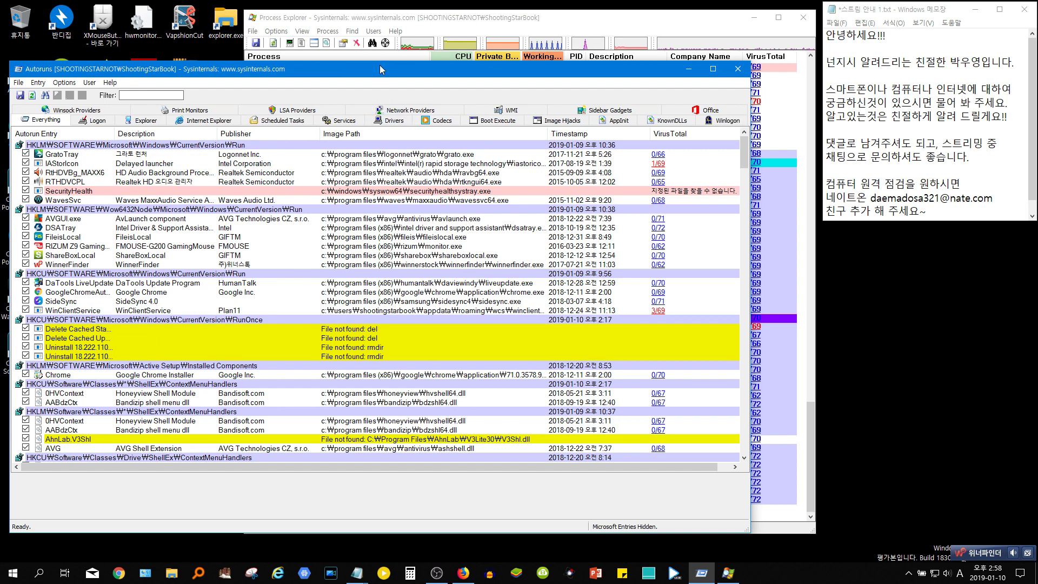
left_click_drag(375, 63, 375, 56)
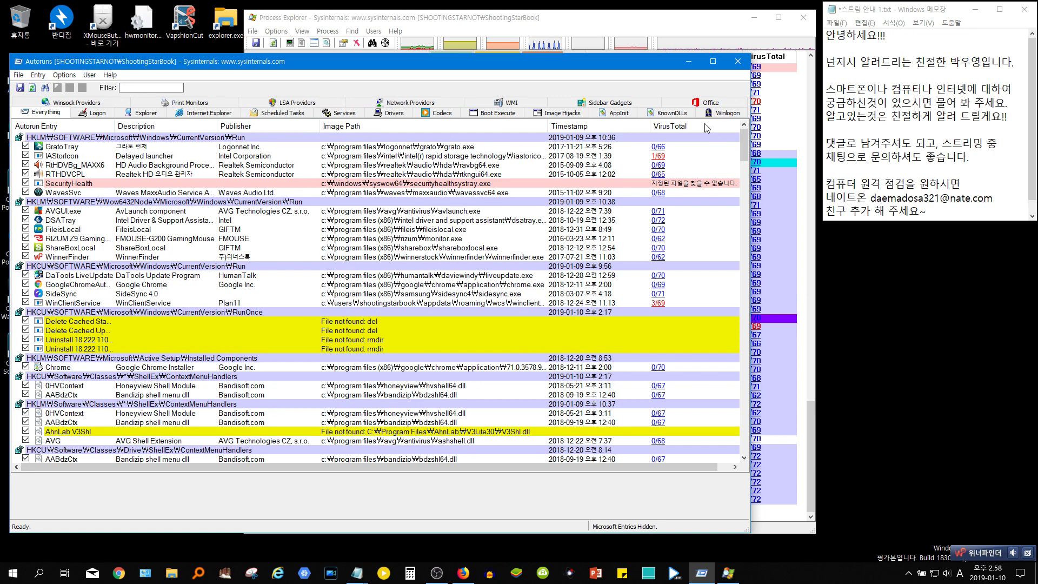
Inspect the file details of the HKLM Run startup entries in Autoruns, including RTHDVCPL and WavesSvc.
left_click(684, 25)
left_click(287, 156)
left_click(296, 166)
left_click(297, 172)
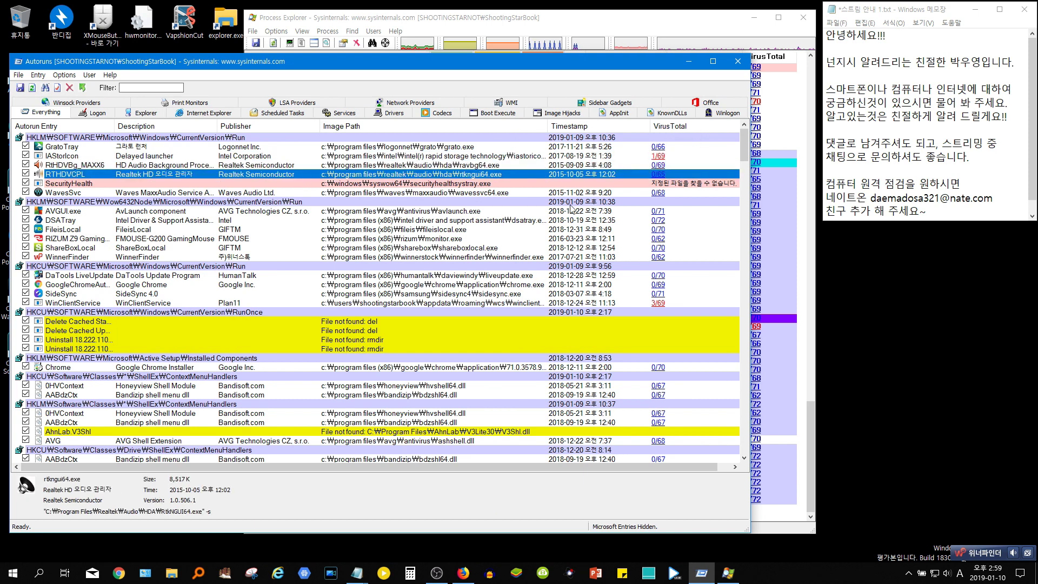
left_click(638, 193)
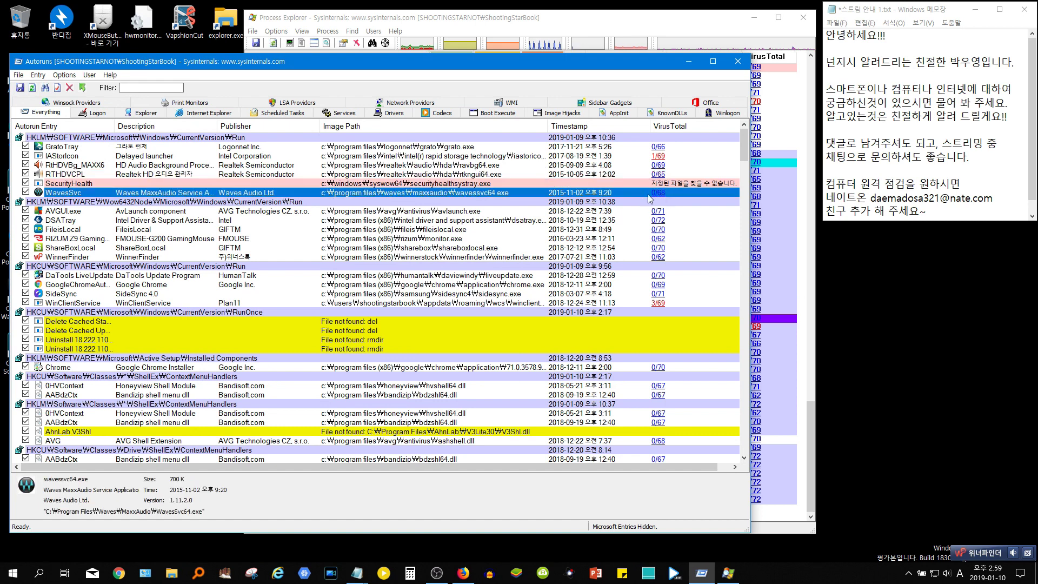
Open the Autoruns scan options, review the Check VirusTotal.com setting and close the dialog.
left_click(64, 74)
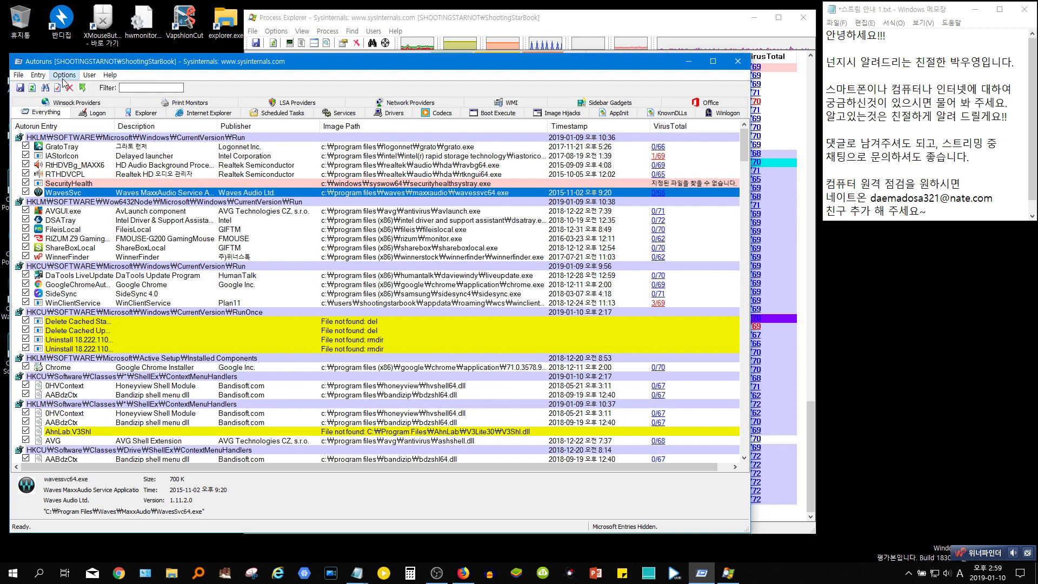
left_click(91, 139)
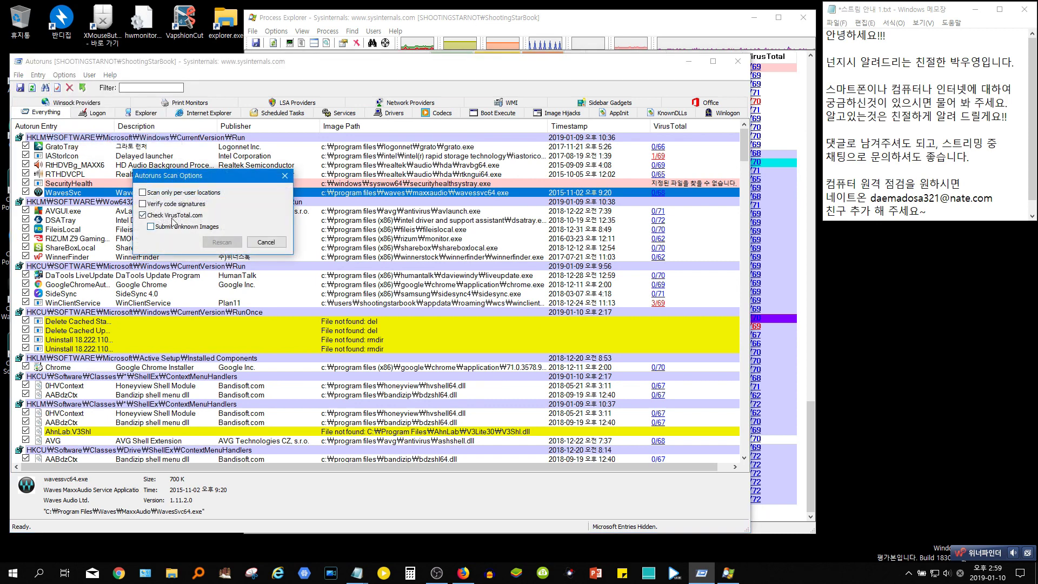
left_click(285, 175)
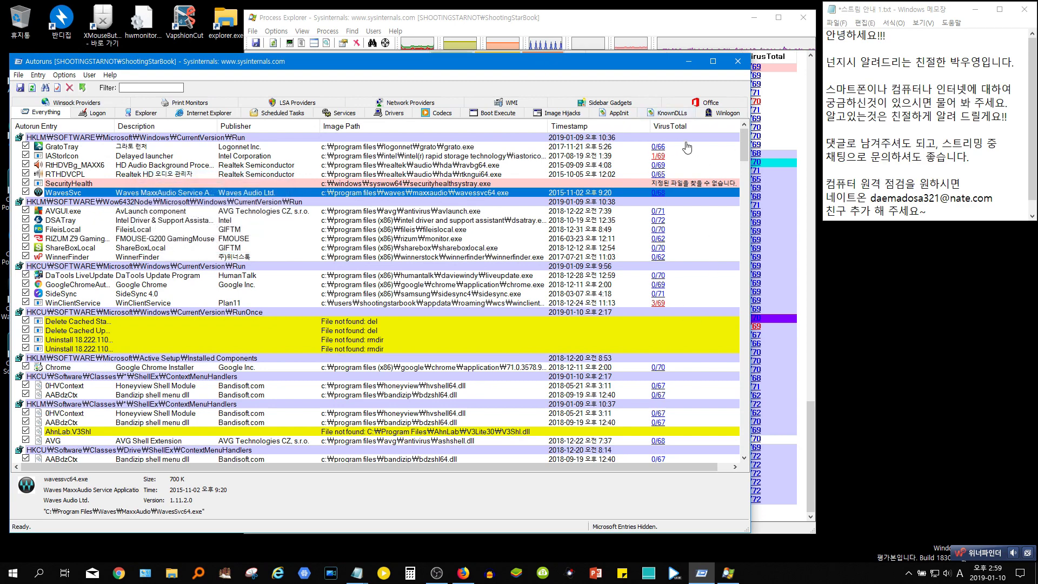
Switch to Process Explorer, review its Check VirusTotal.com option and examine the VirusTotal results of the running processes.
left_click(442, 19)
left_click(283, 31)
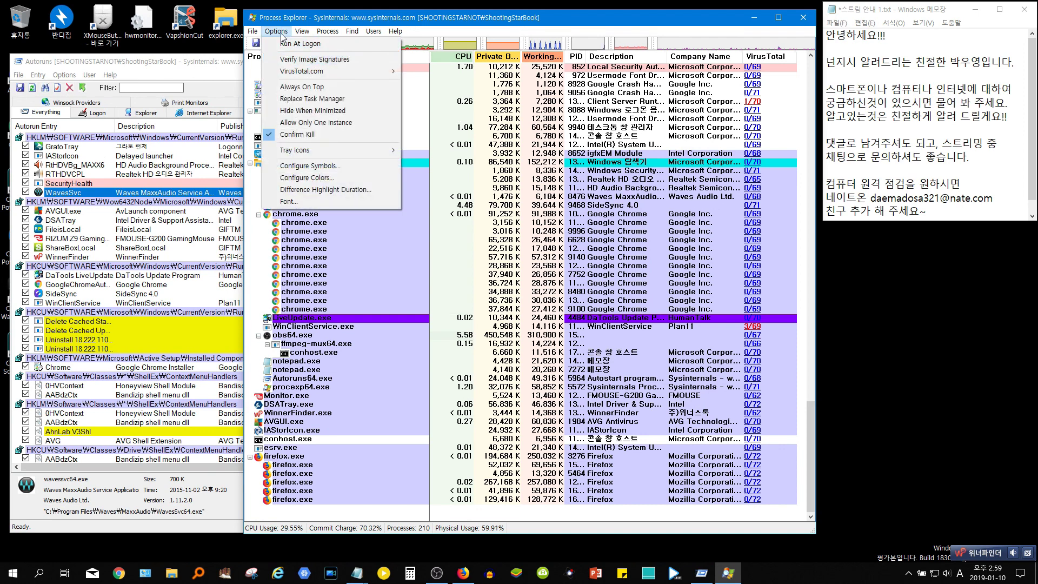
left_click(281, 32)
left_click(280, 32)
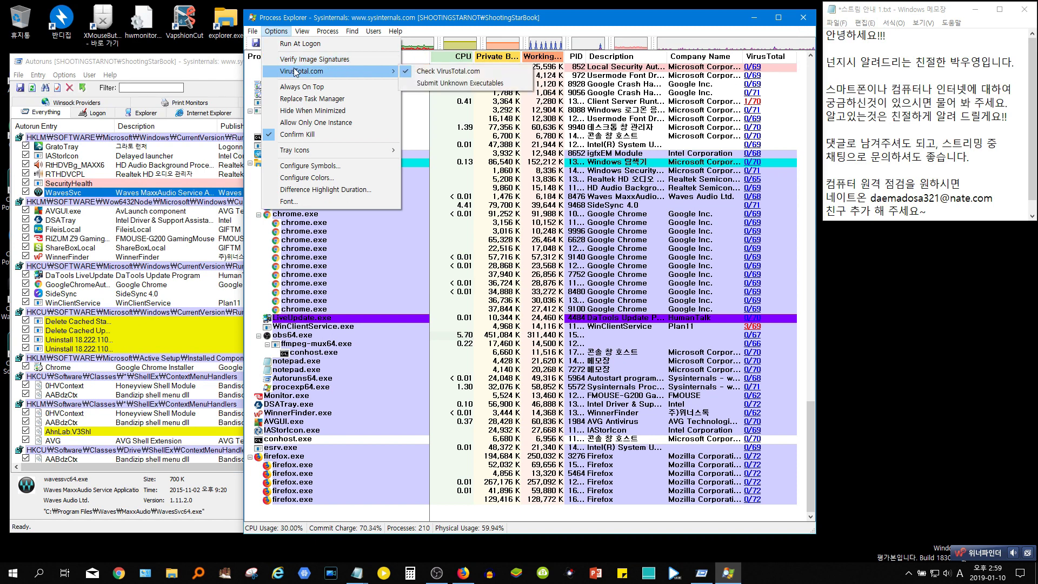
left_click(434, 73)
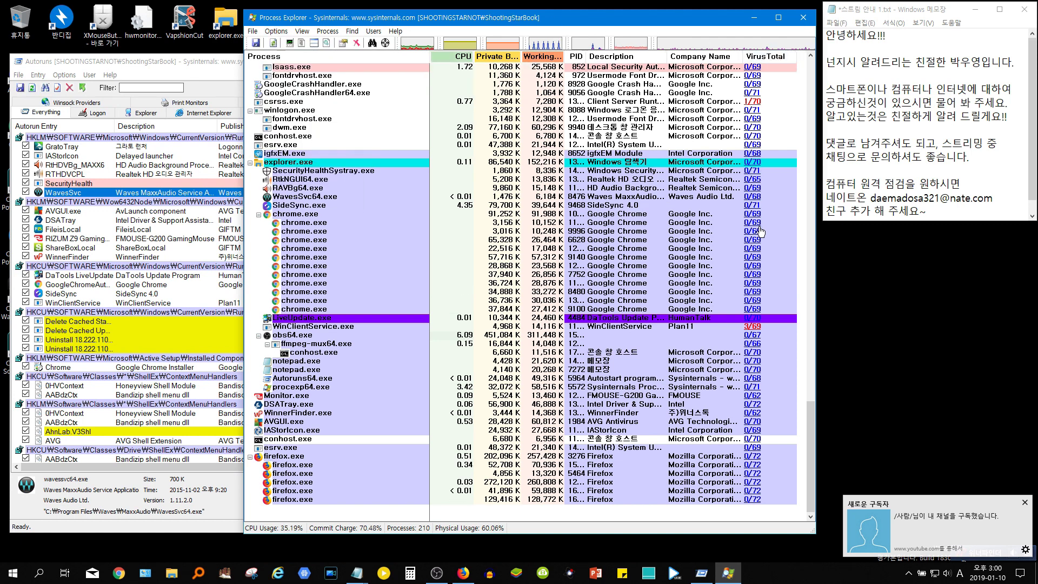
scroll(755, 366, "up", 6)
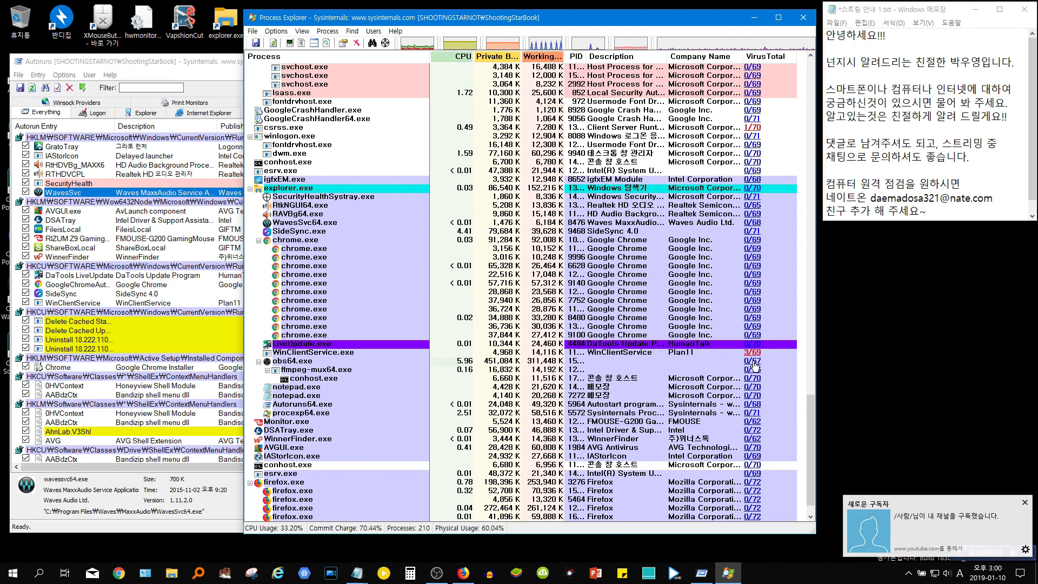
scroll(755, 366, "down", 6)
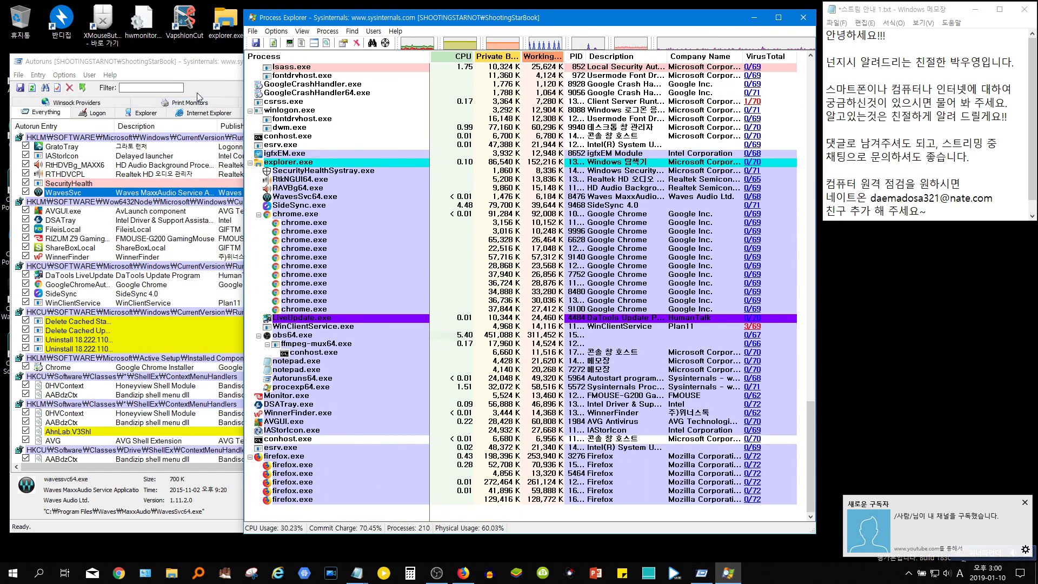
Switch to Autoruns and look through its Logon, Explorer, Internet Explorer and Scheduled Tasks categories.
left_click(201, 68)
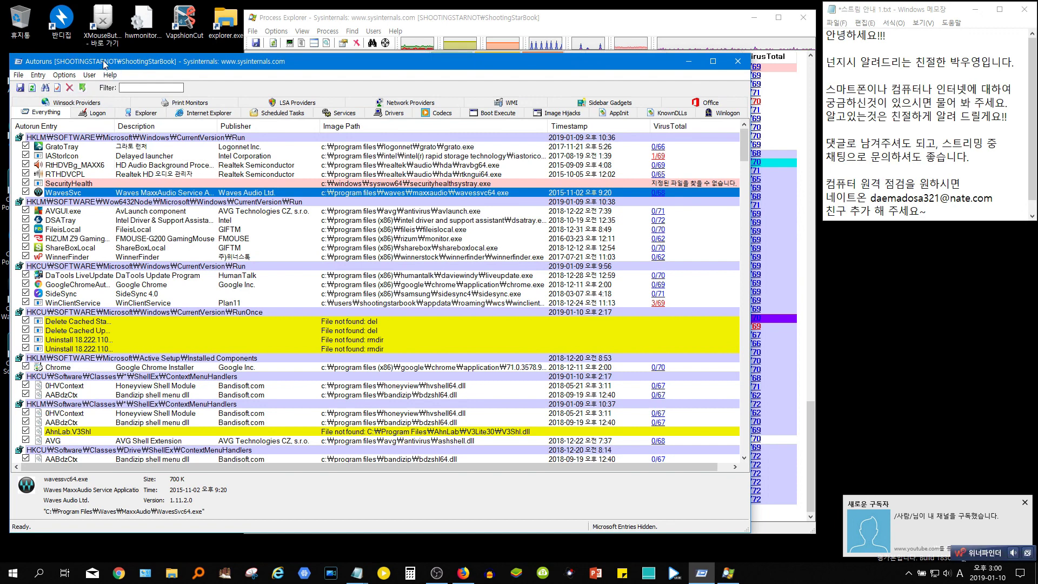
left_click(87, 114)
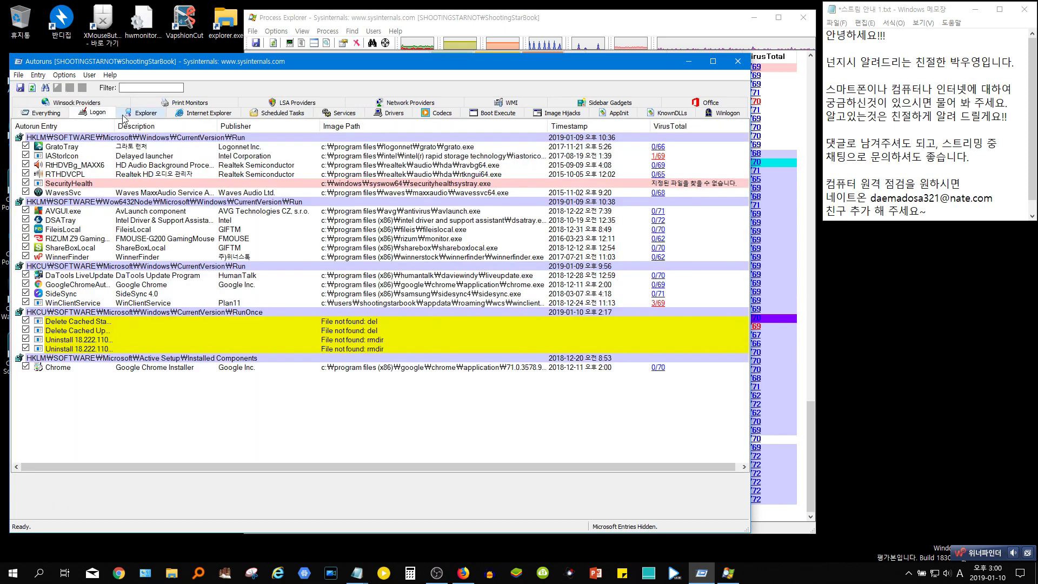
left_click(135, 114)
left_click(196, 117)
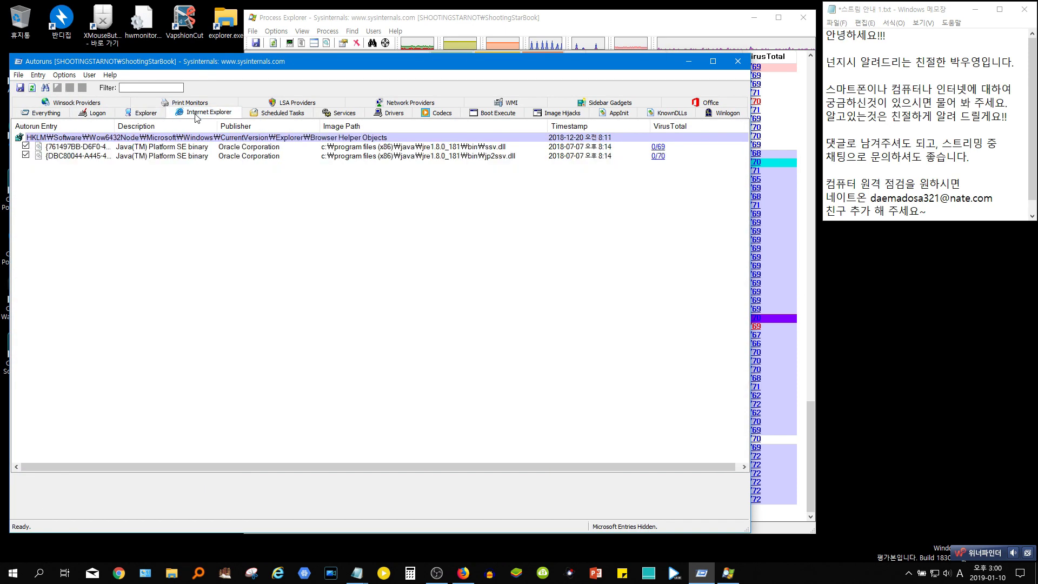
left_click(266, 116)
Look through the Services, Drivers, Winsock Providers and Scheduled Tasks categories, ending on Services.
left_click(335, 115)
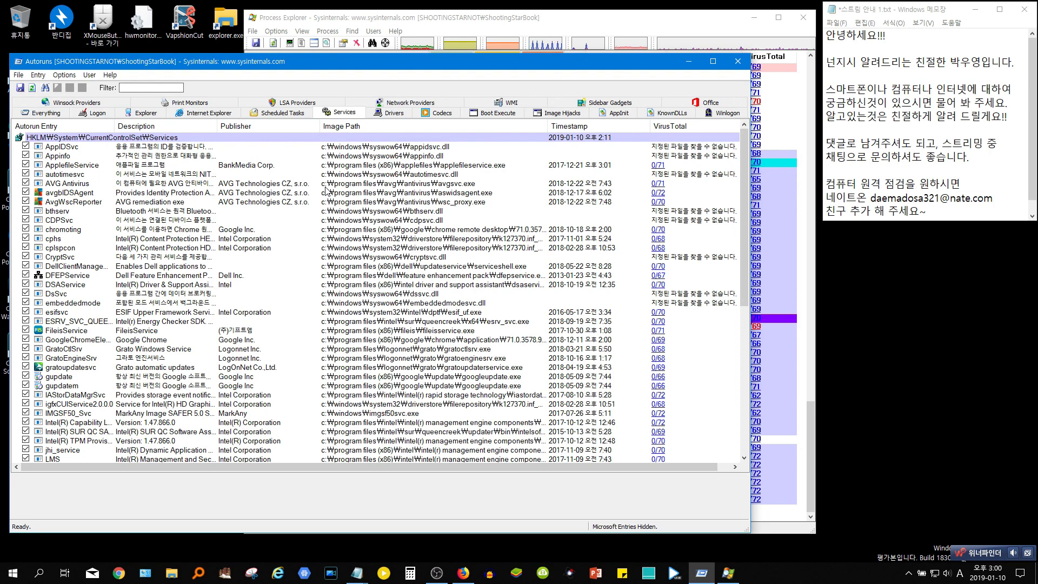
scroll(318, 193, "down", 5)
scroll(303, 196, "up", 5)
left_click(395, 113)
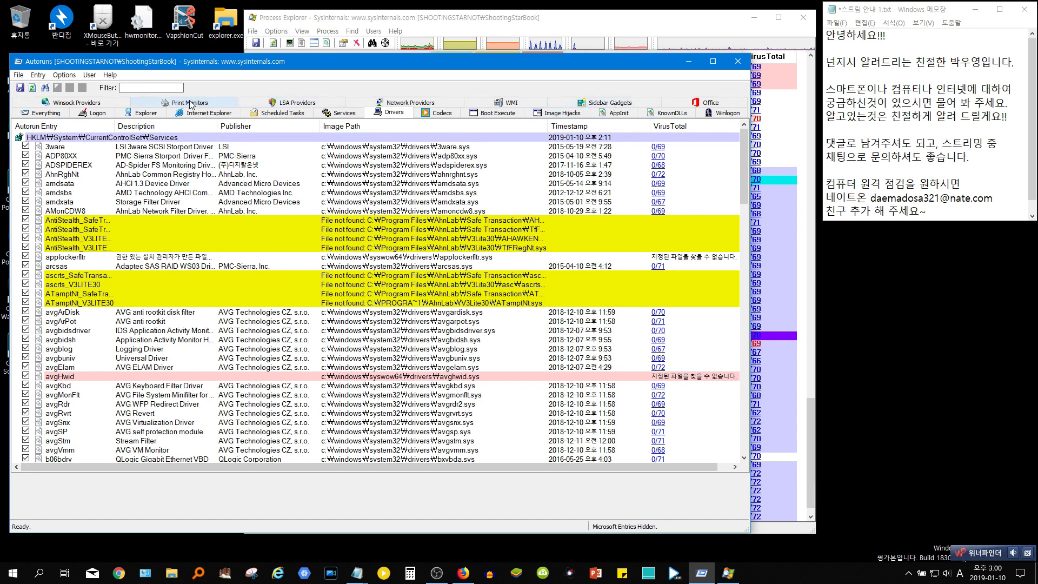
left_click(115, 104)
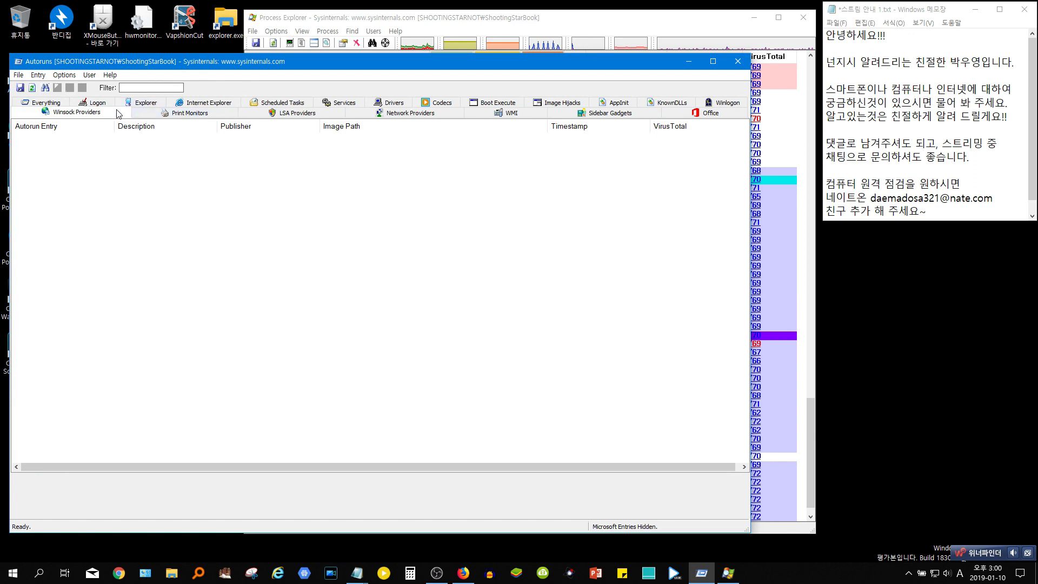
left_click(295, 104)
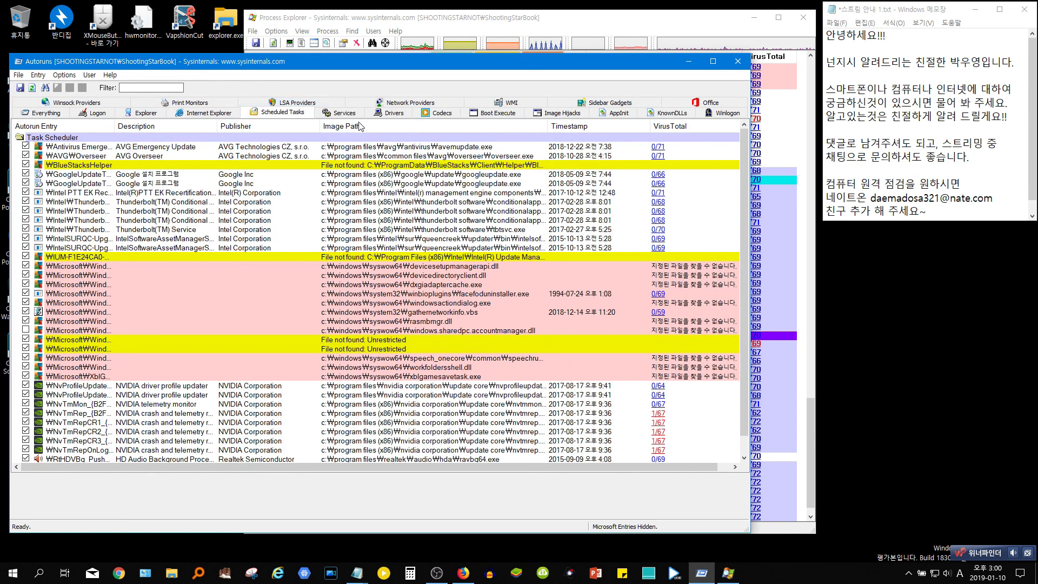
left_click(337, 113)
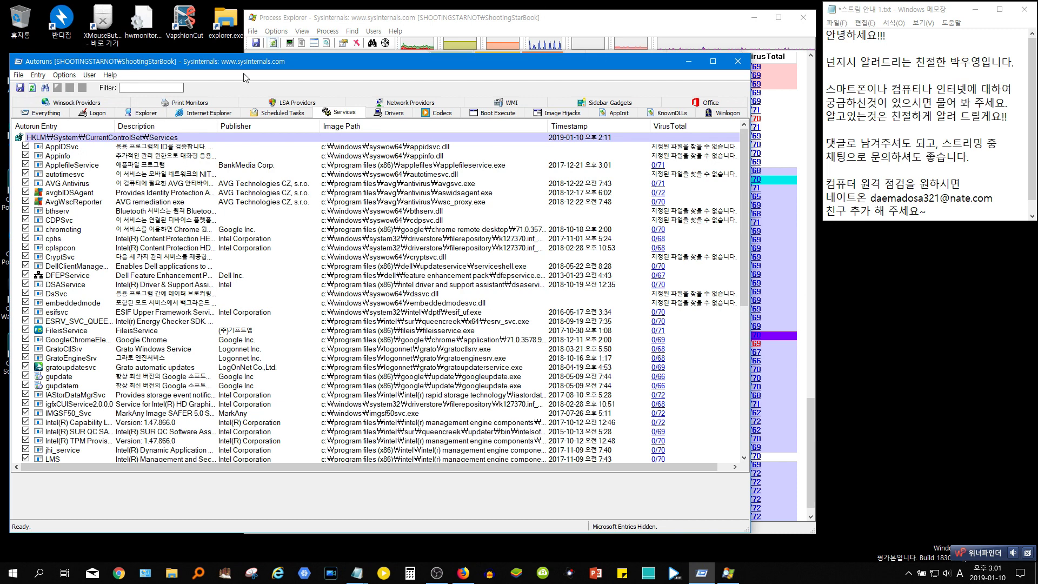
Open the VirusTotal report of the WinClientService logon entry in Chrome and move the browser window fully into view.
left_click(91, 113)
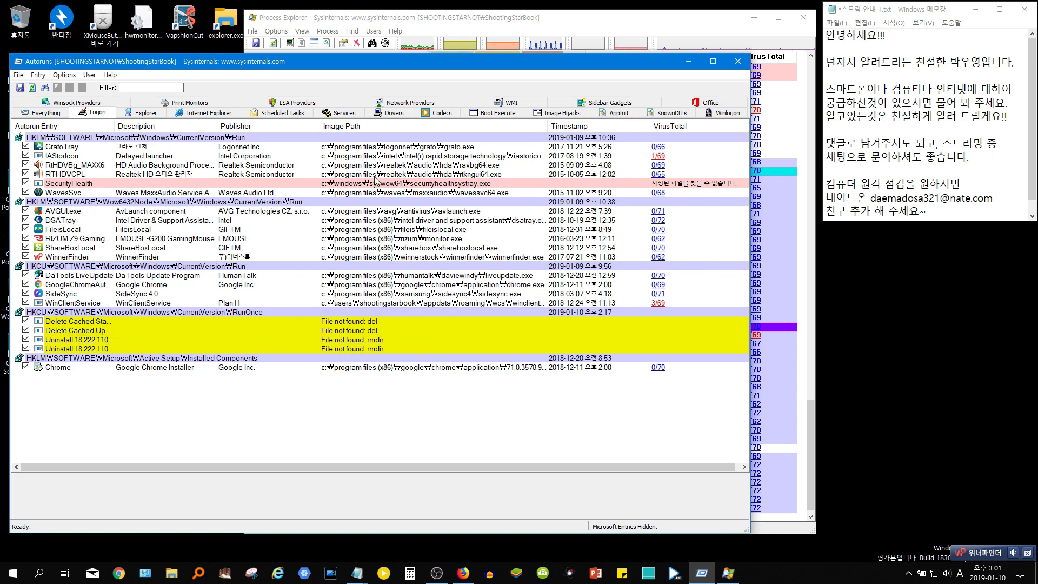
left_click(605, 158)
left_click(615, 303)
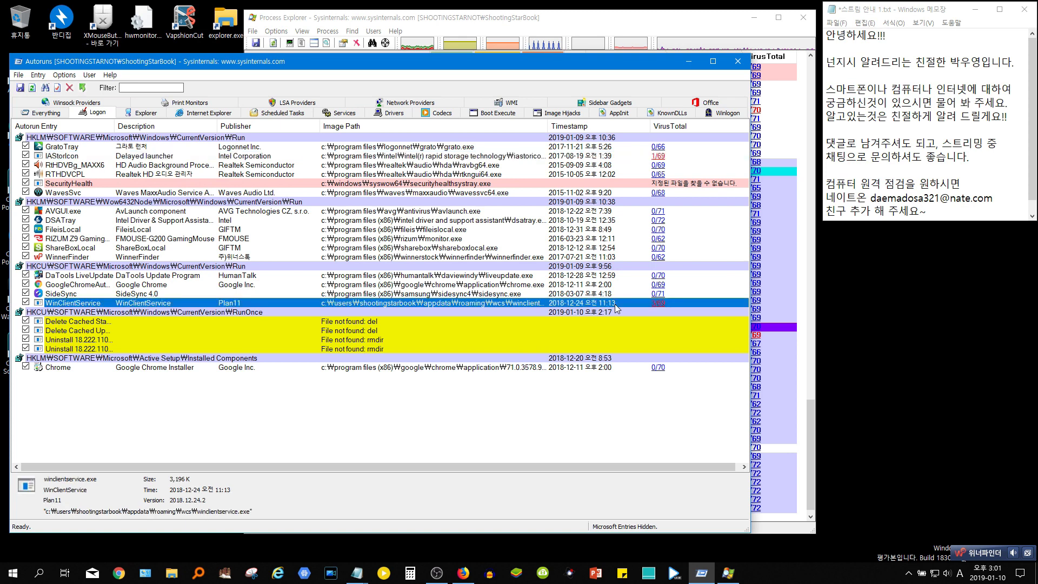
left_click(609, 329)
left_click(617, 301)
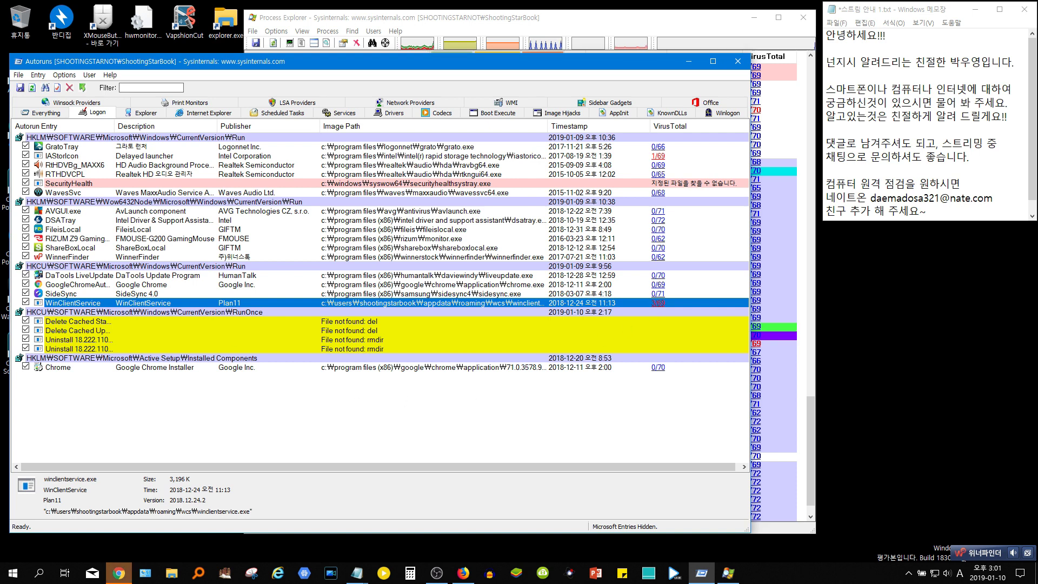
left_click(119, 573)
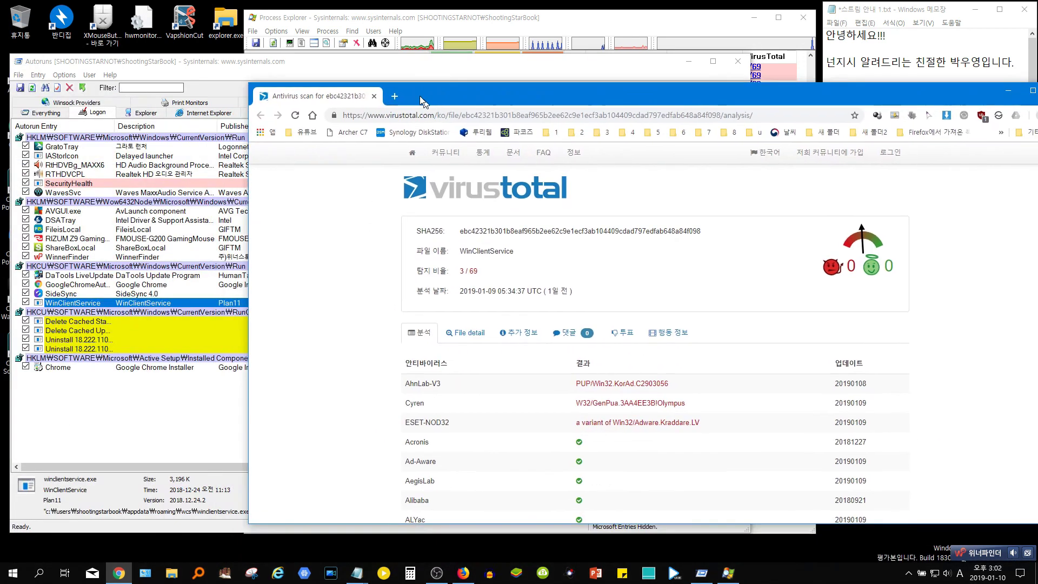
left_click_drag(419, 95, 226, 51)
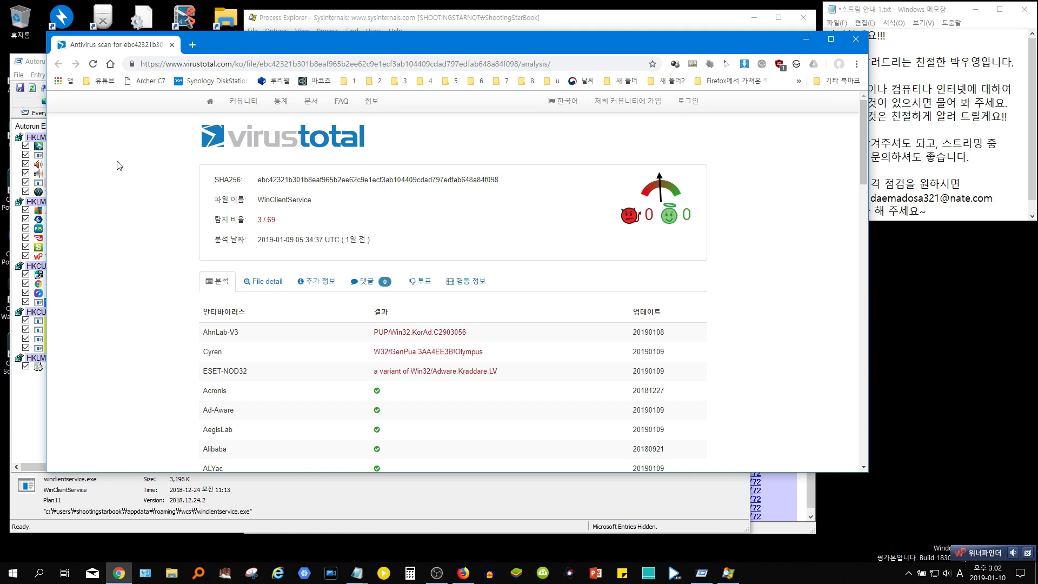
Examine the antivirus detections in the WinClientService report and check the hidden notification area icons for the installed antivirus.
scroll(175, 277, "down", 1)
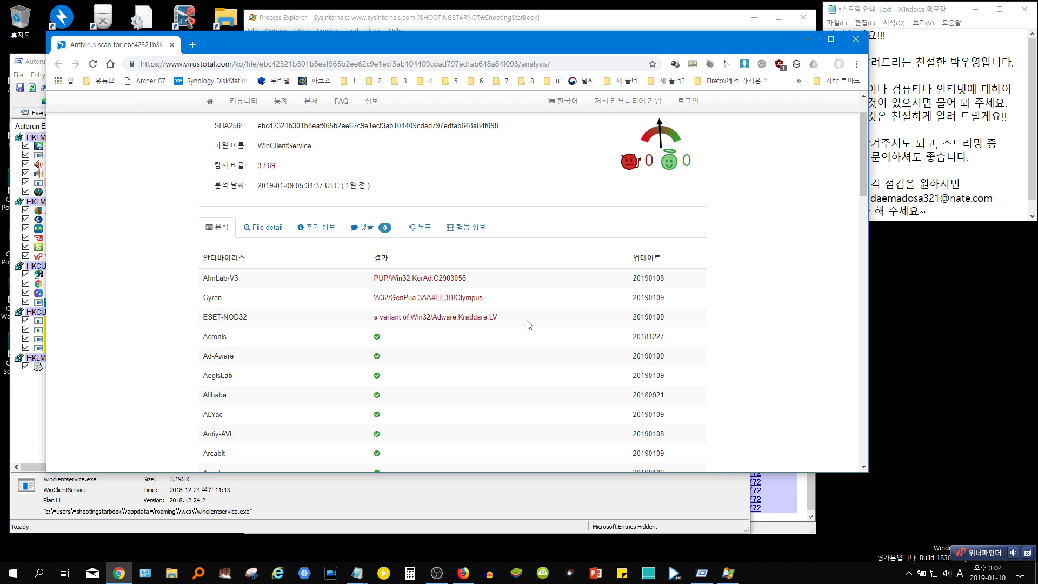
left_click_drag(655, 316, 191, 280)
left_click(168, 286)
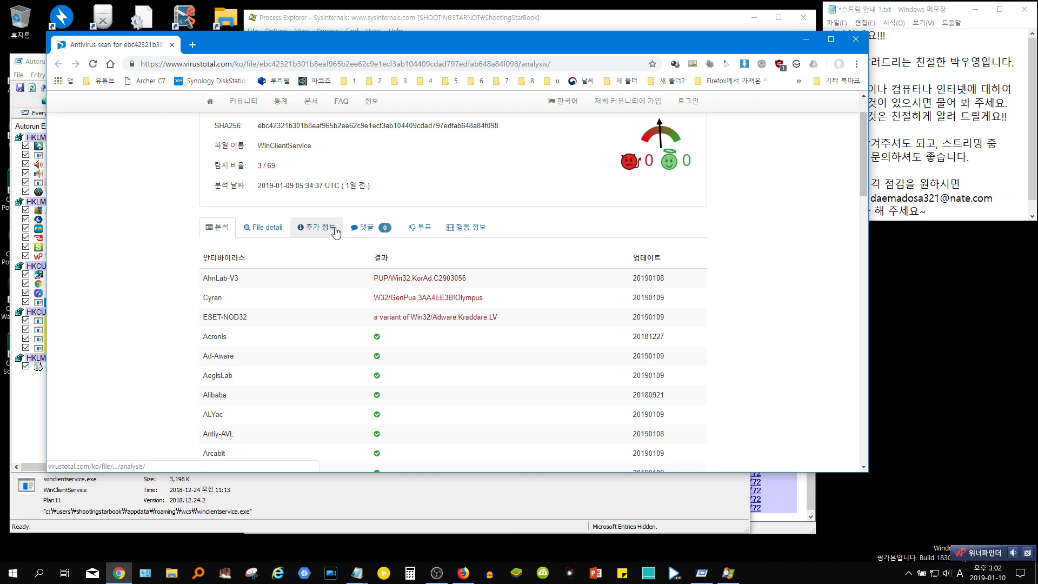
left_click(908, 572)
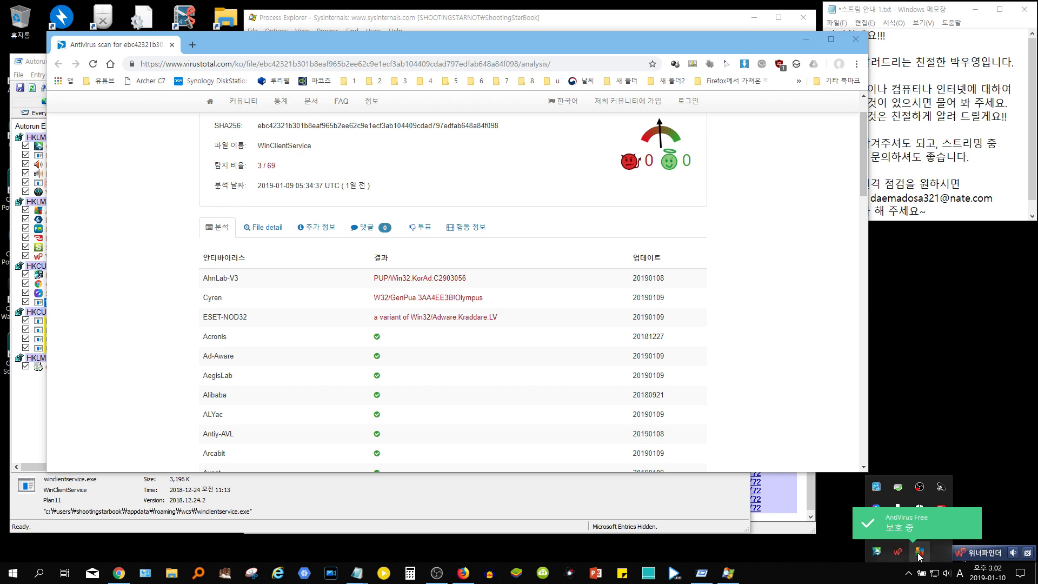
left_click(834, 320)
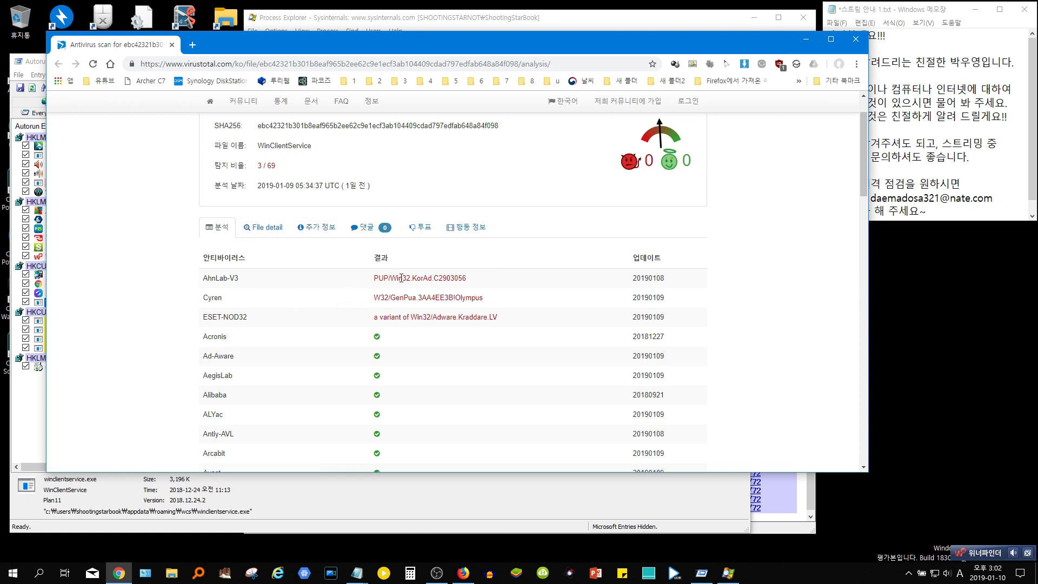
Highlight part of the AhnLab-V3 detection name in the report, clear the selection and close the browser window.
left_click_drag(413, 280, 433, 287)
left_click_drag(455, 278, 390, 277)
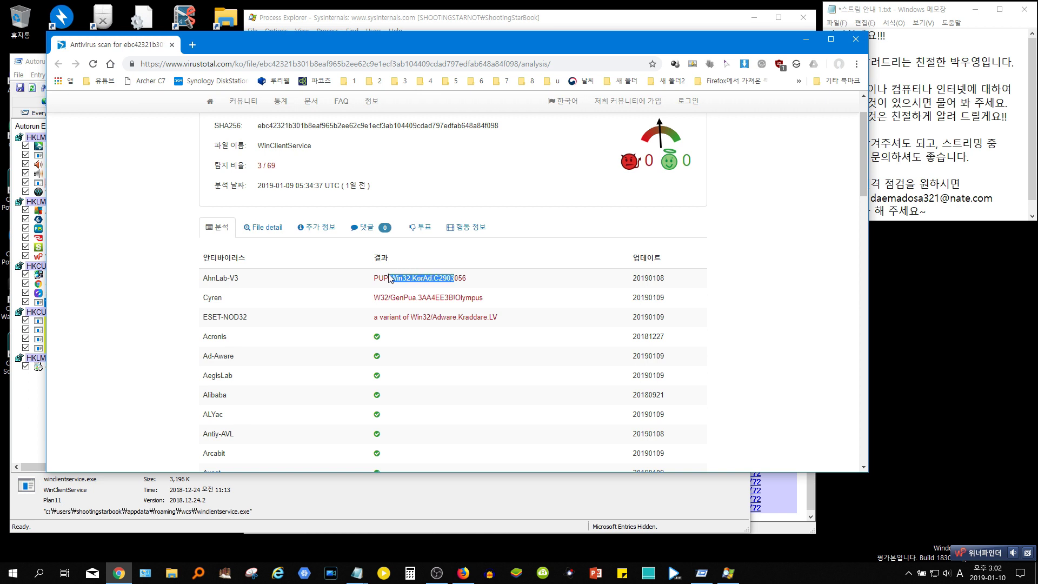
left_click(469, 284)
left_click(856, 39)
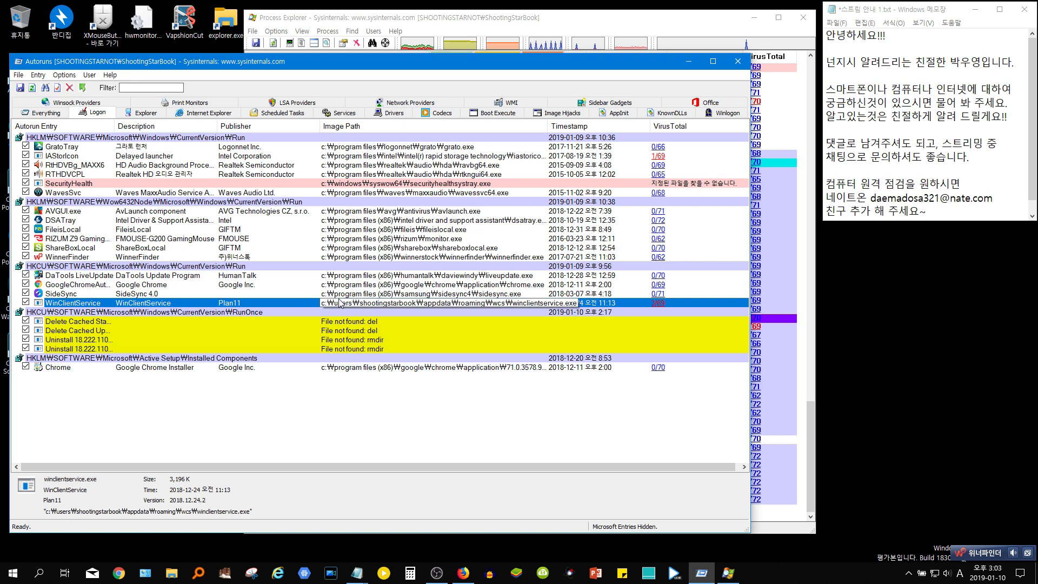
Check the VirusTotal results of the Explorer and Internet Explorer entries in Autoruns.
left_click(148, 112)
scroll(329, 281, "down", 1)
scroll(329, 281, "up", 1)
scroll(327, 289, "down", 1)
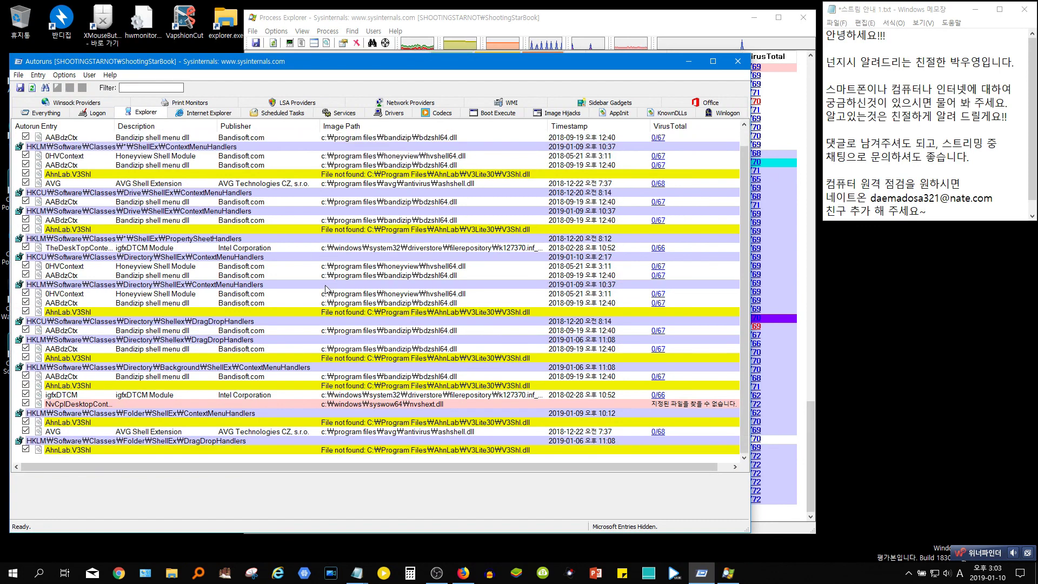
left_click(207, 112)
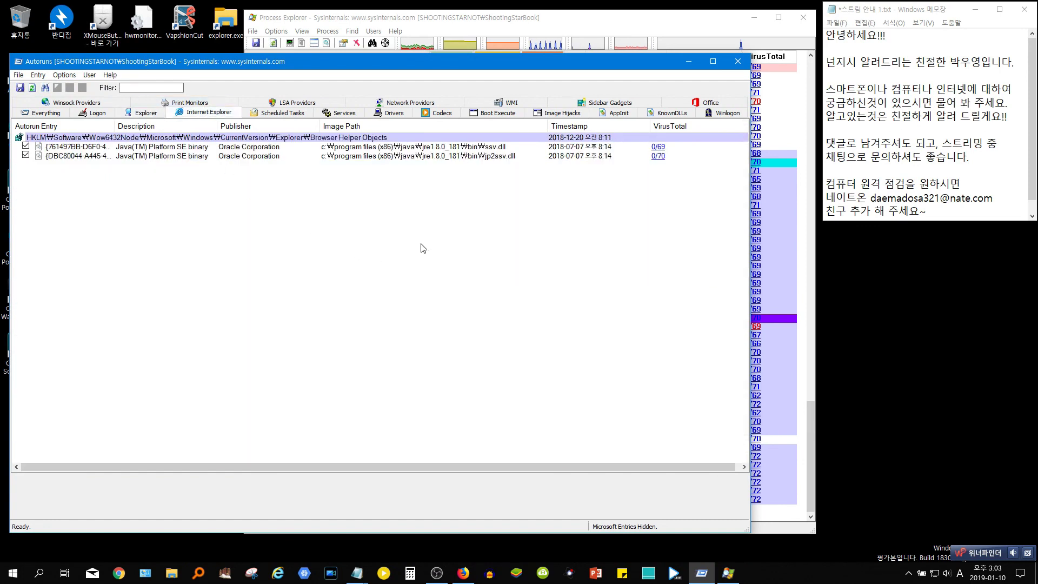
Examine the whole list of Scheduled Tasks entries and their VirusTotal results in Autoruns.
left_click(284, 115)
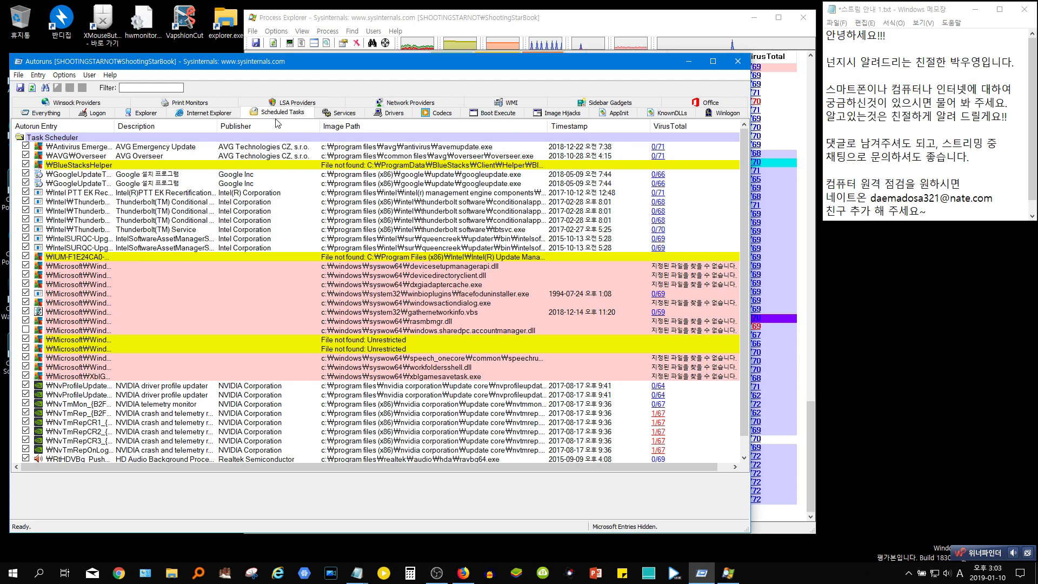
scroll(298, 268, "down", 1)
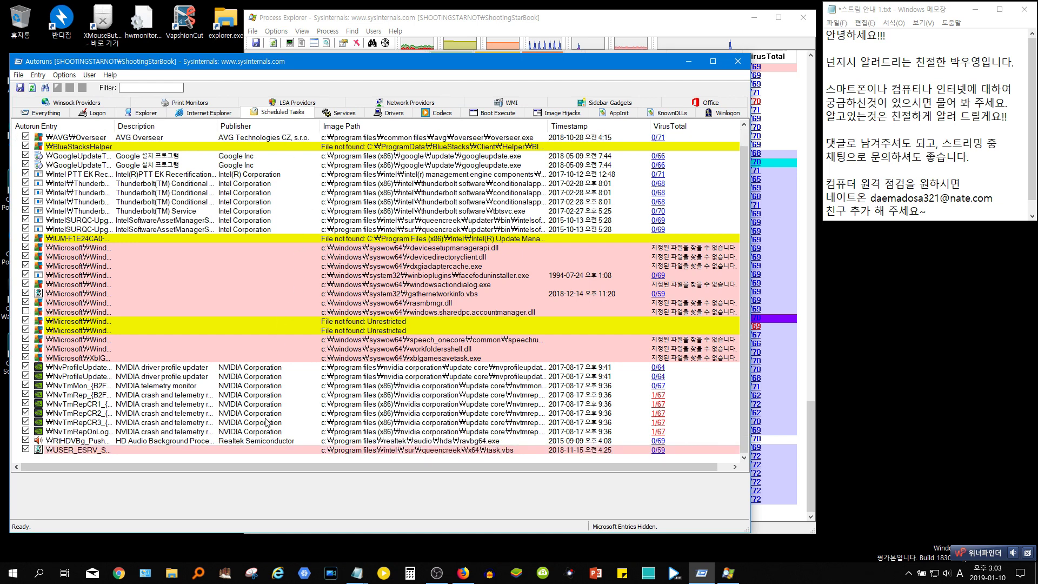
scroll(266, 422, "up", 1)
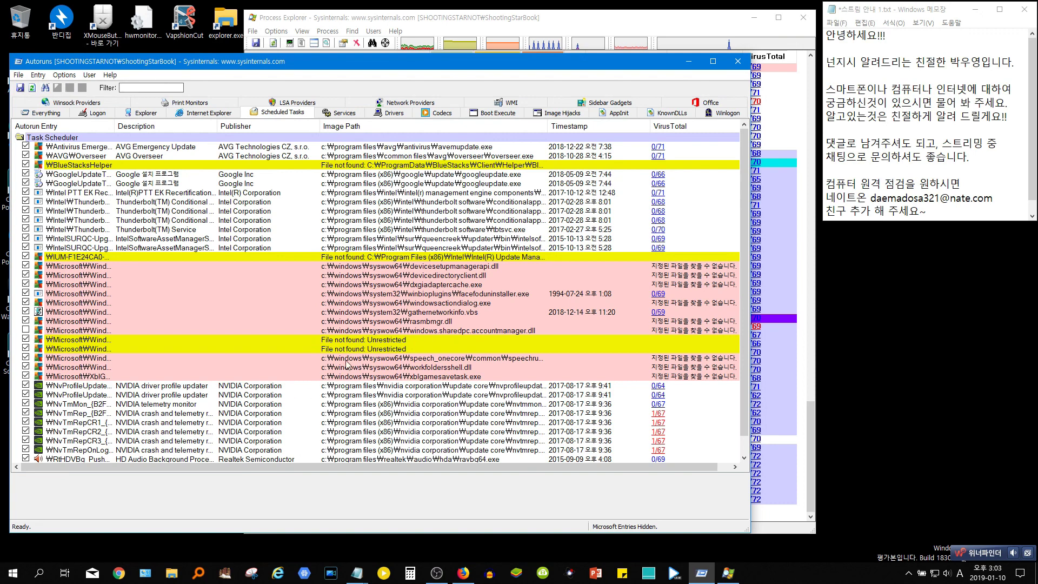
scroll(418, 282, "down", 1)
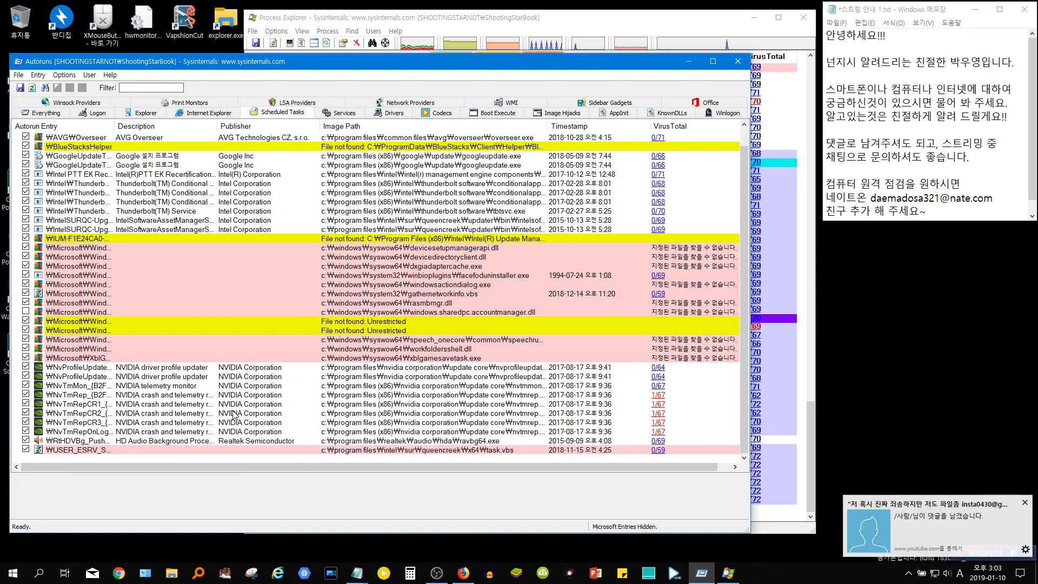
Open the VirusTotal report for one of the NVIDIA crash and telemetry reporter scheduled tasks in Autoruns.
scroll(234, 415, "up", 1)
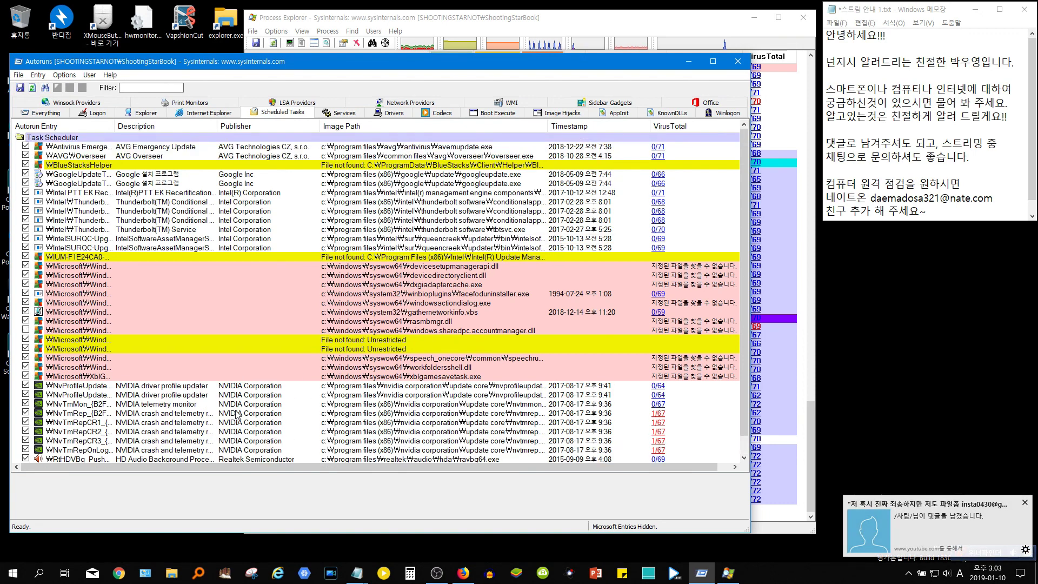
scroll(415, 259, "down", 1)
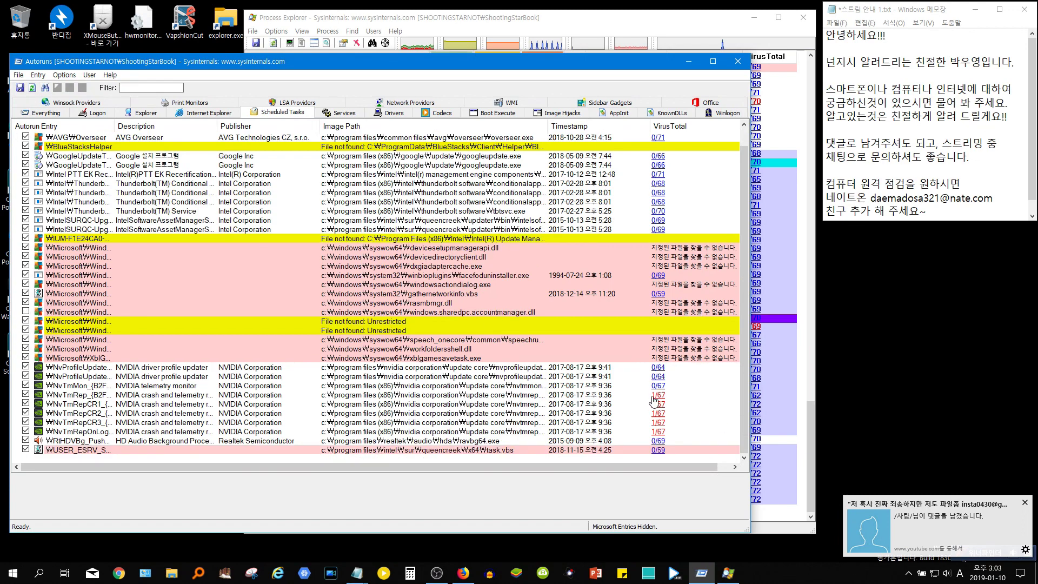
left_click(557, 412)
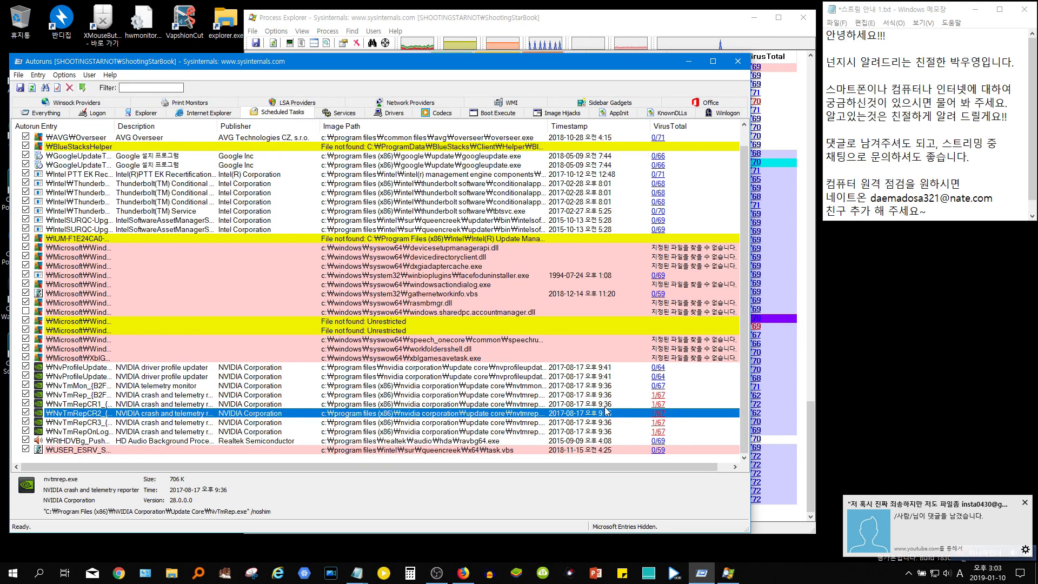
double_click(666, 395)
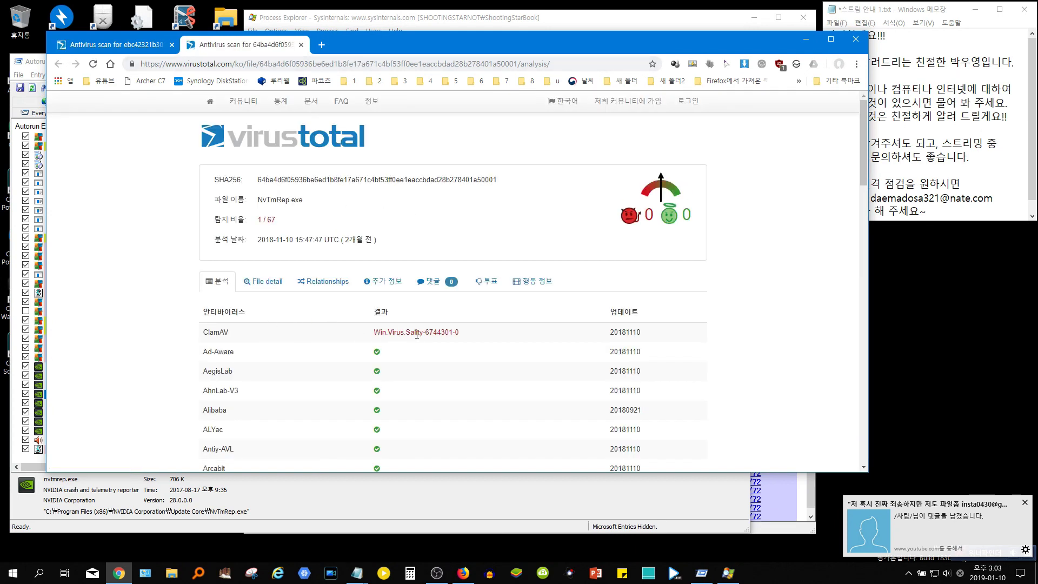
Highlight the ClamAV engine name in the NvTmRep.exe report, review the other antivirus results and close the browser window.
left_click_drag(497, 341, 241, 337)
left_click(224, 335)
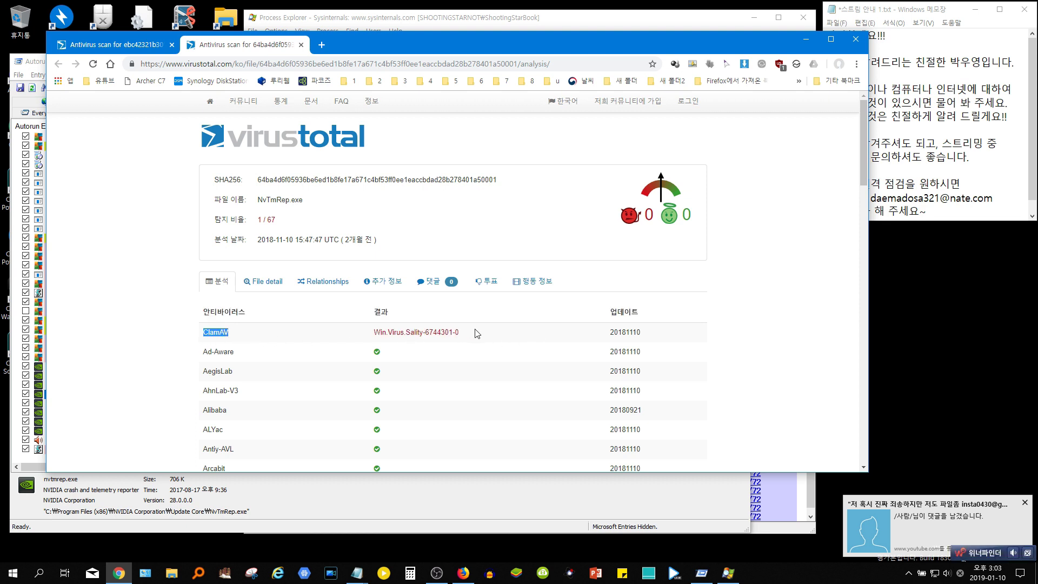
scroll(476, 332, "down", 5)
scroll(475, 334, "up", 5)
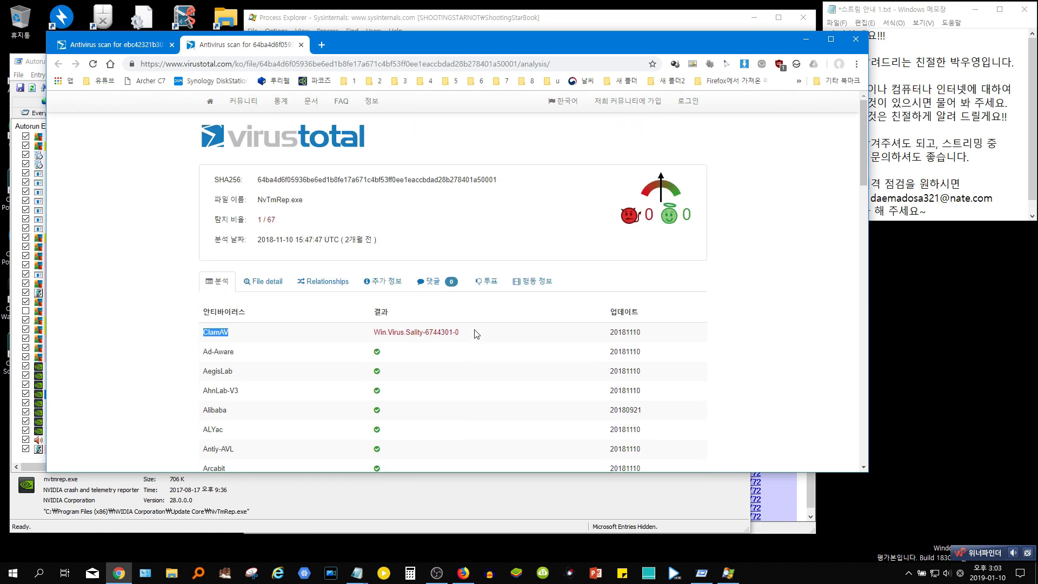
left_click(856, 39)
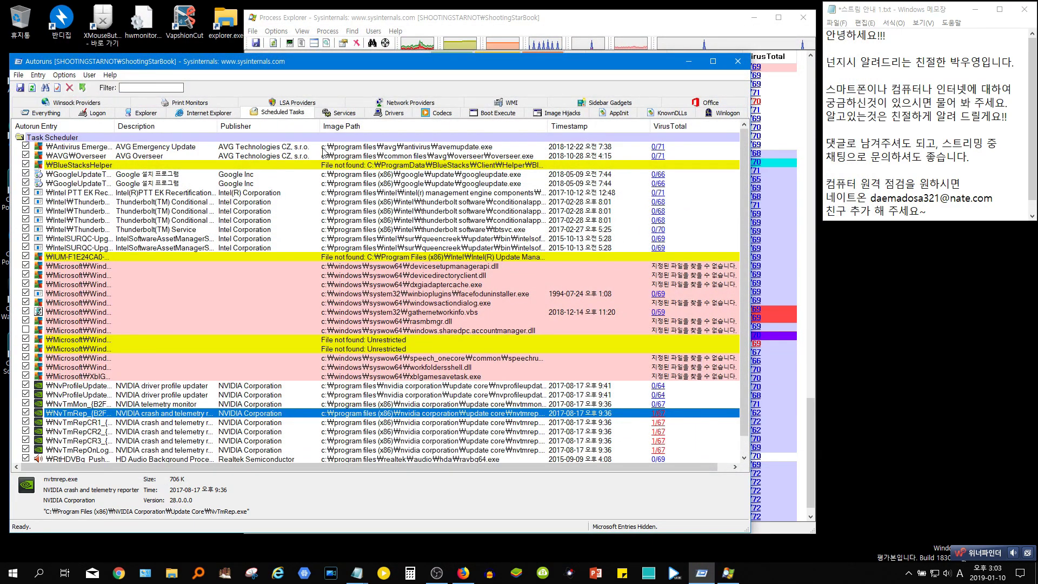
Examine the Services entries and their VirusTotal results in Autoruns and select the STRunS service.
left_click(346, 112)
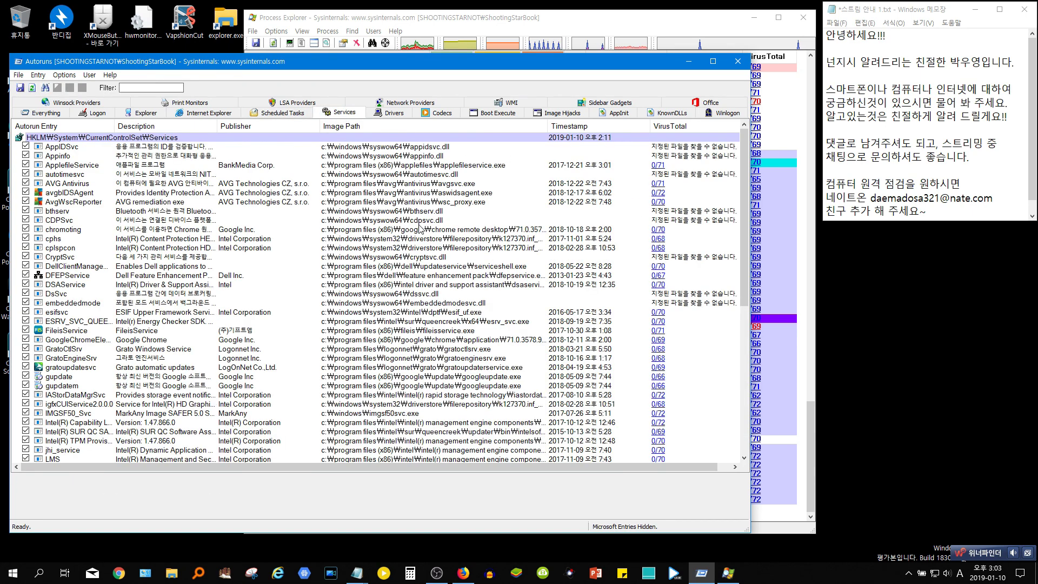
scroll(420, 227, "down", 10)
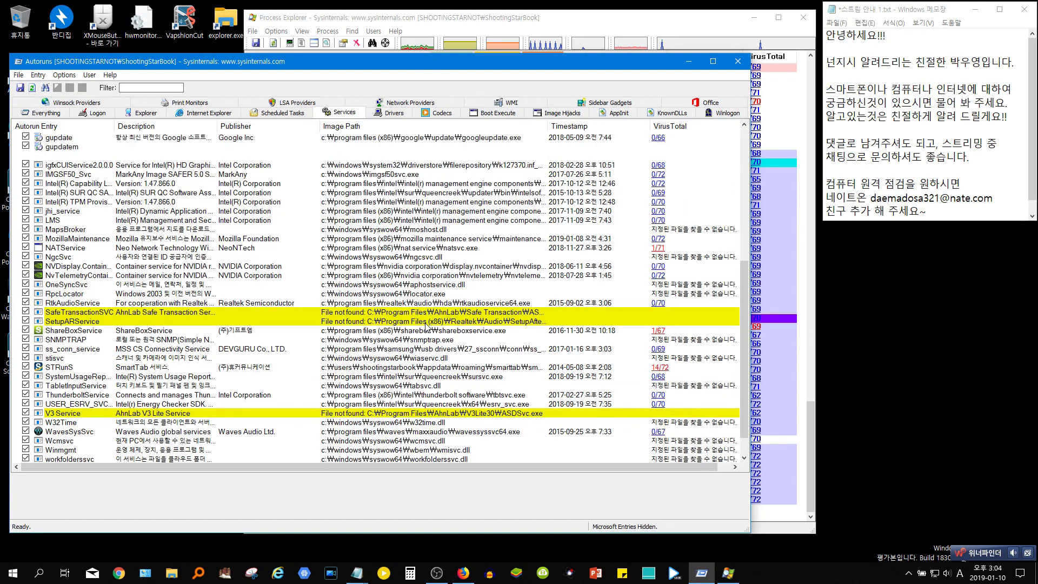
scroll(541, 271, "up", 5)
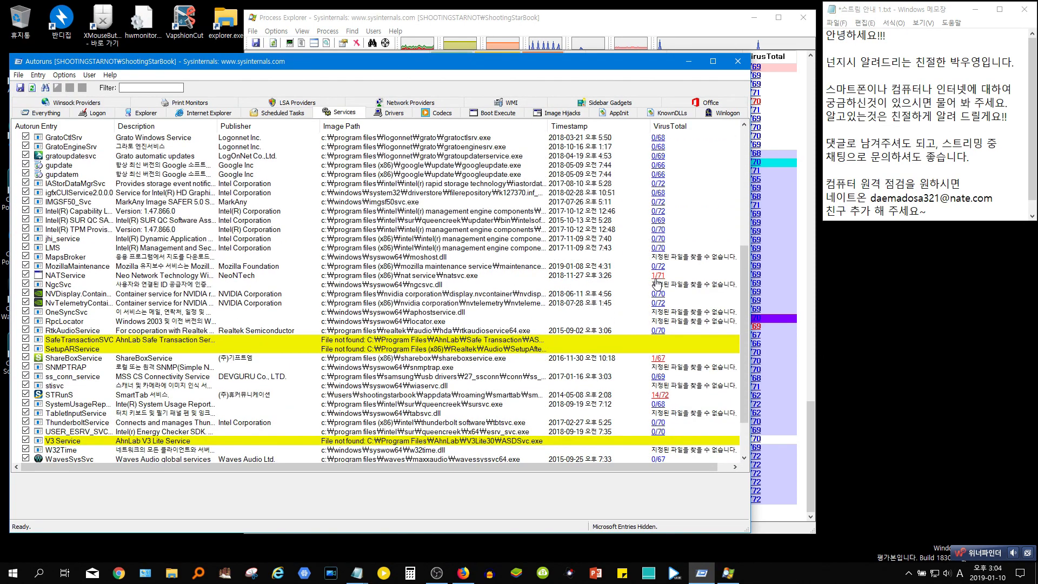
scroll(662, 322, "down", 2)
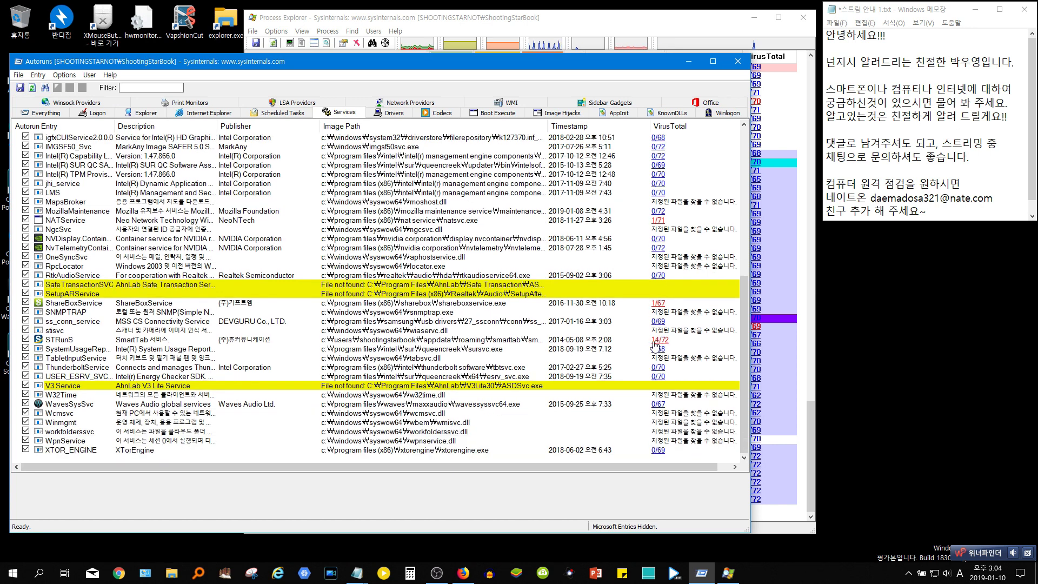
left_click(609, 340)
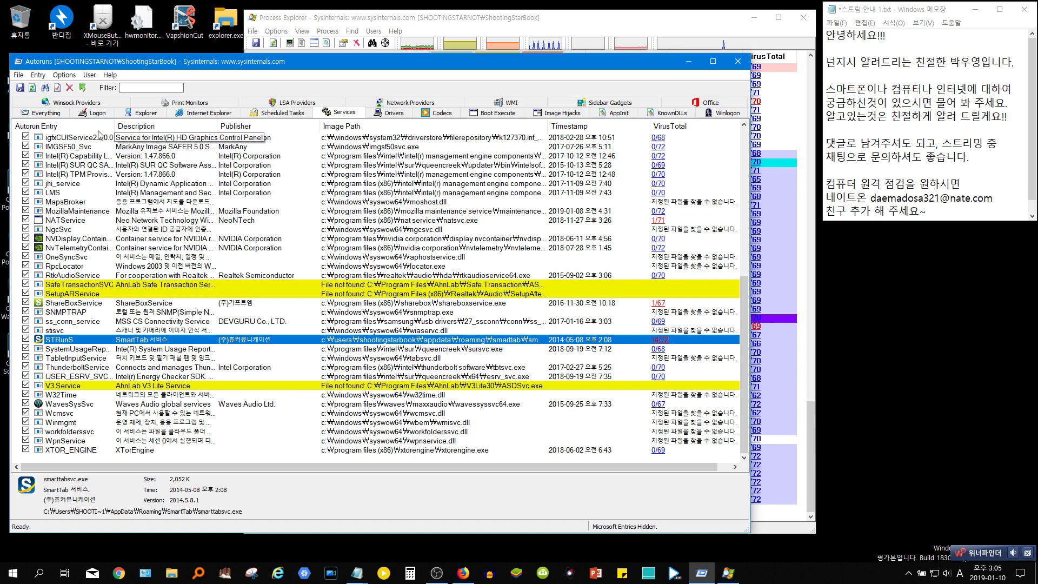
Switch to Process Explorer and examine the process list from its beginning through the service processes, checking their VirusTotal results.
left_click(425, 20)
scroll(406, 237, "up", 20)
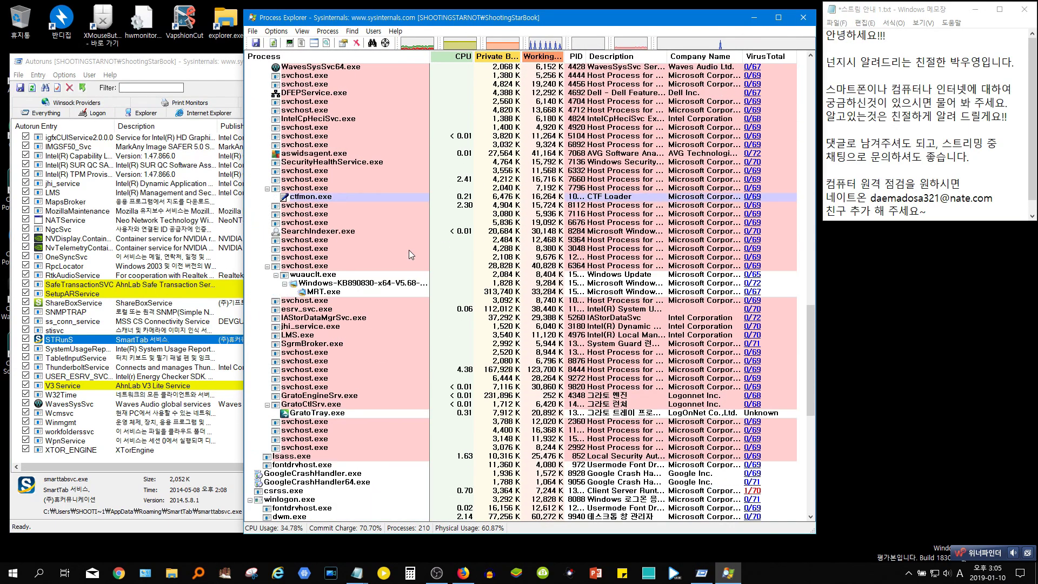
scroll(396, 247, "up", 15)
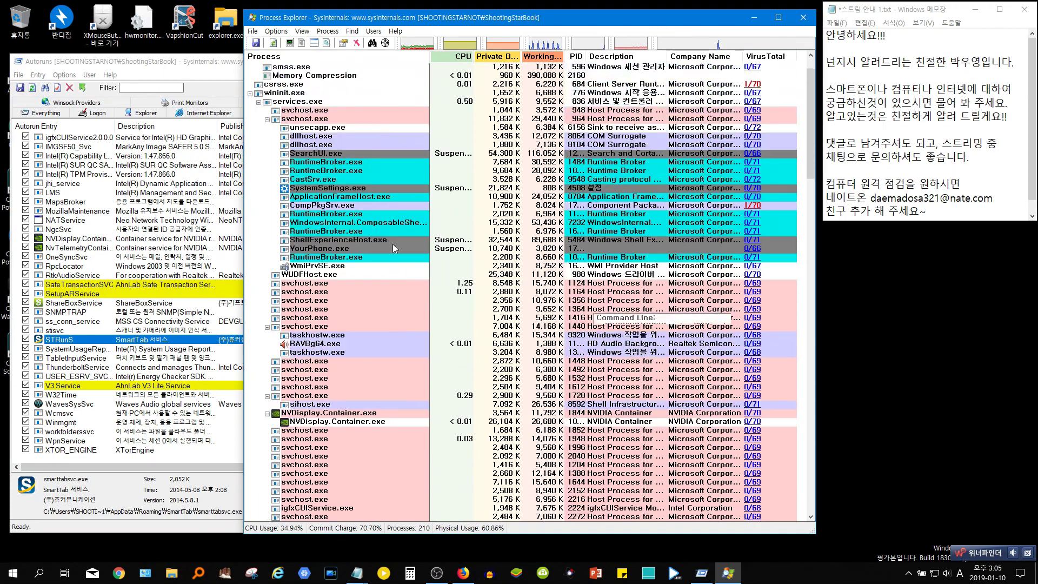
key("c")
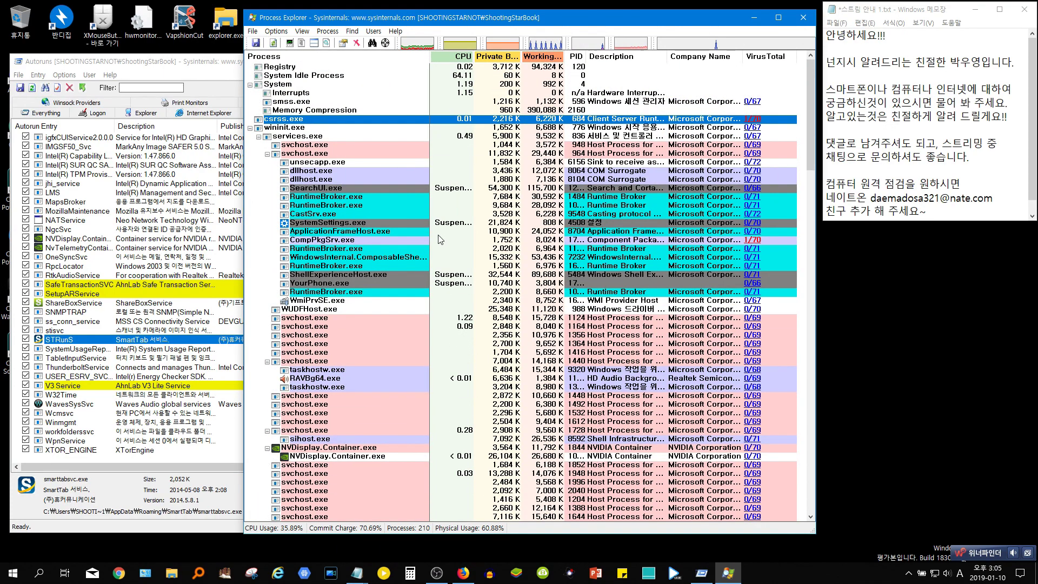
left_click(763, 248)
scroll(761, 248, "down", 20)
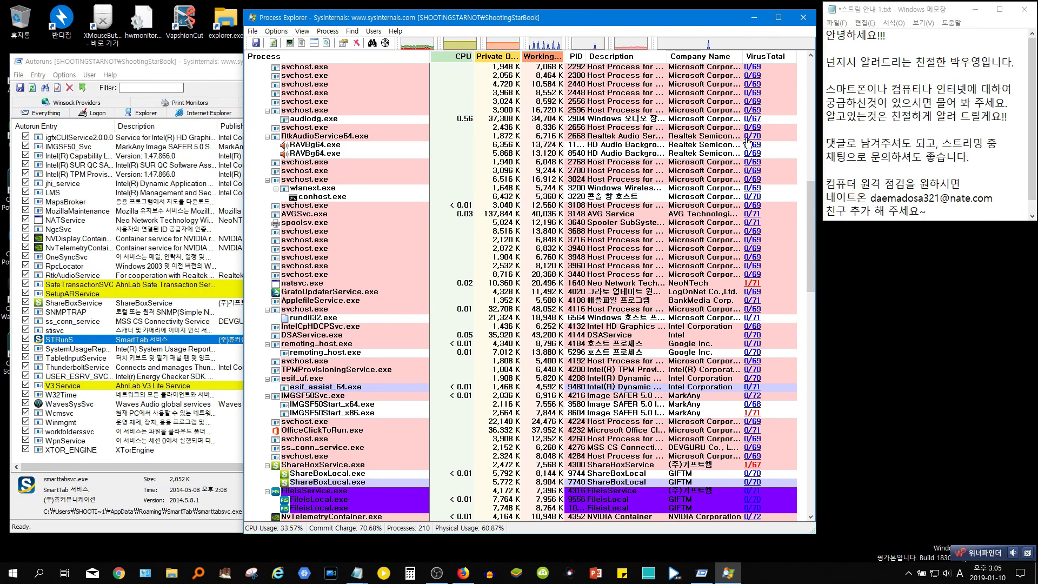
scroll(730, 287, "down", 2)
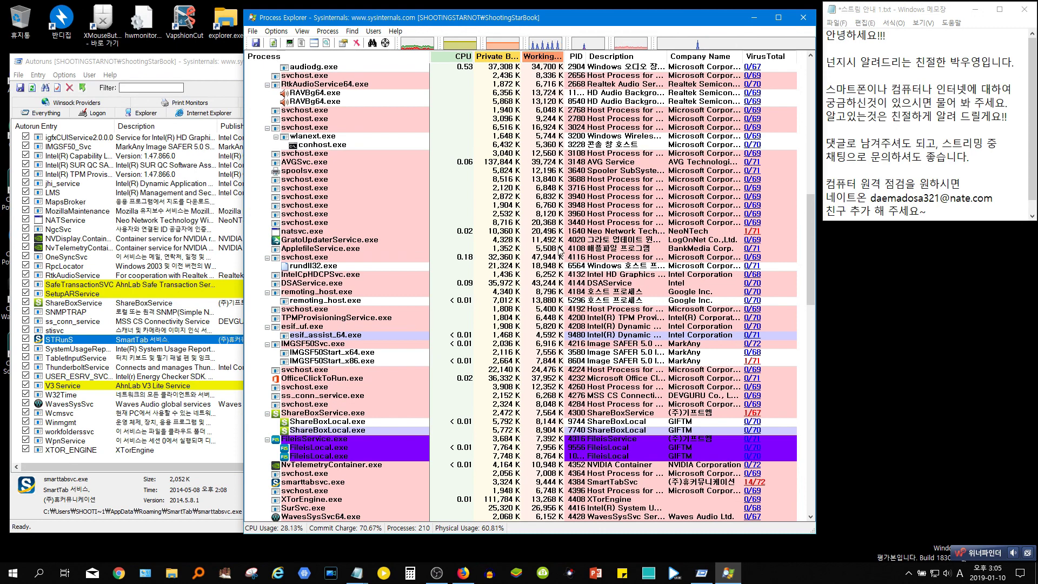
scroll(562, 249, "down", 1)
scroll(682, 243, "down", 10)
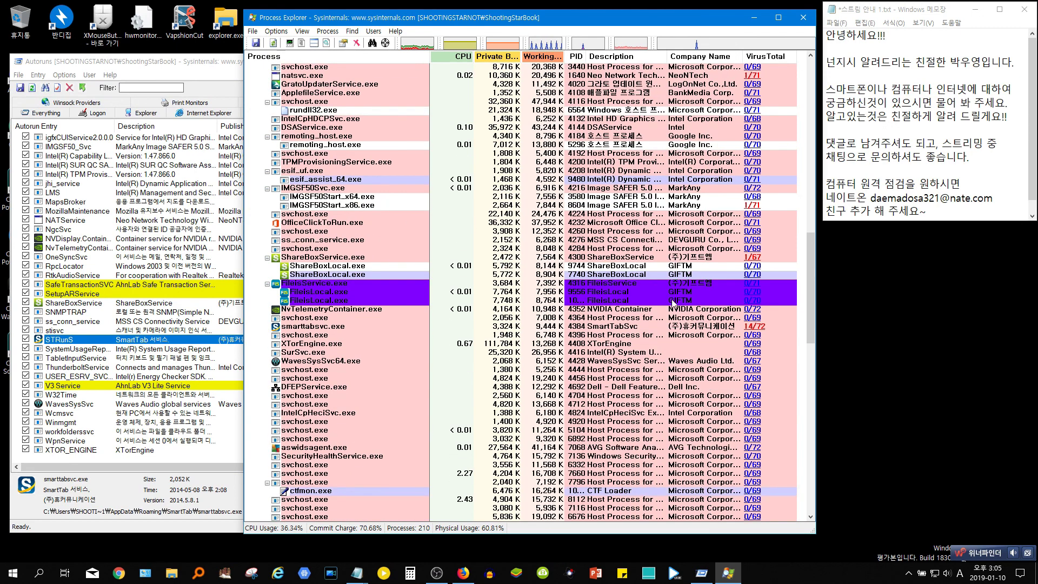
Open the VirusTotal report for smarttabsvc.exe from the process list and close the browser window.
scroll(785, 81, "up", 4)
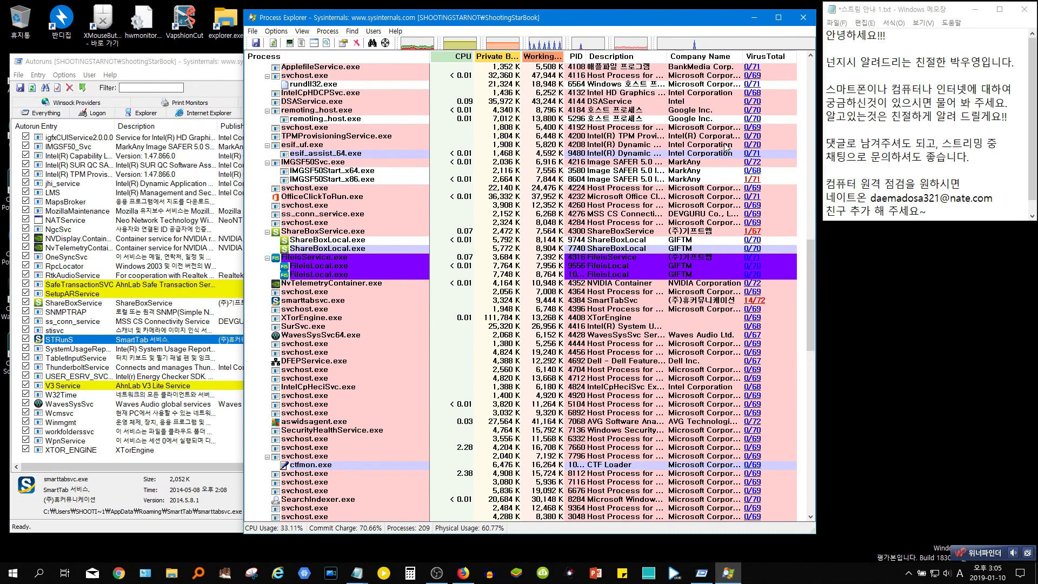
left_click(754, 300)
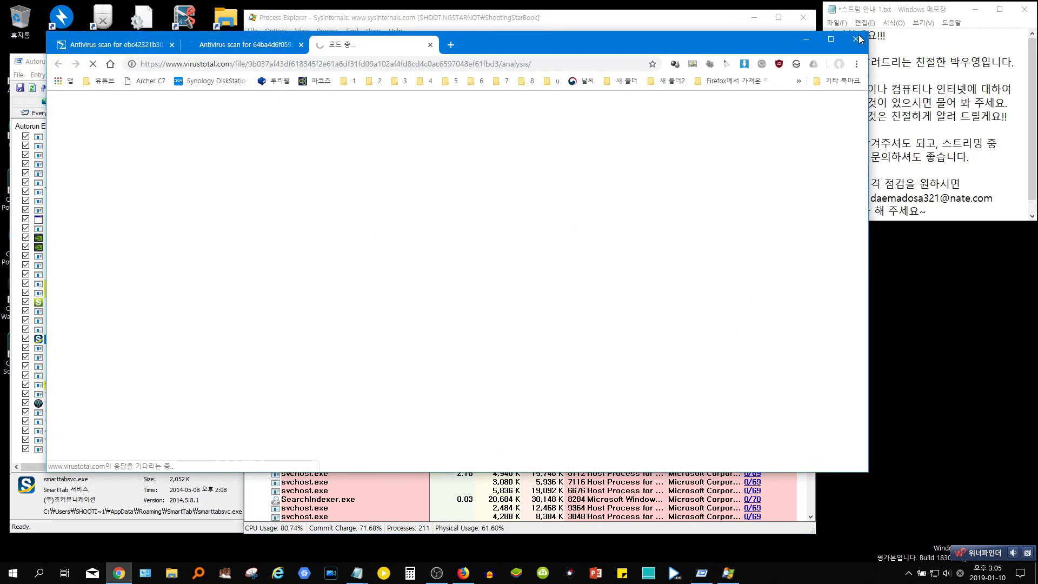
left_click(855, 39)
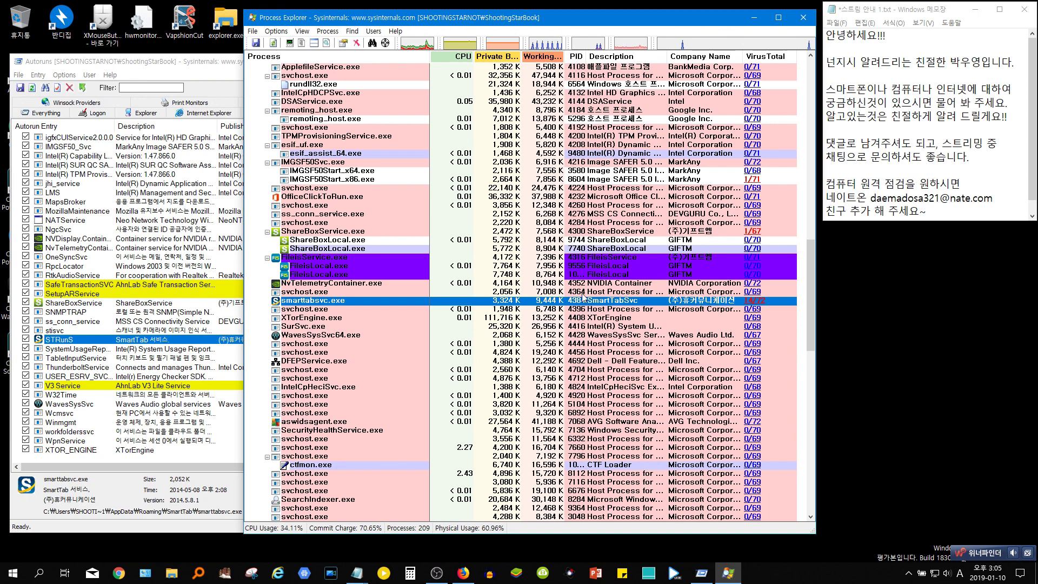
Check the VirusTotal results of the remaining processes through the end of the list and select WinClientService.exe.
scroll(679, 370, "down", 6)
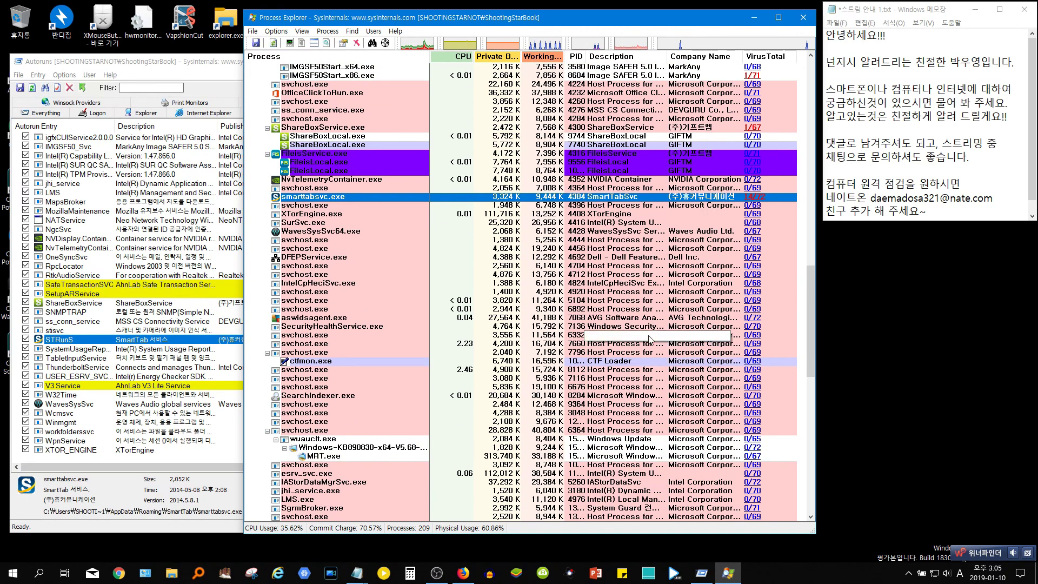
left_click_drag(809, 364, 809, 426)
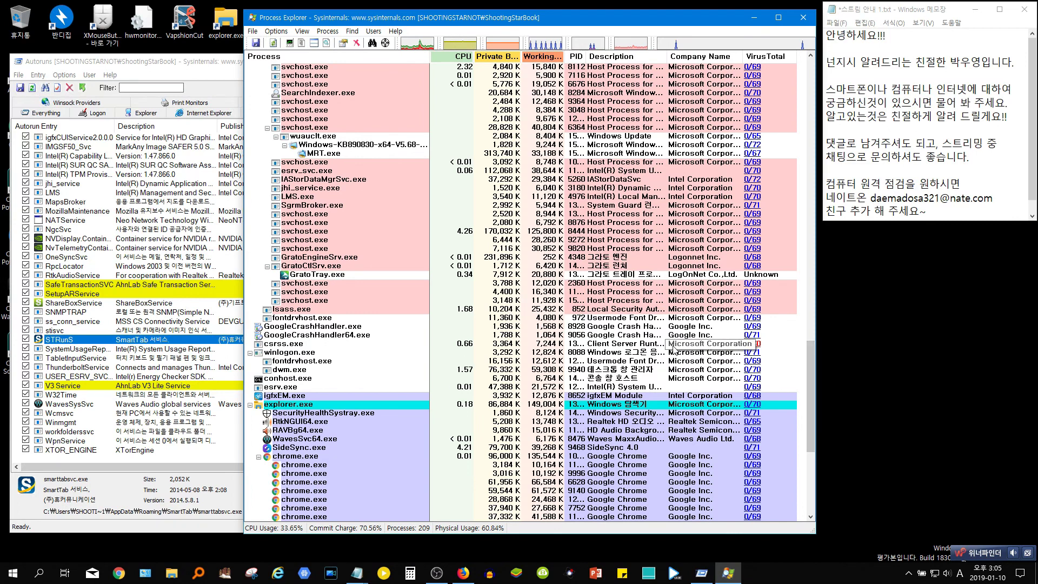
left_click_drag(809, 363, 817, 433)
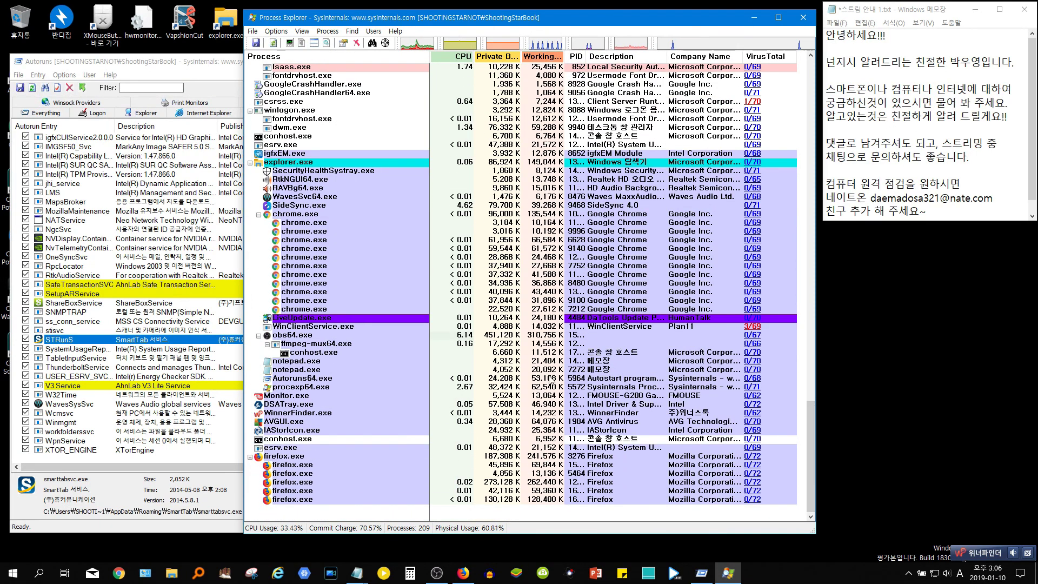
left_click(419, 327)
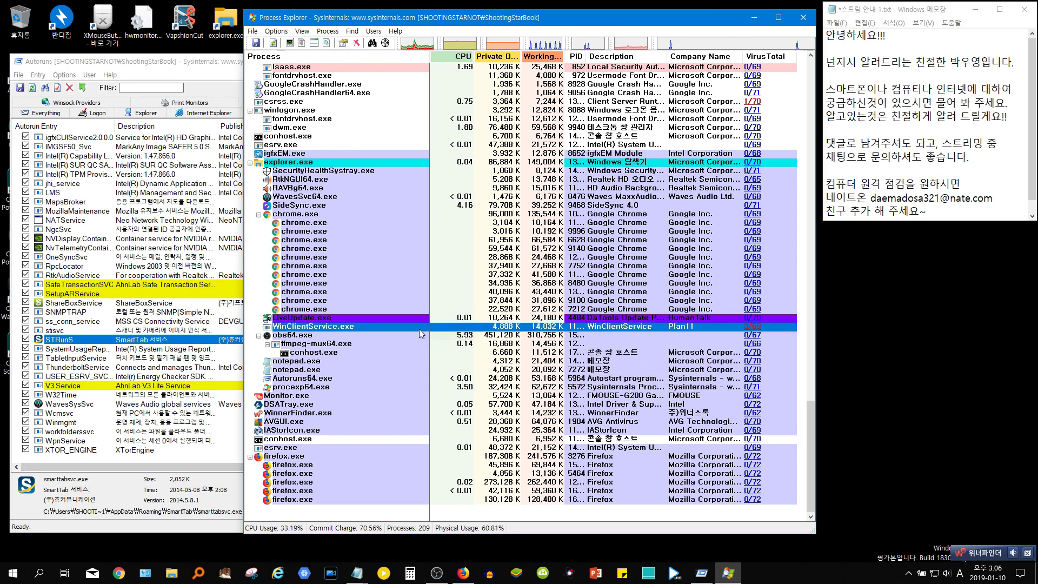
Check the WinClientService logon entry in Autoruns, return to Process Explorer and inspect the command line and path of WinClientService.exe.
left_click(97, 113)
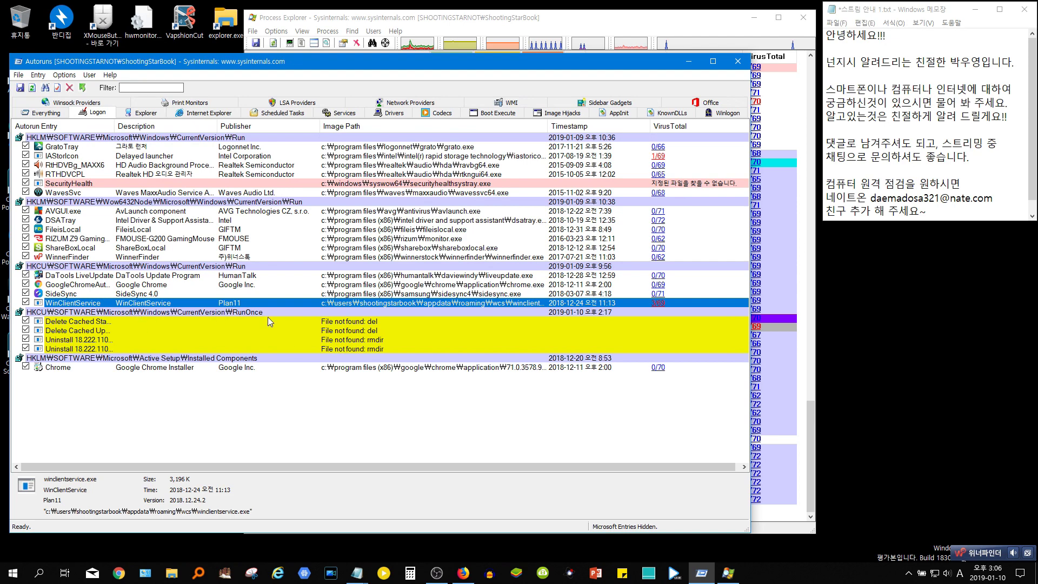
left_click(811, 436)
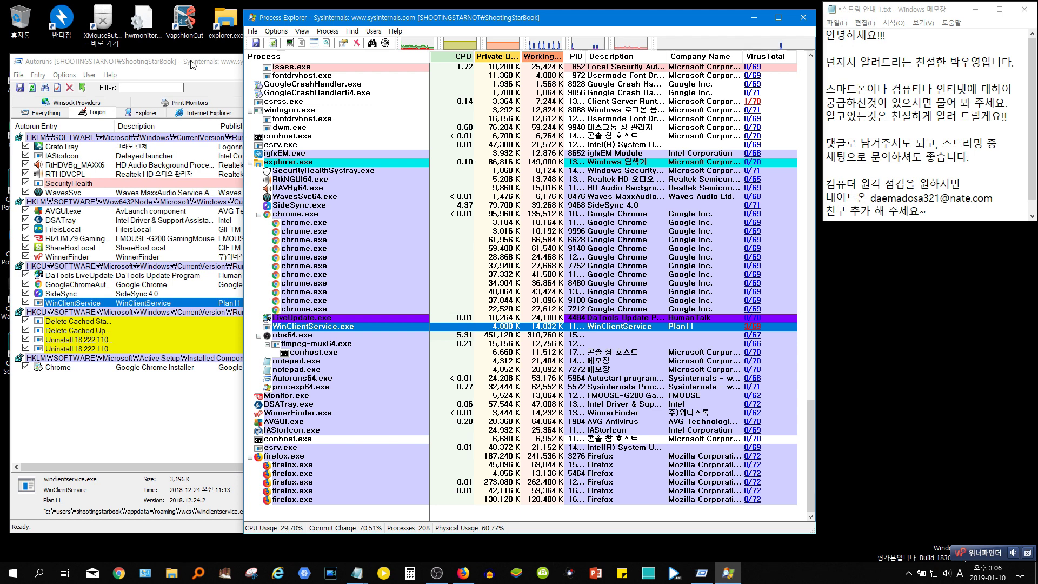
mouse_move(311, 210)
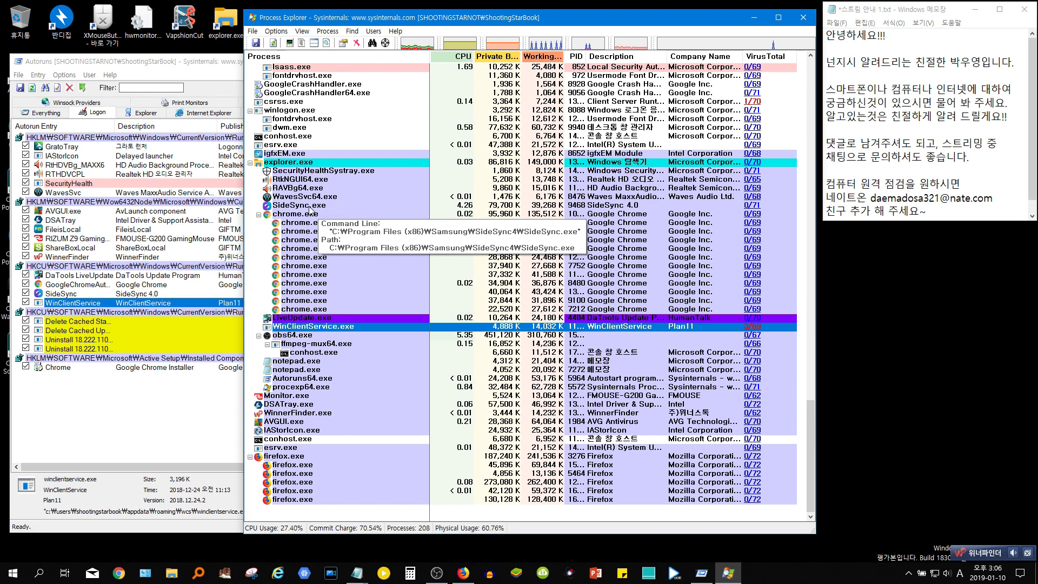
mouse_move(355, 329)
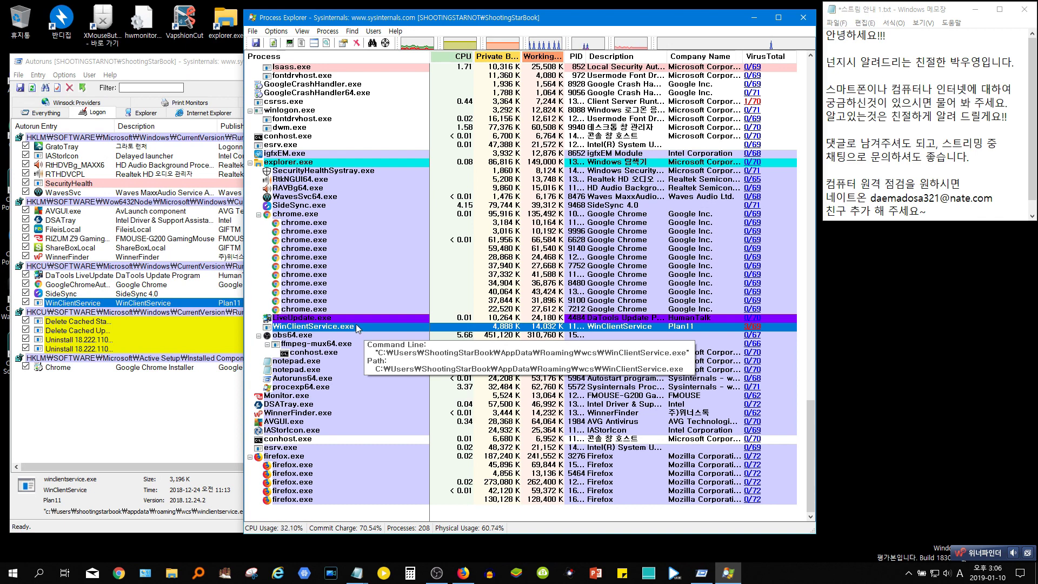
mouse_move(400, 352)
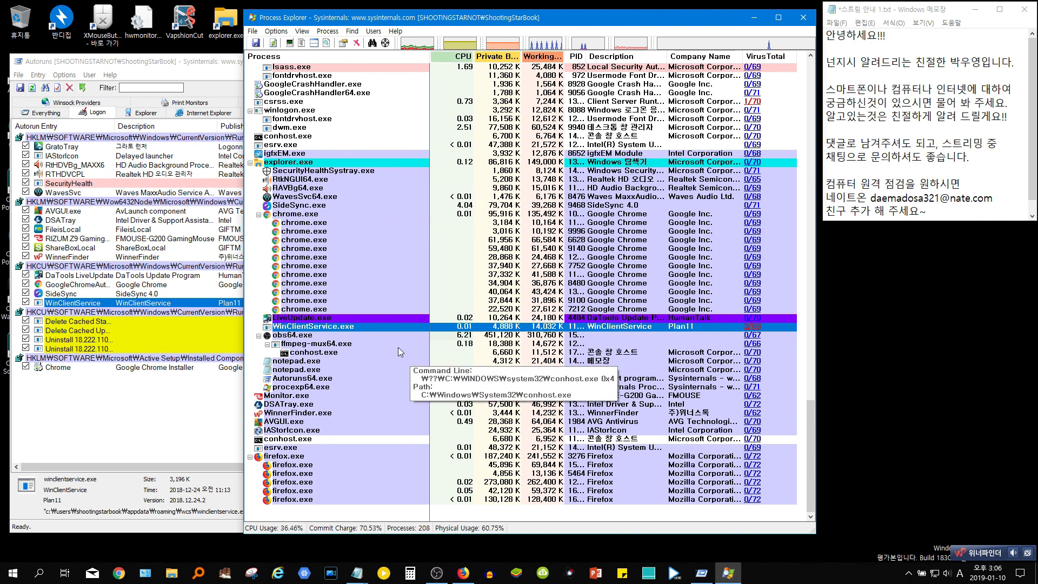
mouse_move(389, 326)
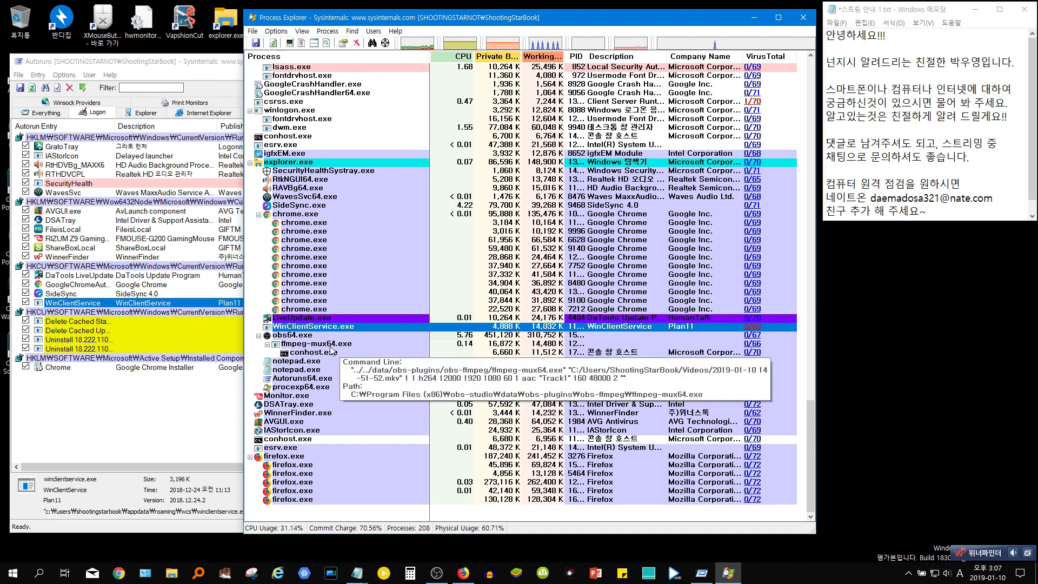
mouse_move(320, 330)
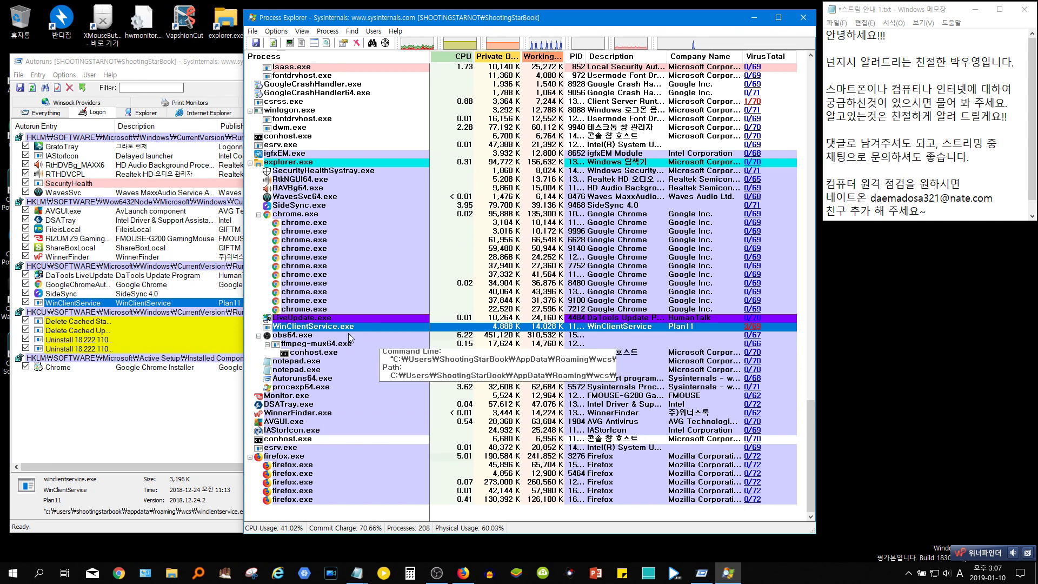
Select WinClientService.exe in the process list and open its properties.
left_click(327, 337)
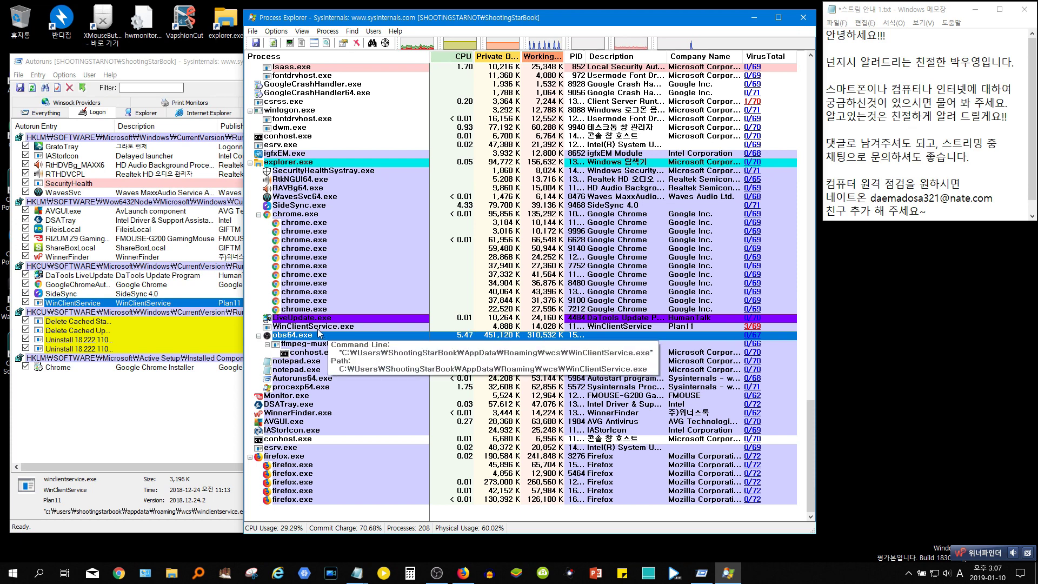
left_click(319, 329)
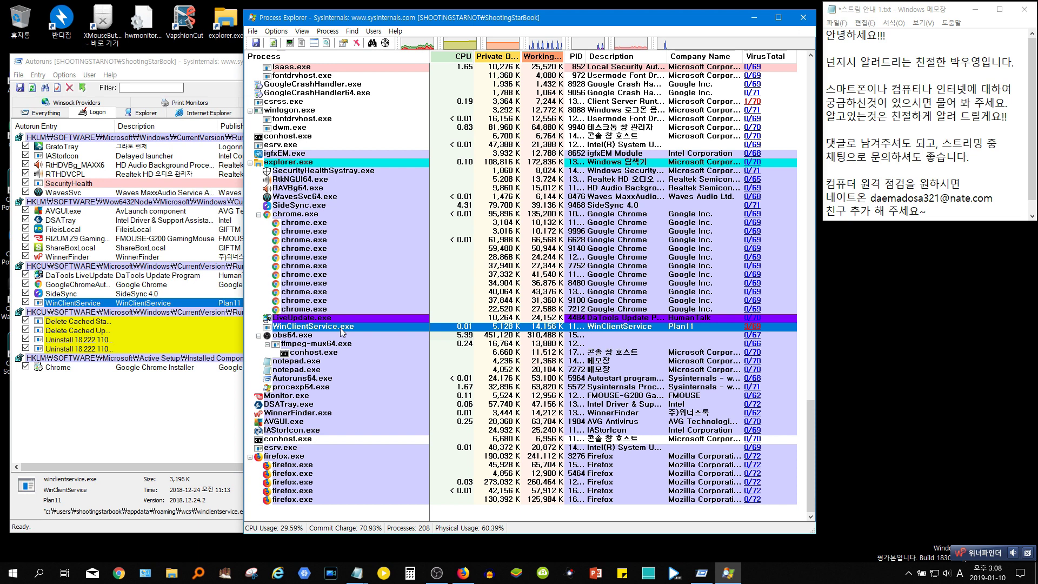
right_click(340, 328)
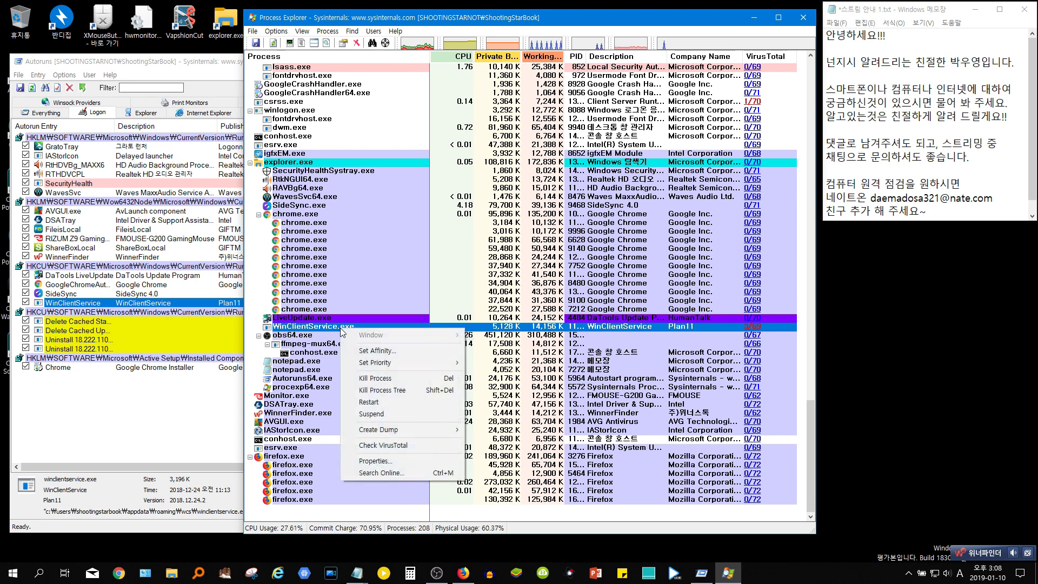
left_click(413, 462)
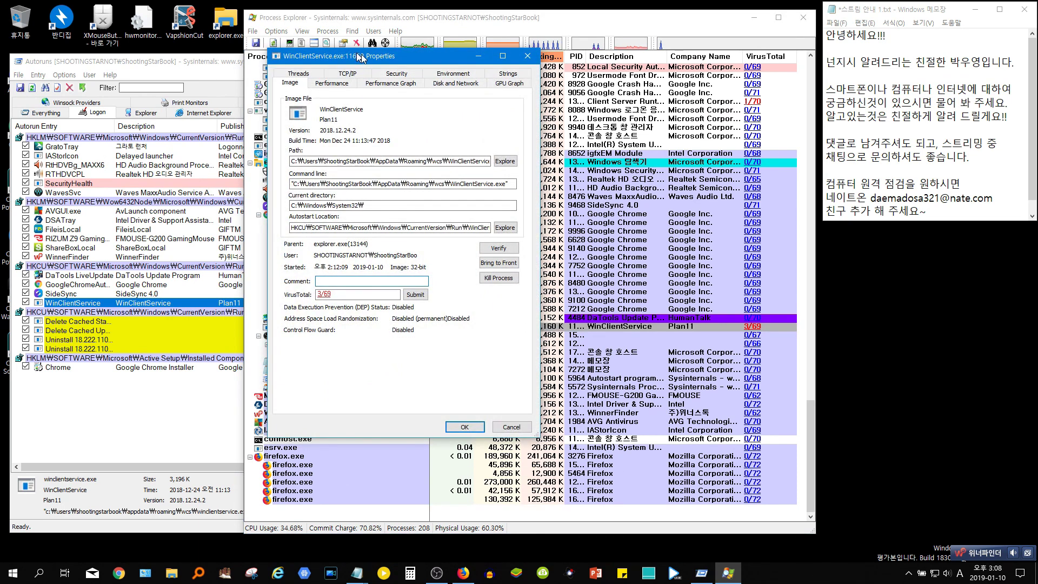
left_click_drag(356, 56, 446, 67)
Review the performance, performance graph, disk and network, GPU graph, security and strings information of WinClientService.exe.
left_click(421, 96)
left_click(481, 96)
left_click(545, 94)
left_click(600, 94)
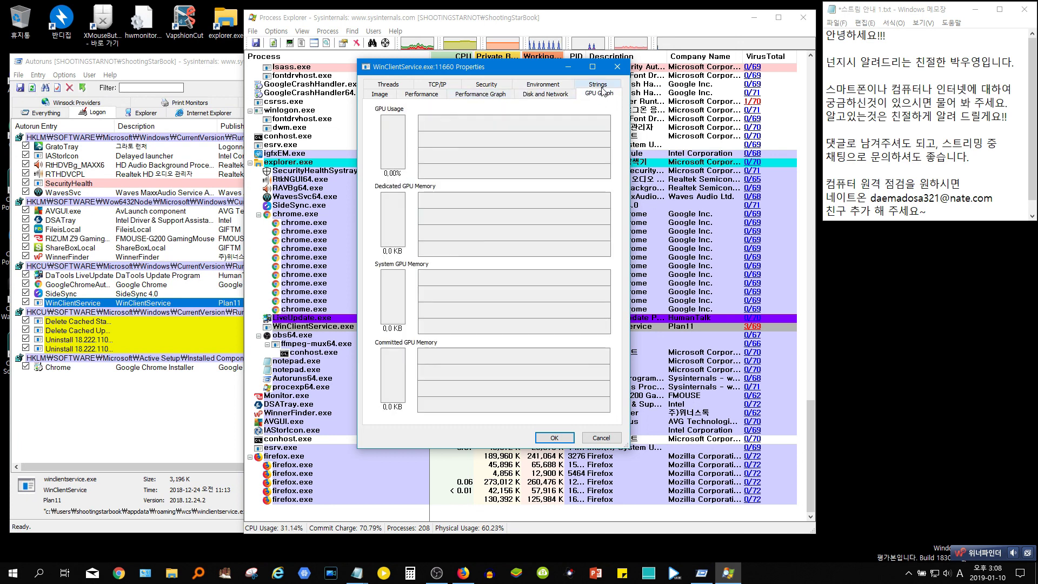
left_click(597, 84)
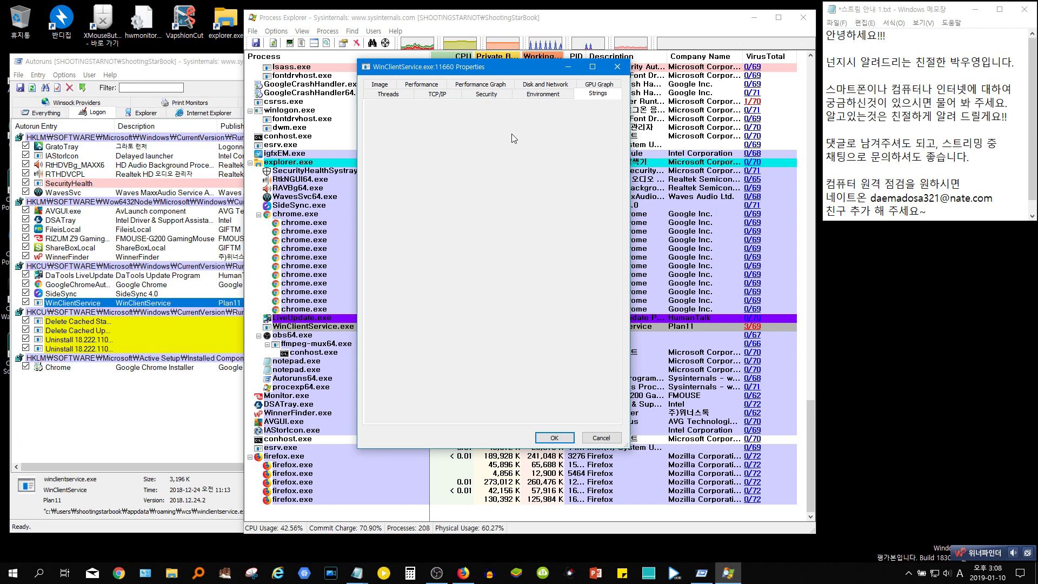
left_click(486, 94)
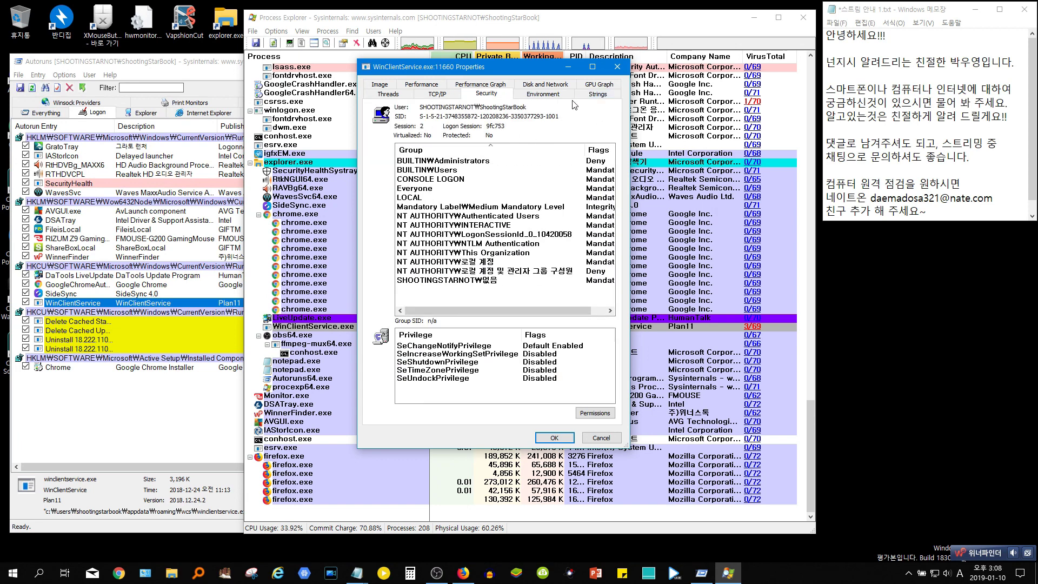
left_click(597, 93)
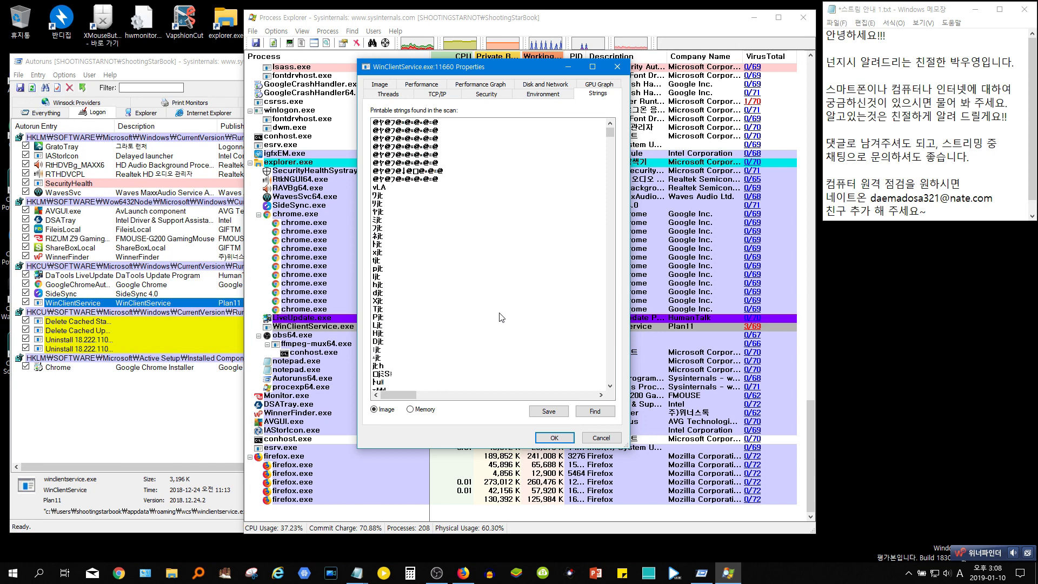
Review the security, environment, TCP/IP and threads information of WinClientService.exe and dismiss the Dbghelp.dll warning.
left_click(489, 94)
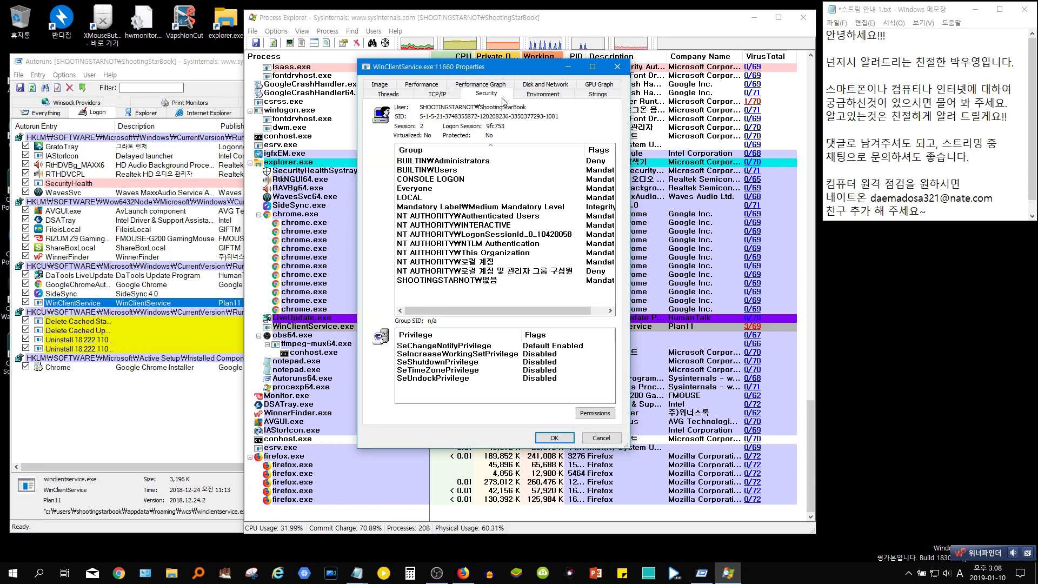
left_click(543, 94)
left_click(436, 95)
left_click(401, 94)
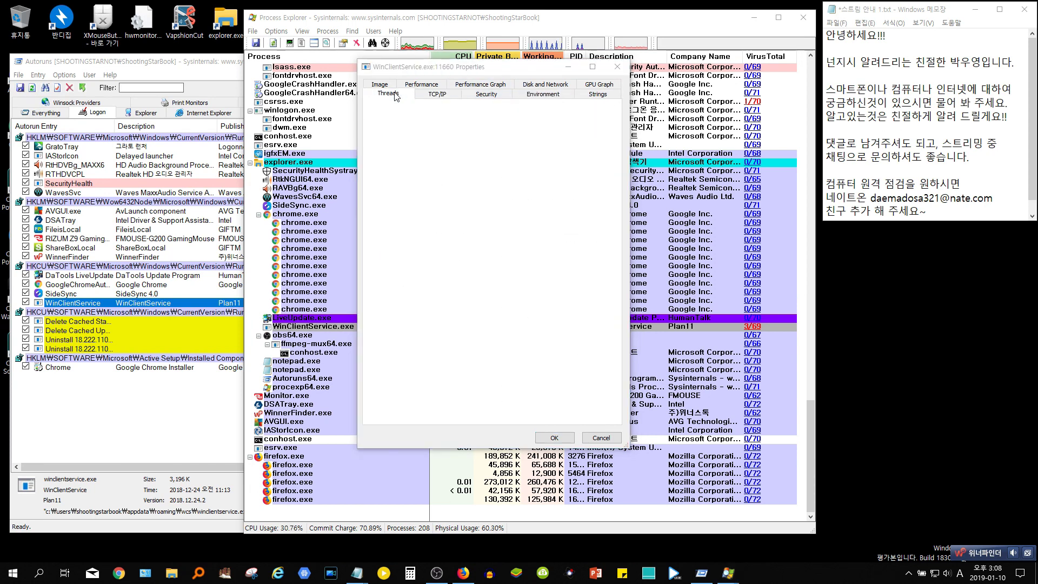
left_click(522, 303)
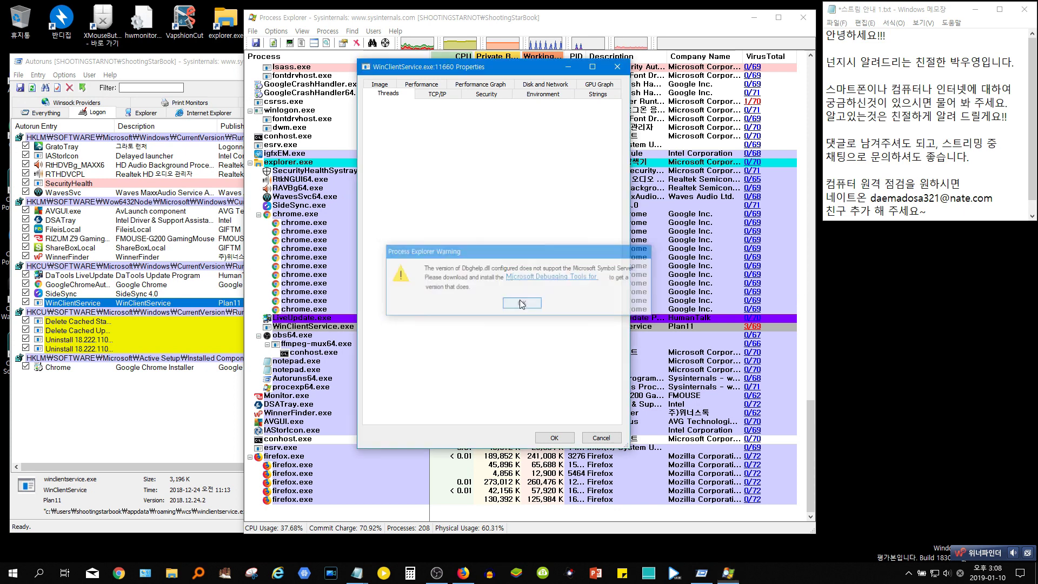
Return to the image information of WinClientService.exe, check its path and open the containing folder in File Explorer.
left_click(379, 84)
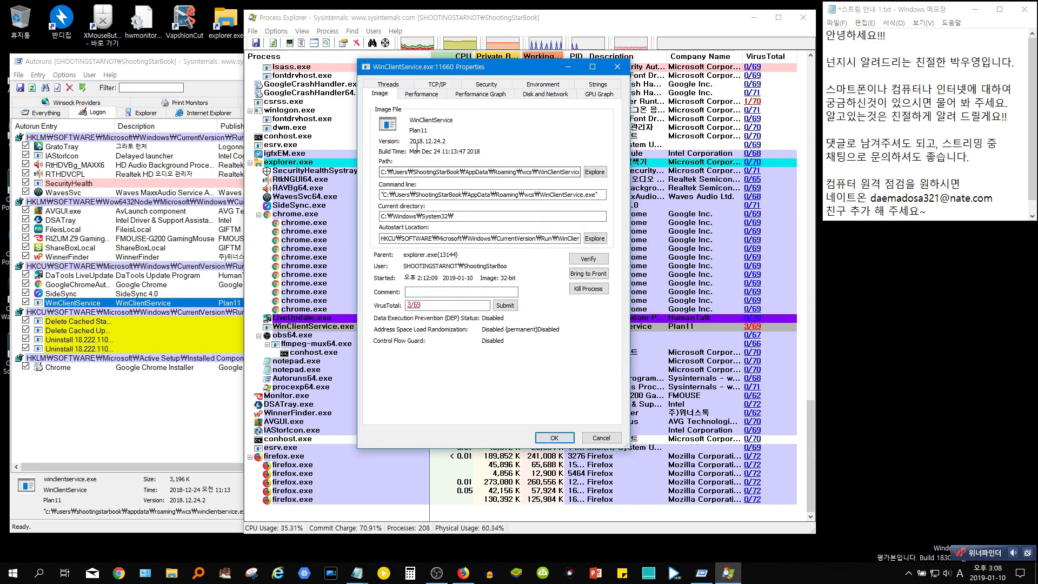
left_click_drag(381, 172, 579, 172)
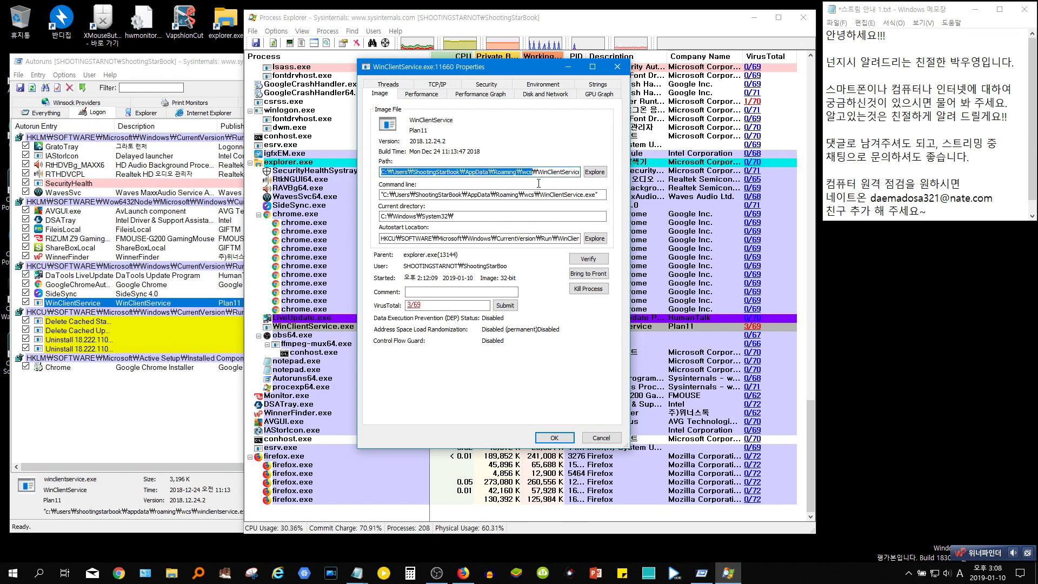
left_click(549, 170)
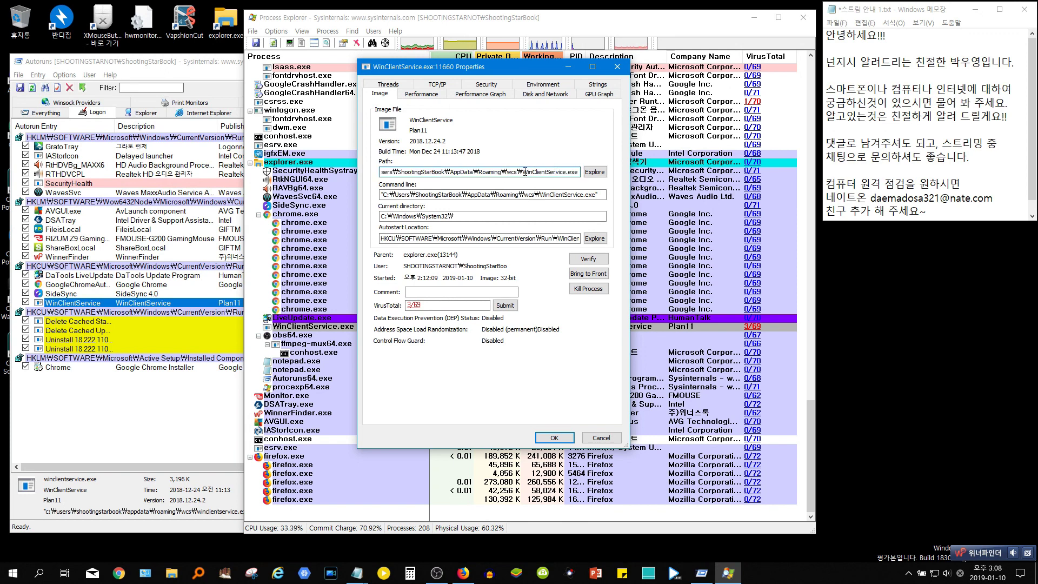
left_click_drag(558, 176, 589, 178)
left_click(569, 173)
left_click(598, 177)
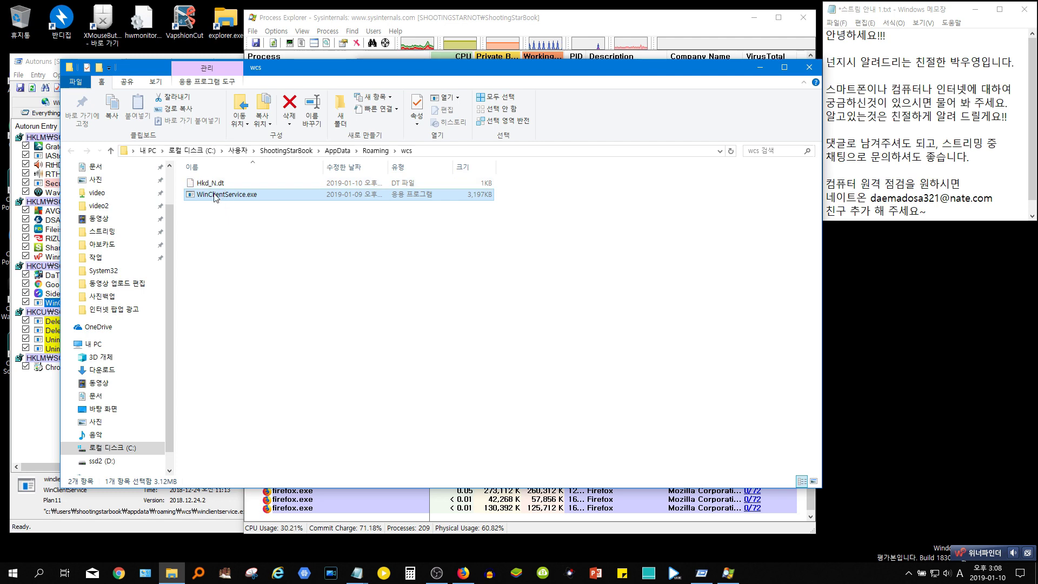
Check the files in the wcs folder, browse its parent Roaming folder and close the File Explorer window.
left_click(250, 265)
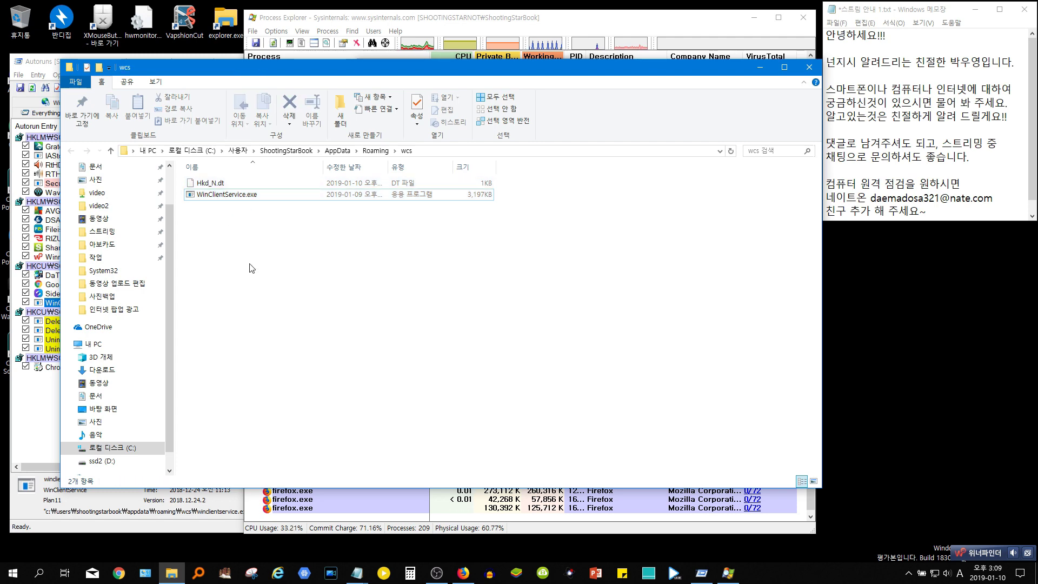
left_click(375, 151)
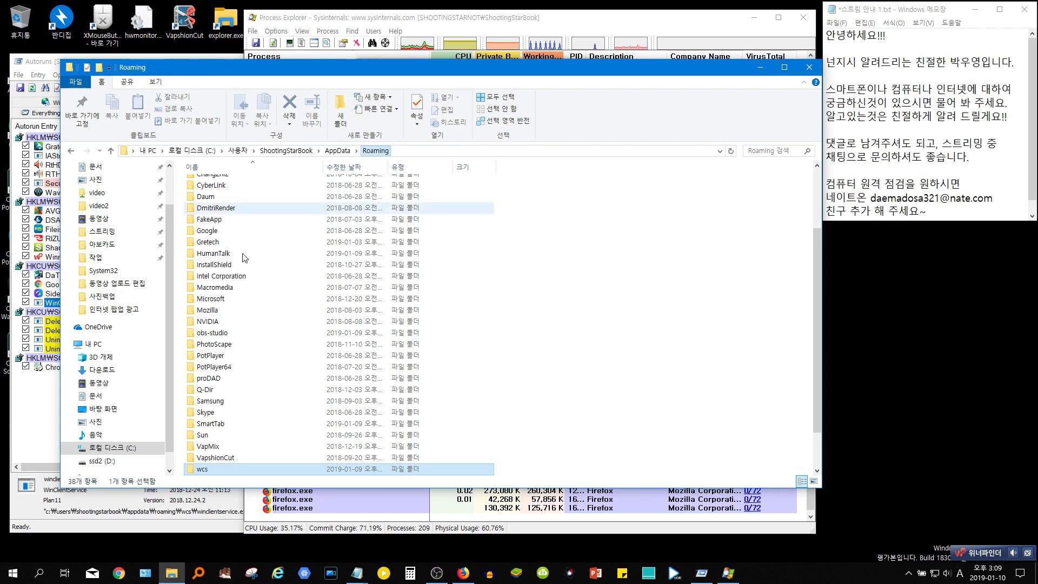
scroll(254, 275, "down", 2)
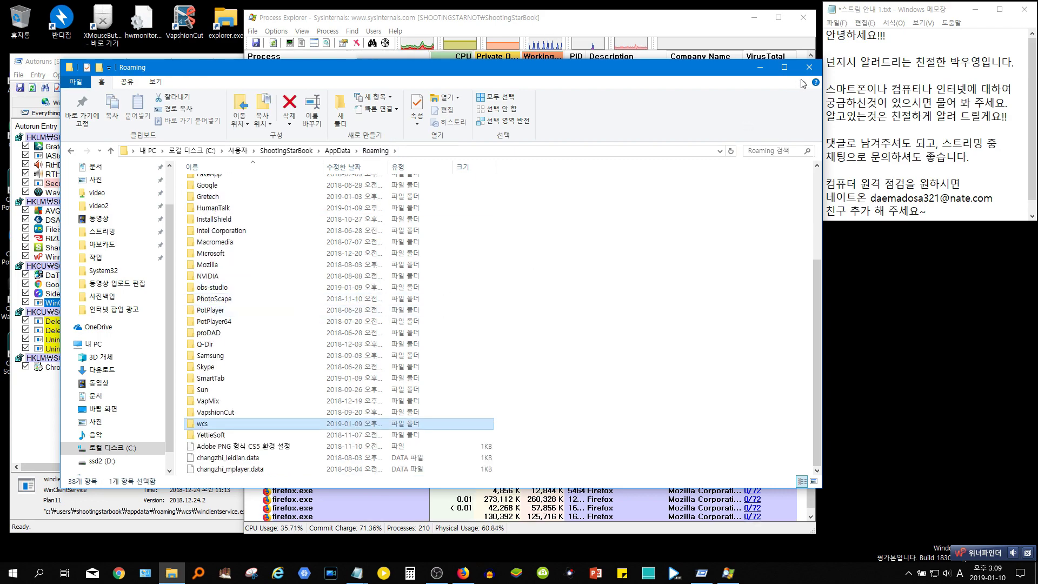
left_click(808, 67)
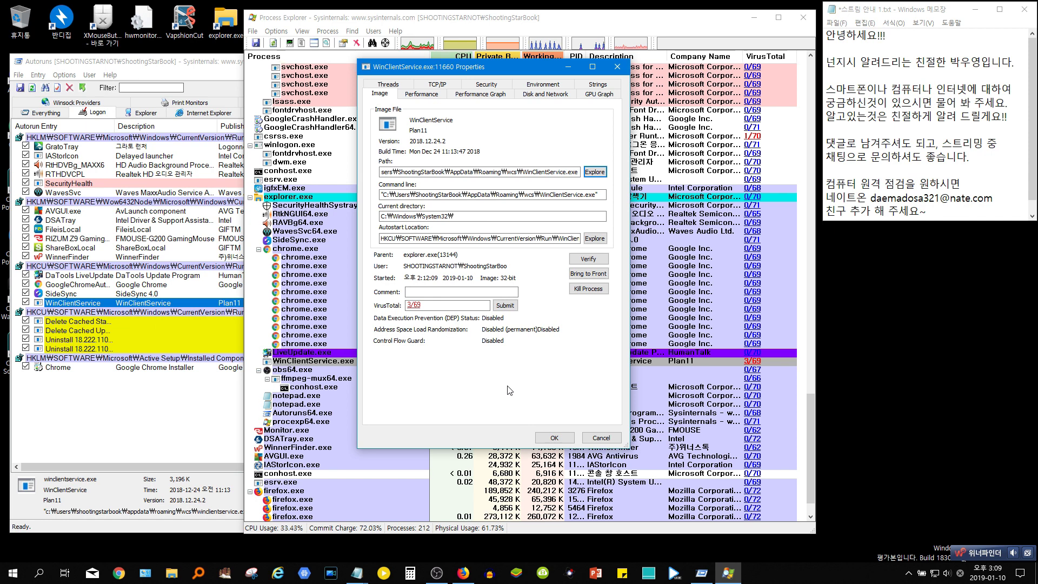
Open Programs and Features by running appwiz.cpl.
key("super+r")
type("a")
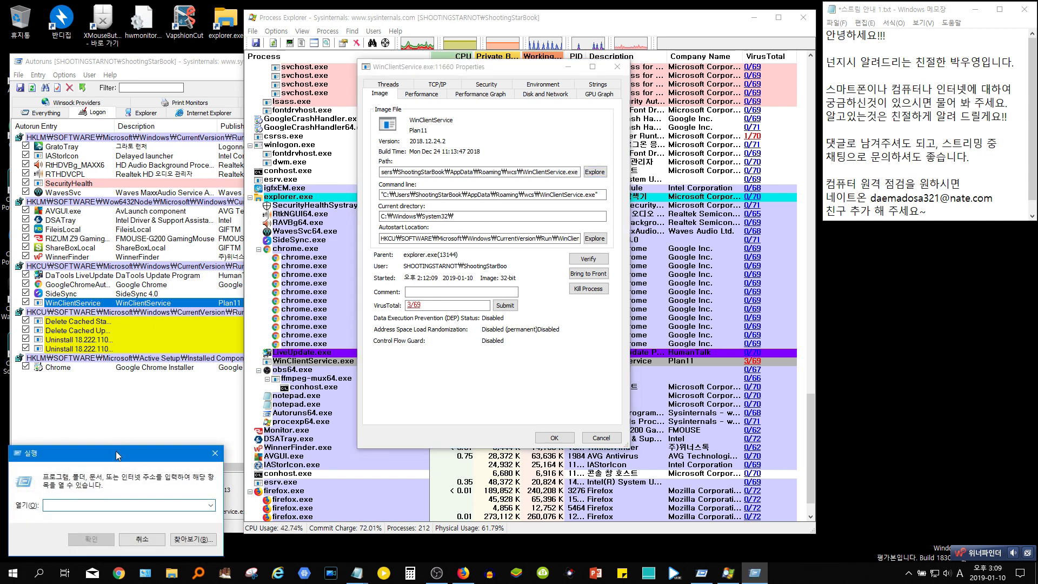
left_click_drag(116, 450, 398, 411)
type("ppwiz.cpl")
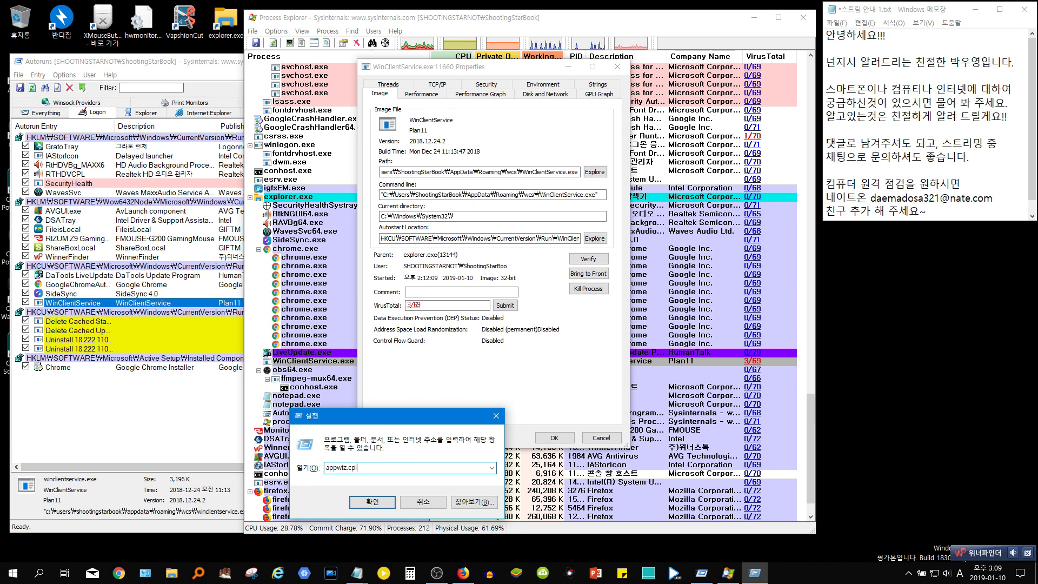
key("Return")
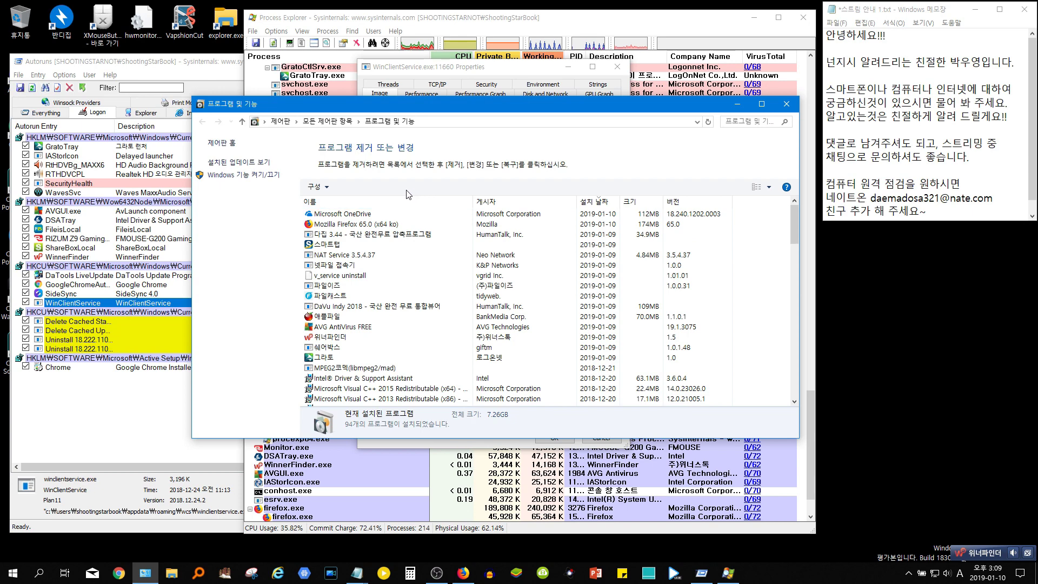
Sort the installed programs by name, look through the list for a WinClientService entry and close Programs and Features.
left_click(362, 202)
left_click(365, 245)
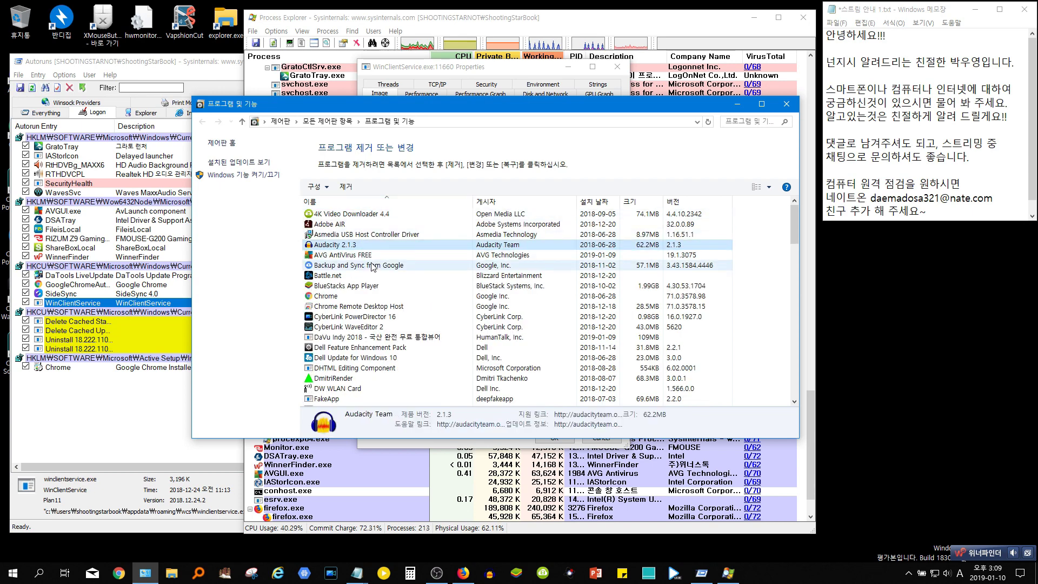
scroll(372, 266, "down", 5)
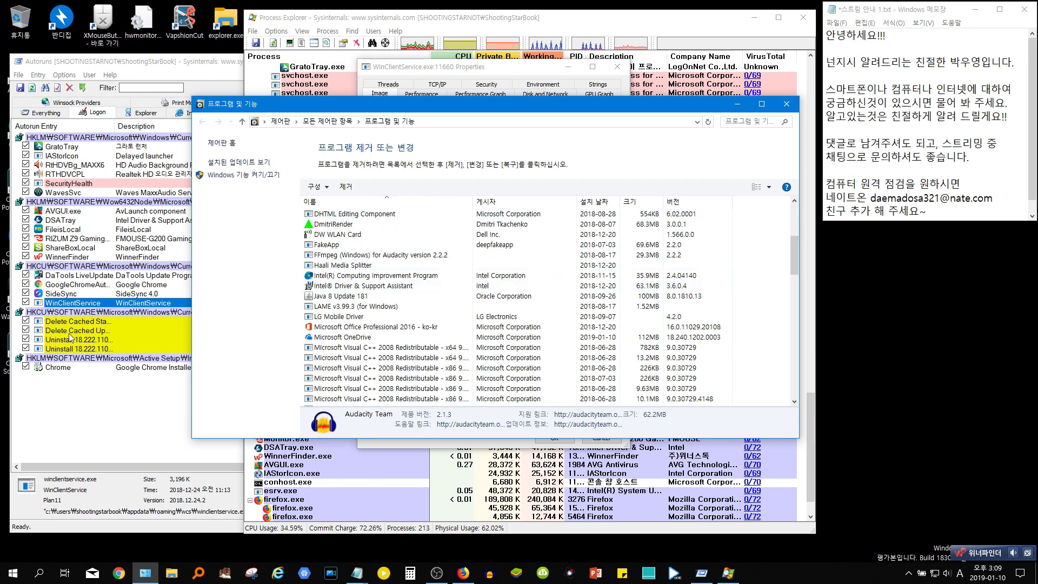
scroll(413, 344, "down", 10)
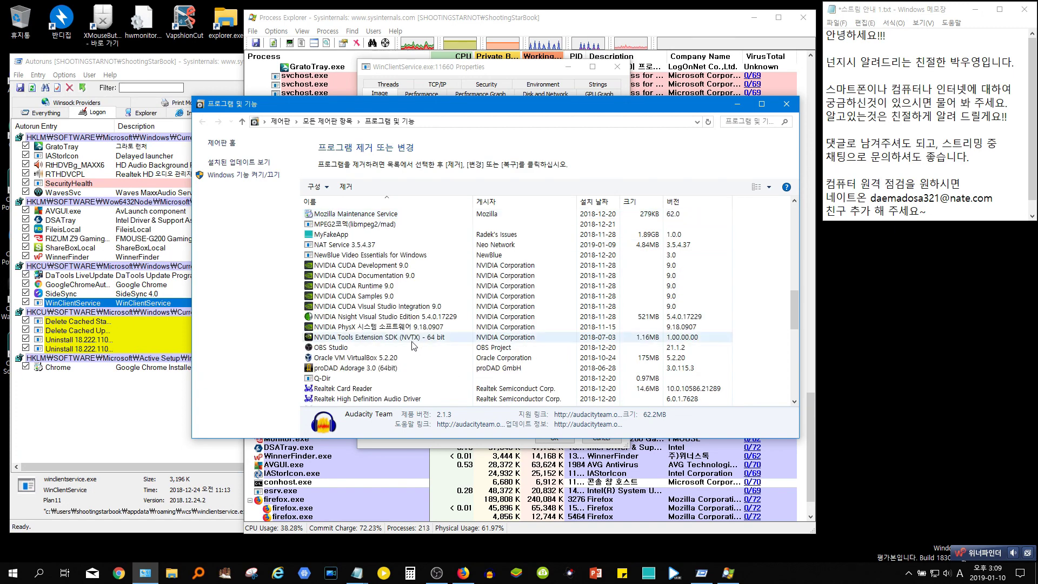
scroll(389, 347, "down", 3)
scroll(351, 366, "down", 2)
scroll(352, 362, "down", 2)
left_click(348, 296)
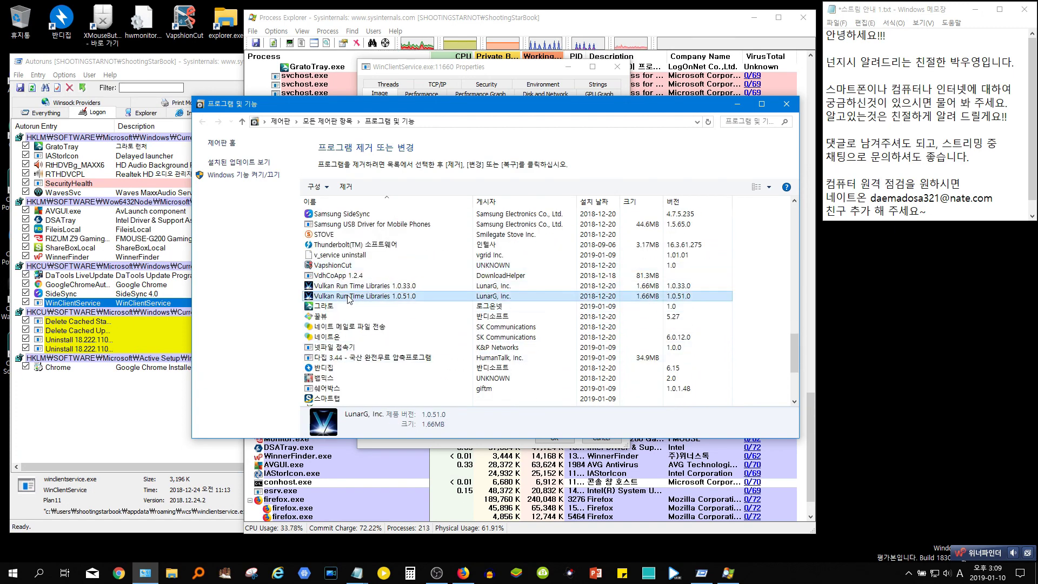
scroll(348, 298, "up", 8)
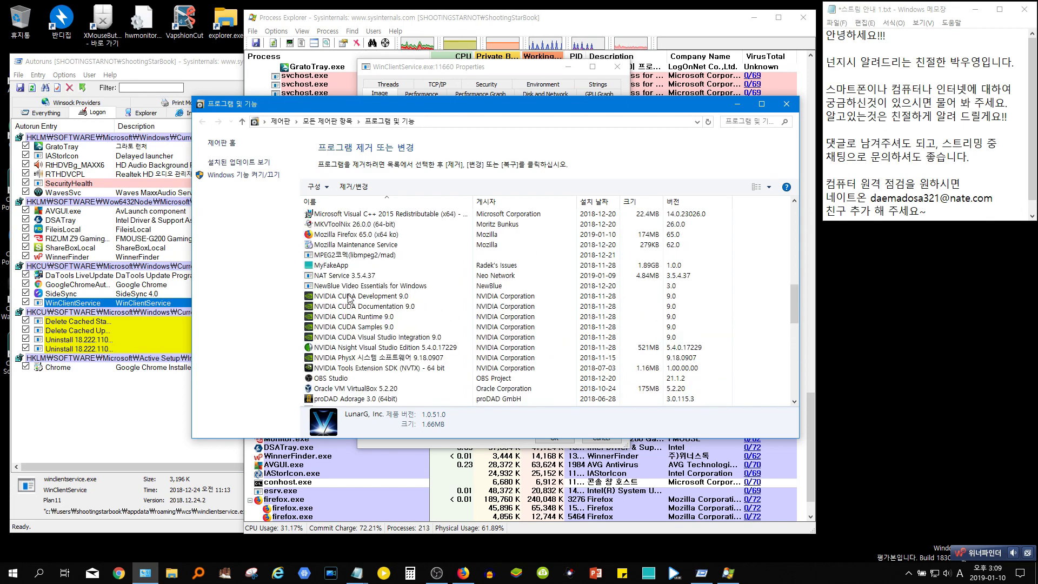
scroll(349, 298, "up", 2)
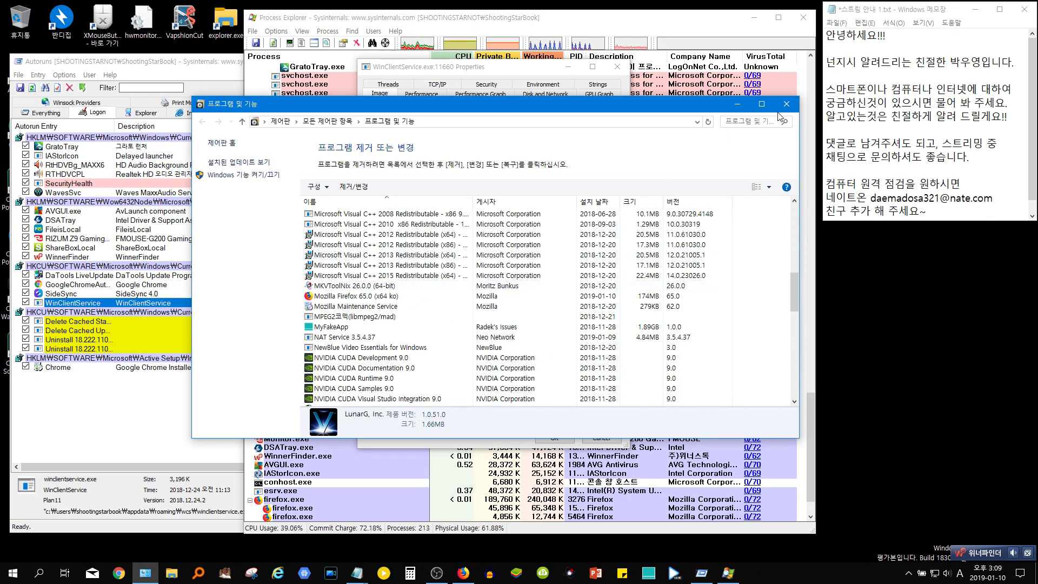
left_click(795, 110)
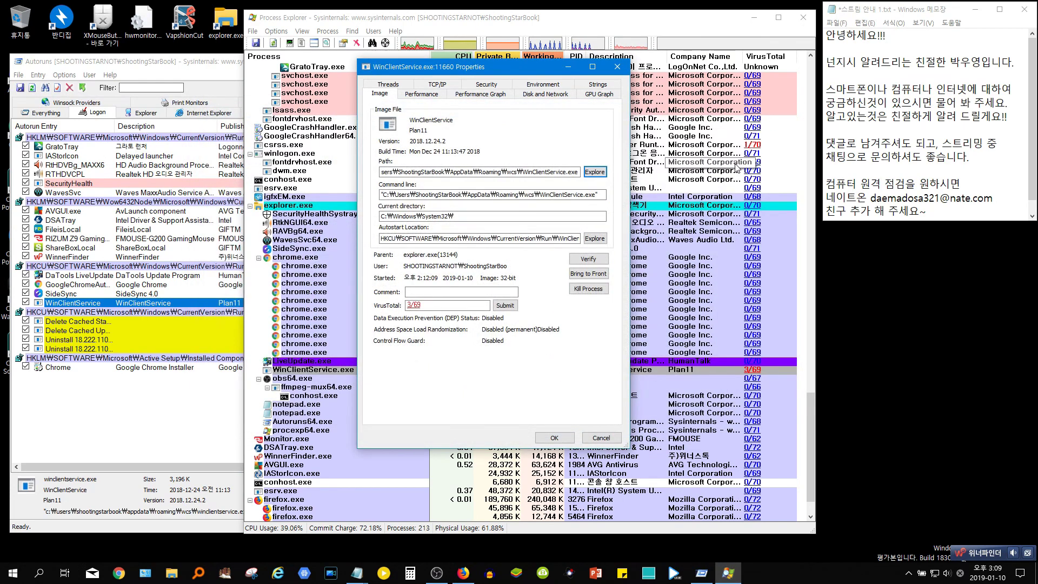
Close the properties of WinClientService.exe without changes and kill the WinClientService.exe process.
left_click(600, 438)
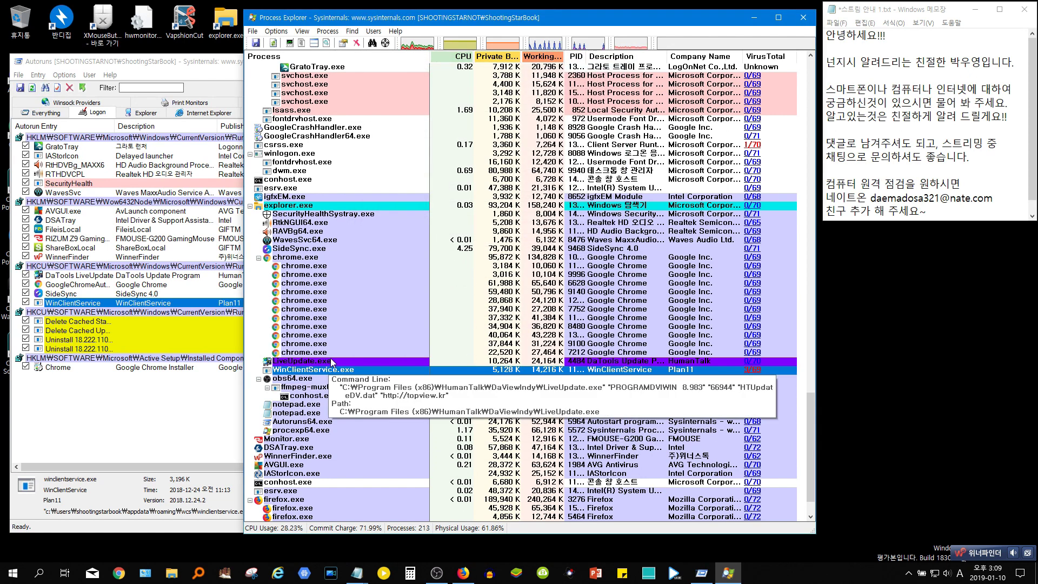
left_click(308, 378)
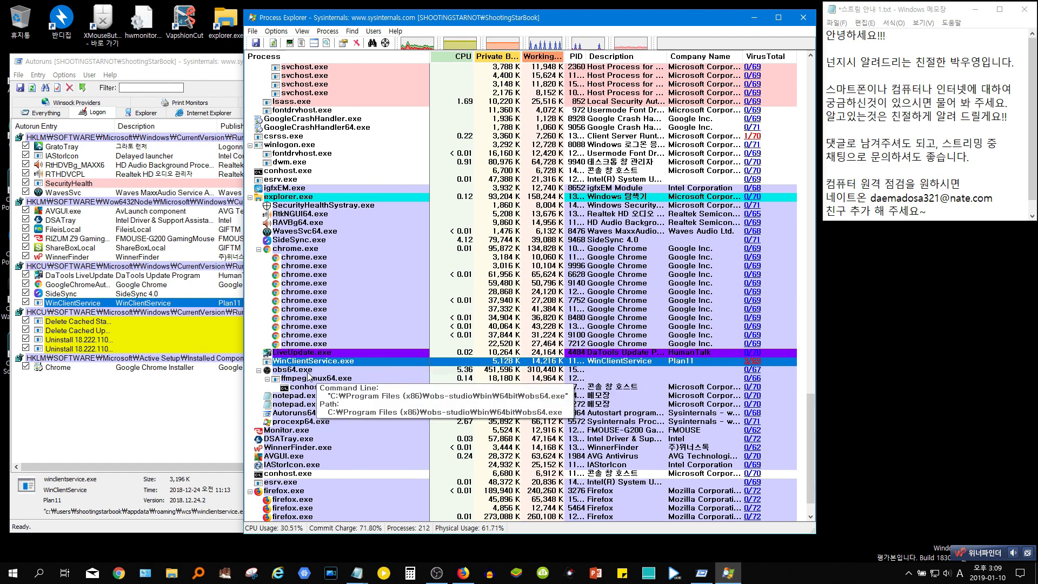
right_click(313, 365)
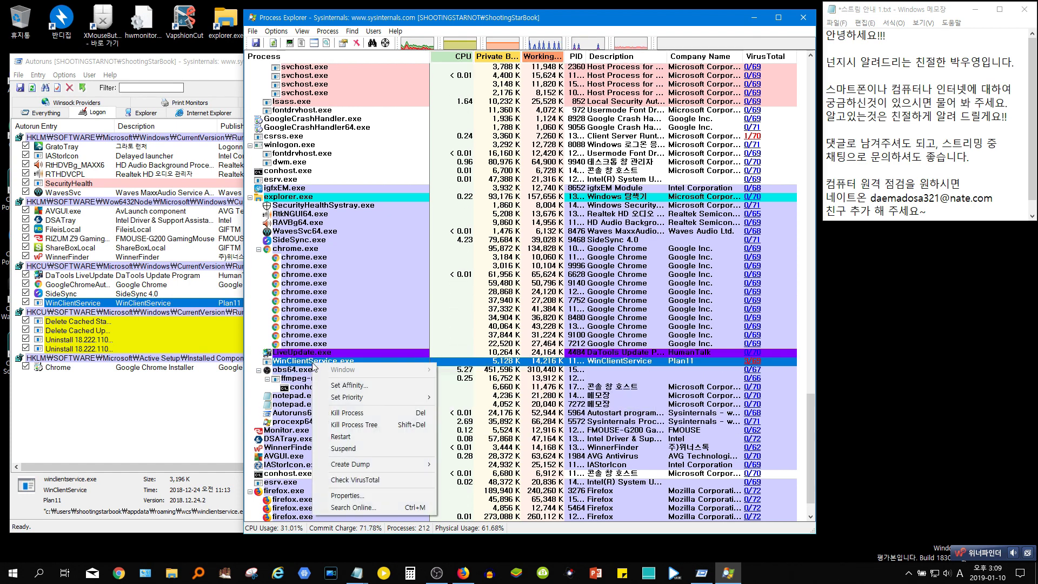
left_click(346, 413)
left_click(542, 322)
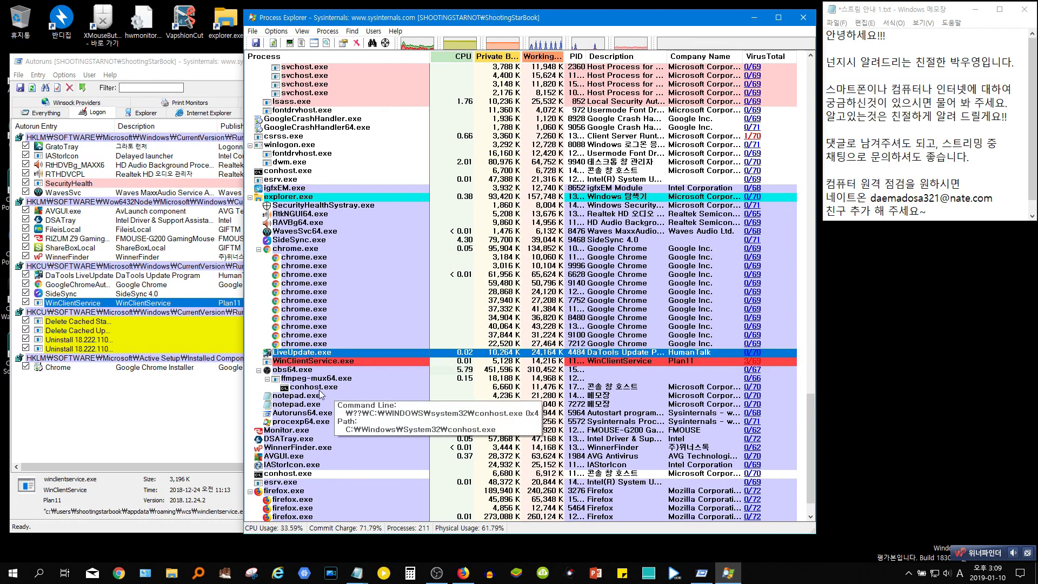
left_click(312, 371)
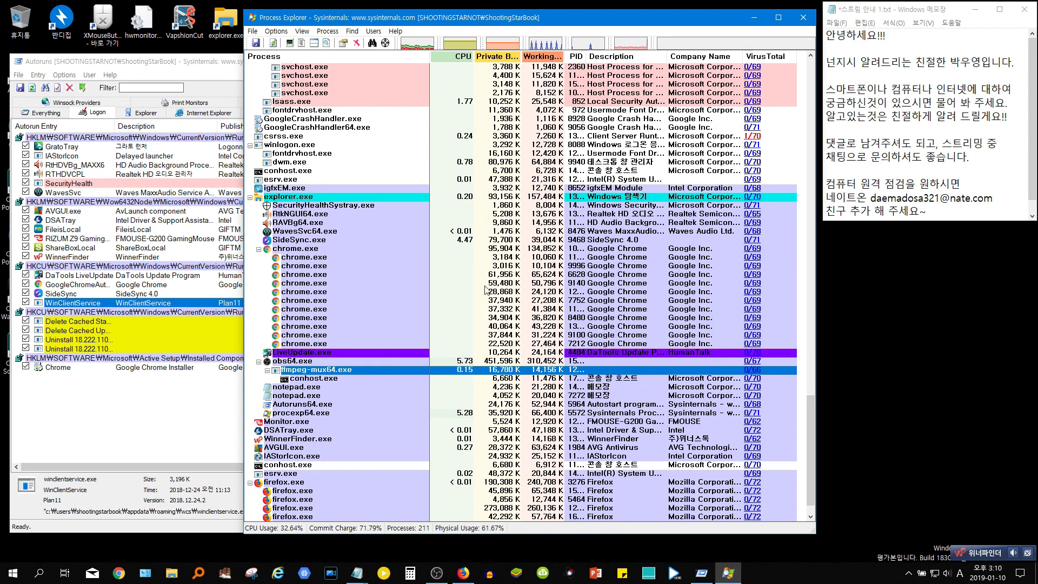
left_click(455, 250)
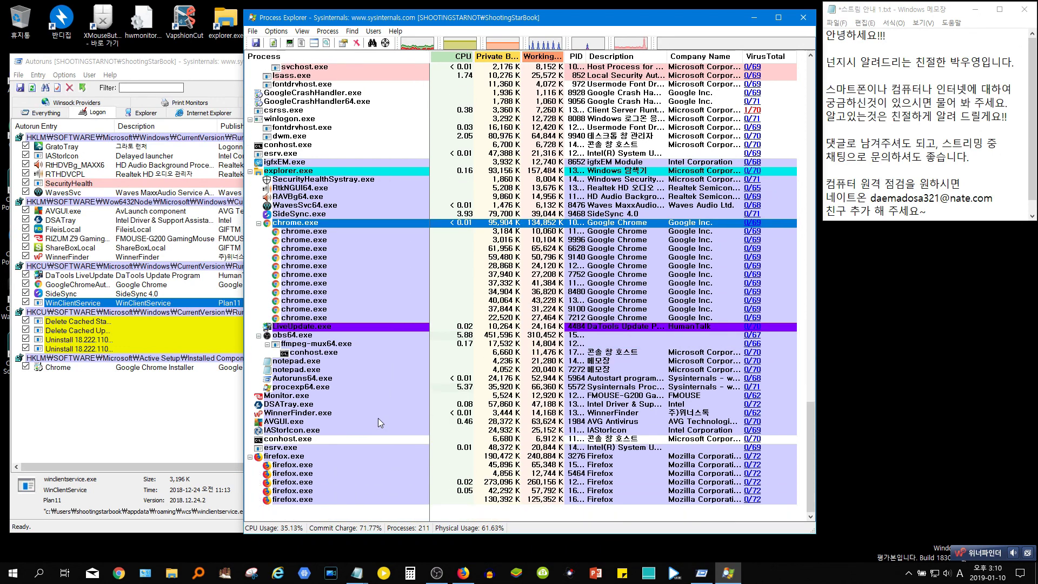
Switch to Autoruns and disable the WinClientService logon entry.
left_click(152, 394)
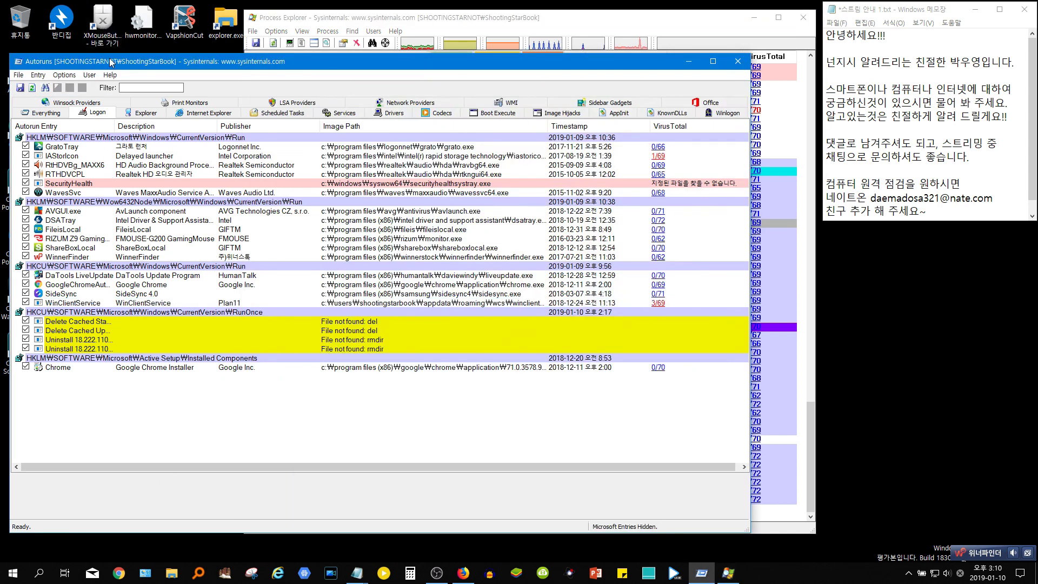
right_click(265, 304)
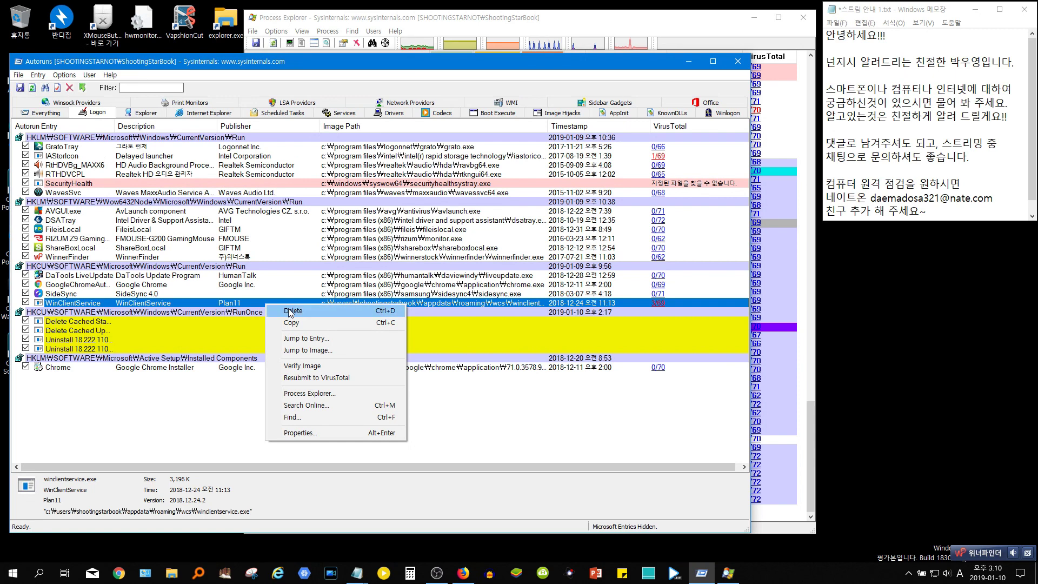
left_click(161, 372)
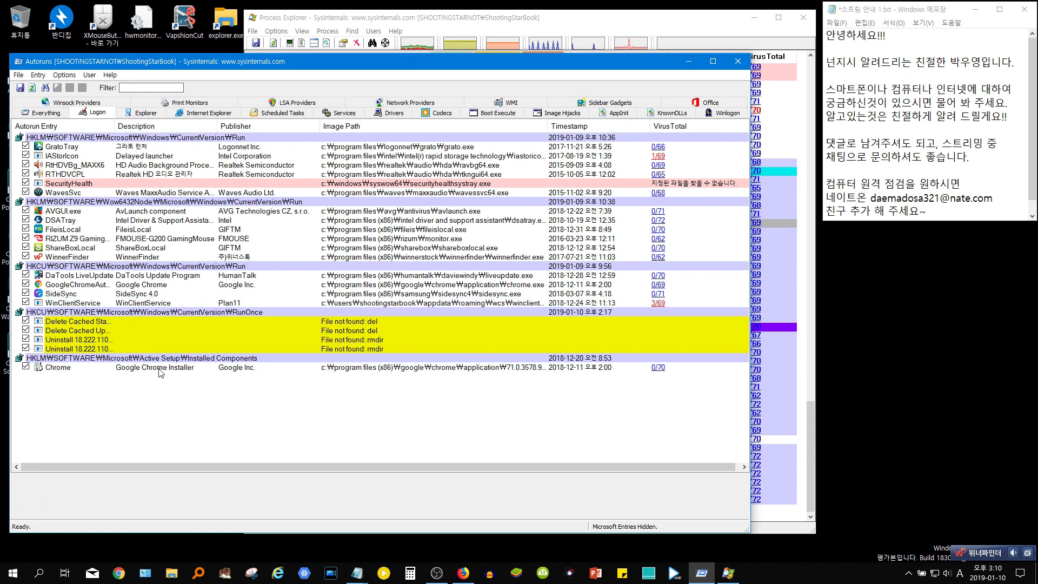
left_click(161, 304)
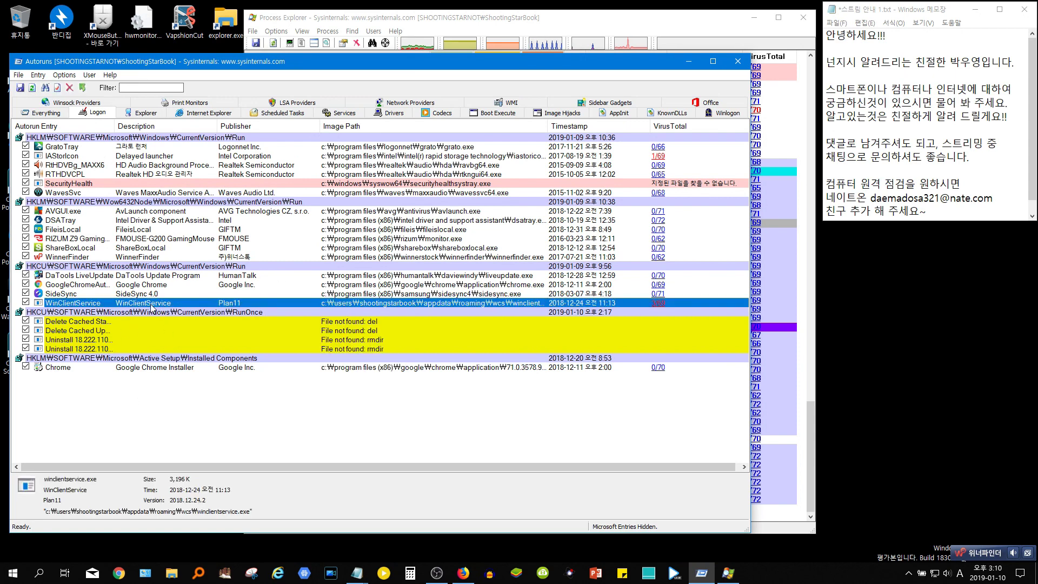
left_click(25, 303)
key("Up")
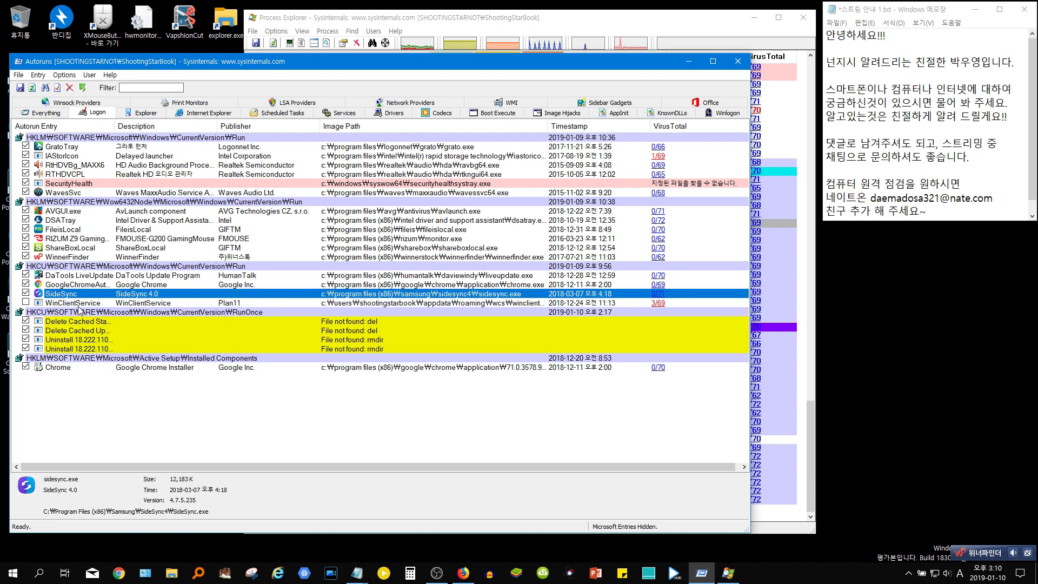
Delete the WinClientService entry from the HKCU Run group, confirming the deletion.
left_click(80, 304)
right_click(80, 303)
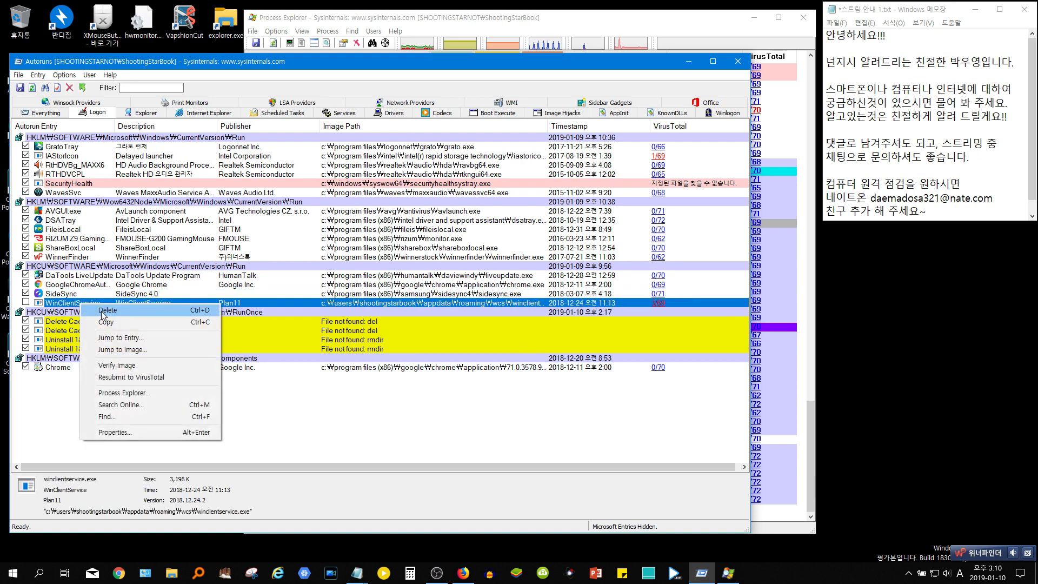
left_click(137, 313)
left_click(557, 324)
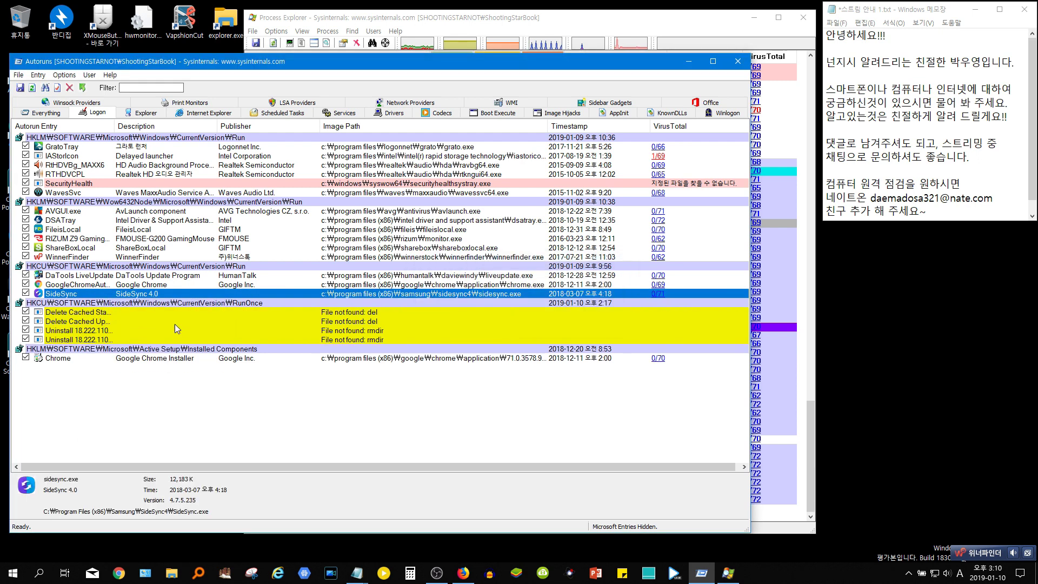
left_click(105, 388)
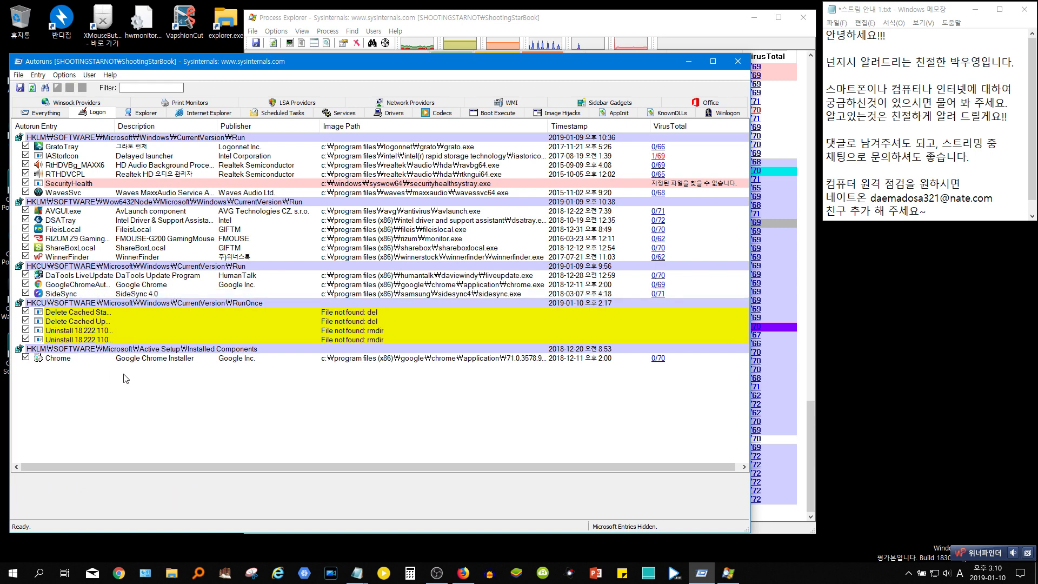
Refresh the logon entries and check the HKCU Run group for WinClientService.
key("F5")
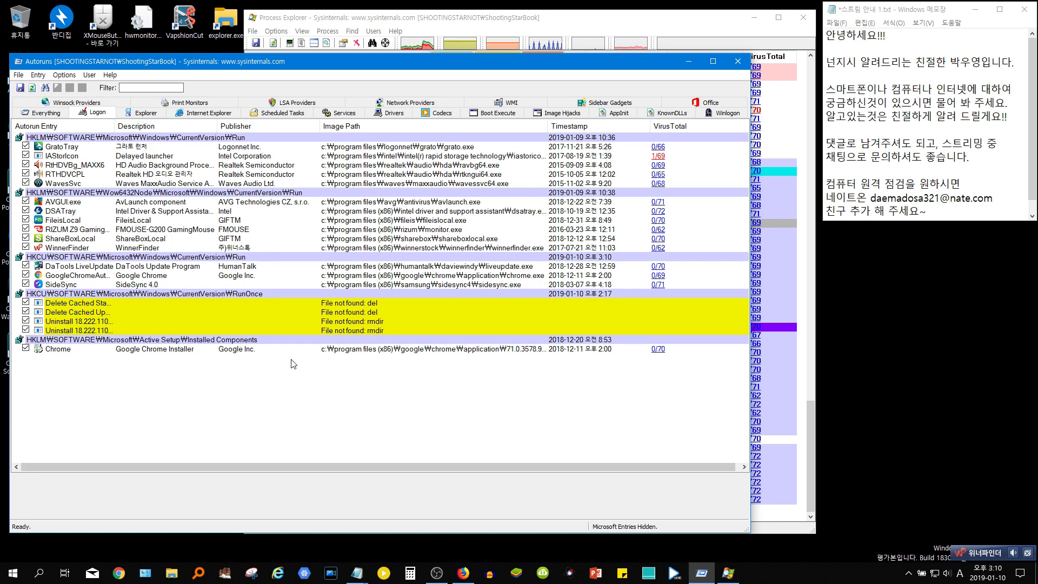
left_click(136, 285)
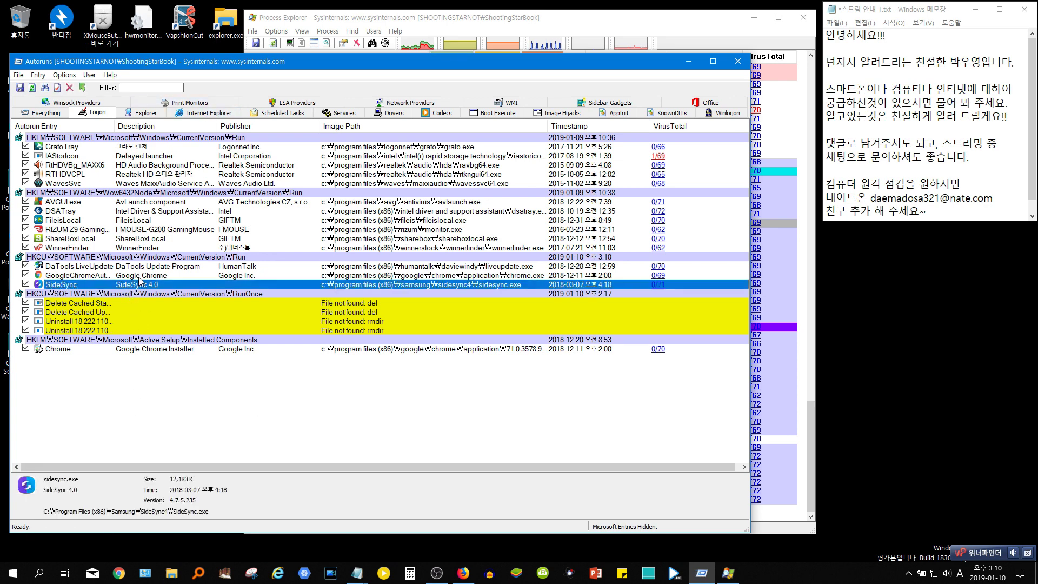
left_click(145, 276)
left_click(146, 284)
left_click(150, 276)
key("Down")
key("Right")
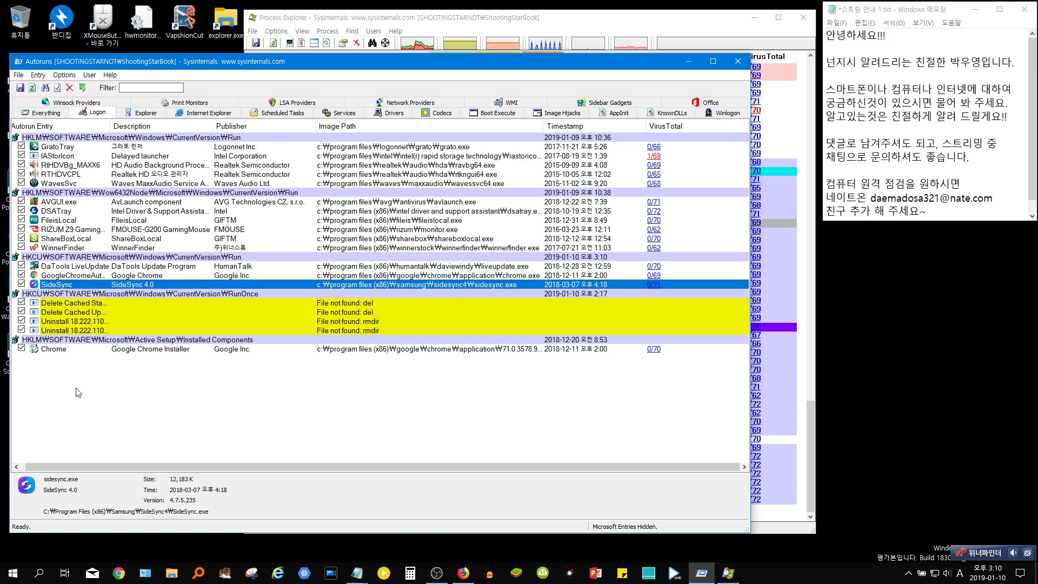
left_click(104, 387)
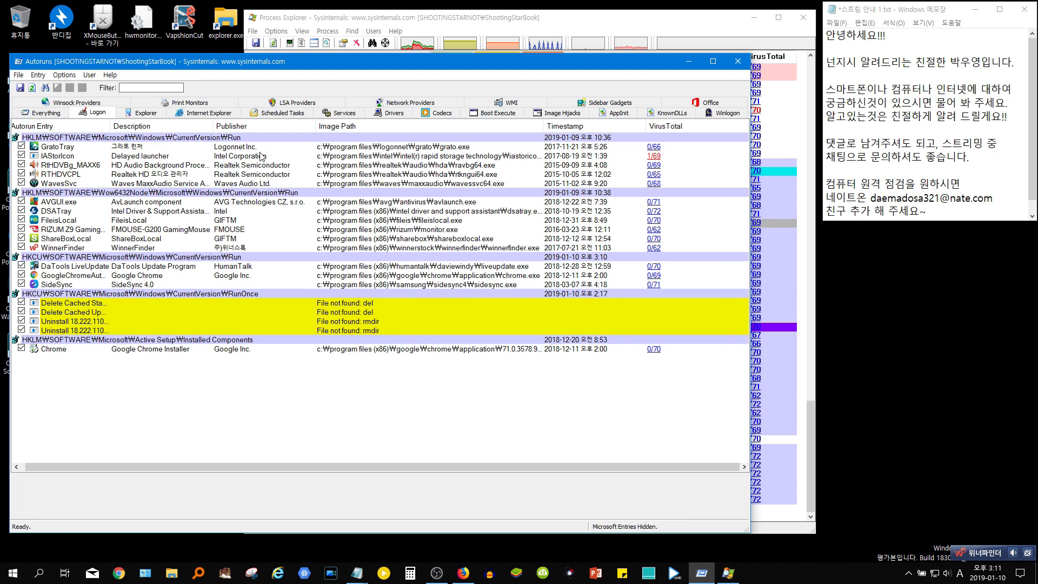
Select the STRunS SmartTab entry among the Autoruns services and find its smarttabsvc.exe process in Process Explorer.
left_click(341, 112)
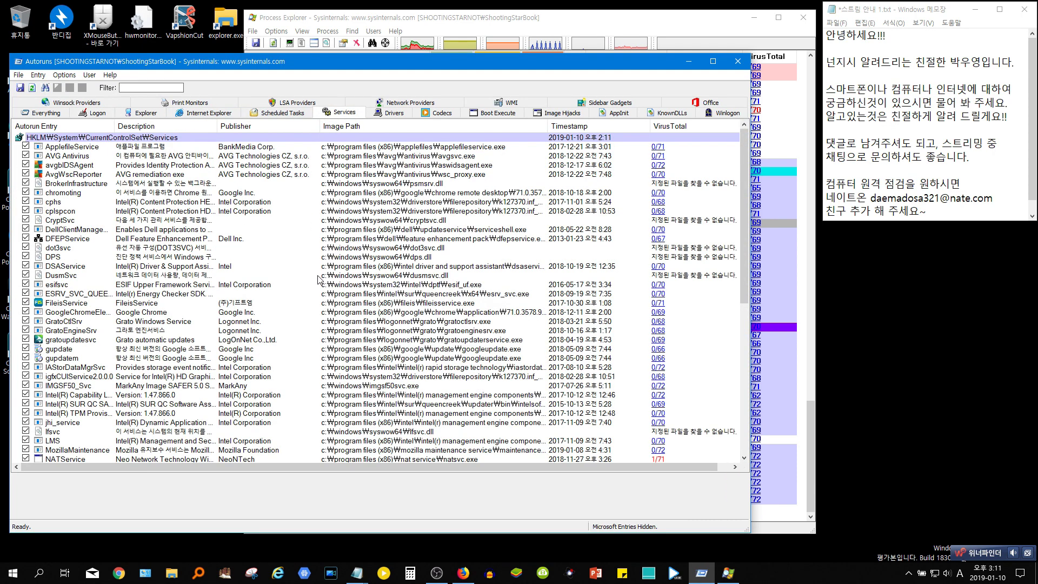
scroll(294, 318, "down", 1)
scroll(295, 318, "down", 7)
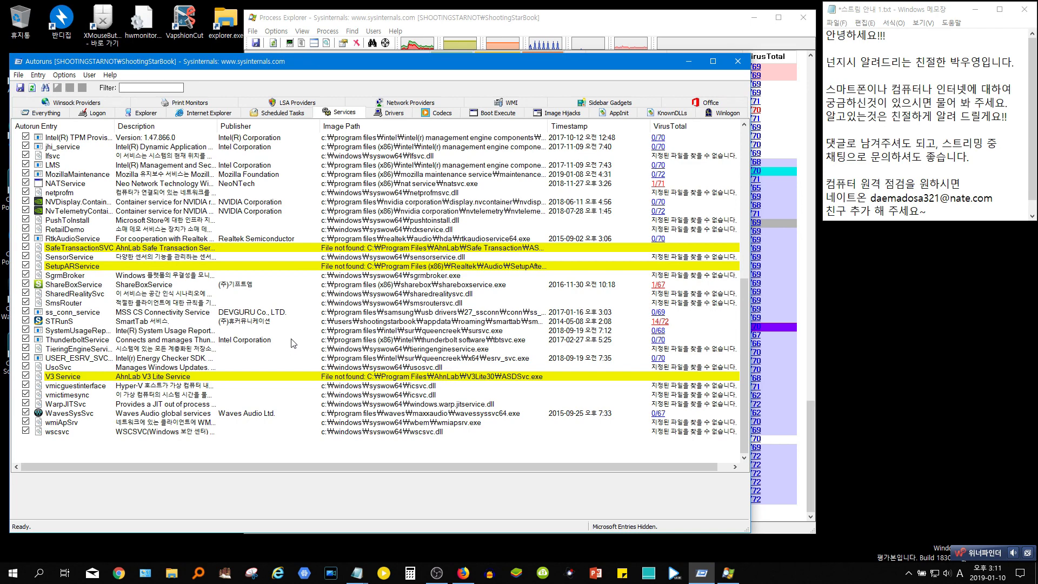
left_click(290, 333)
left_click(290, 325)
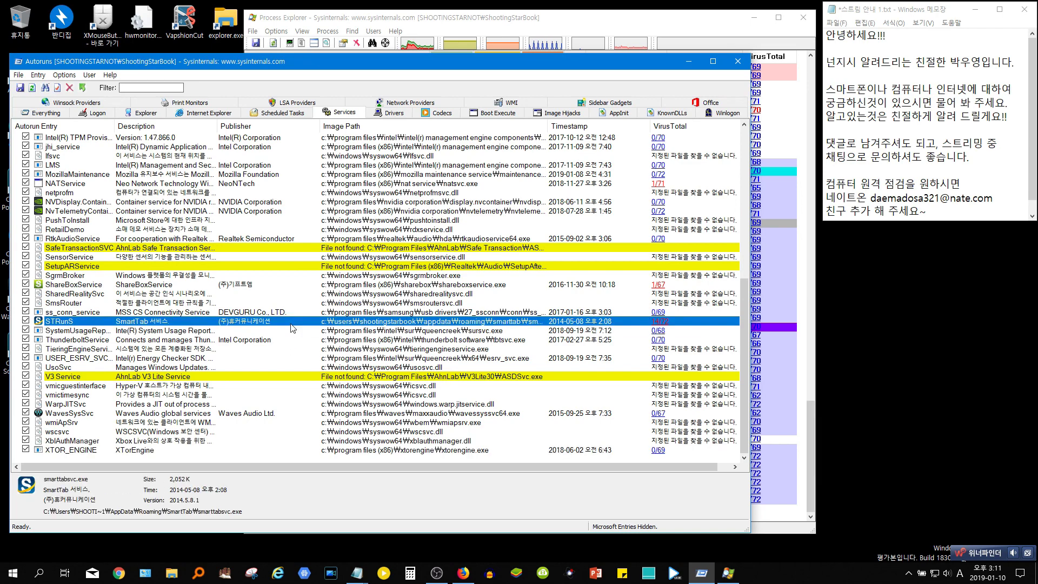
left_click_drag(811, 425, 836, 284)
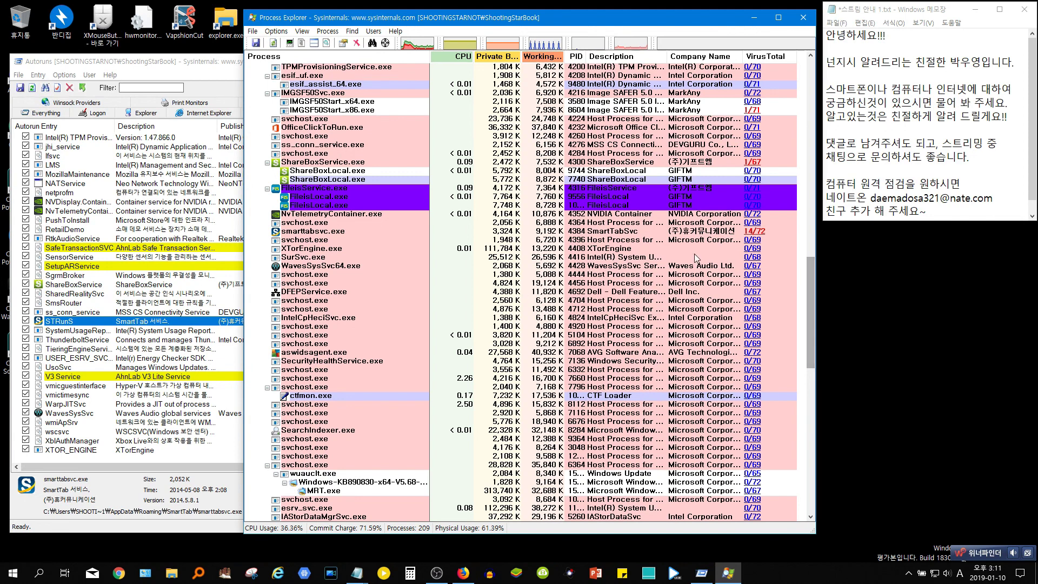
left_click(676, 233)
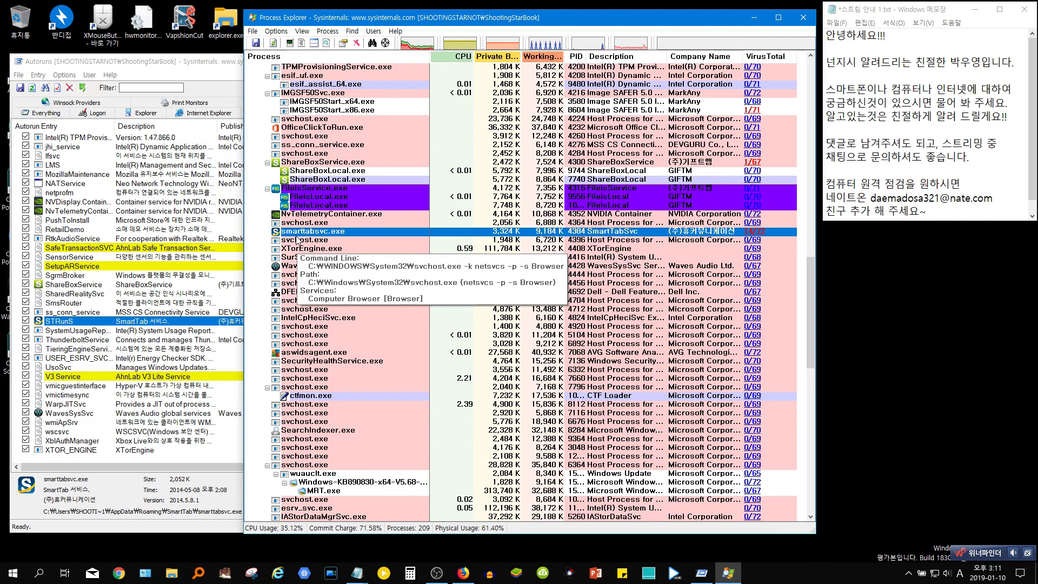
Return to Autoruns and open the folder that holds the STRunS service's image file.
left_click(185, 65)
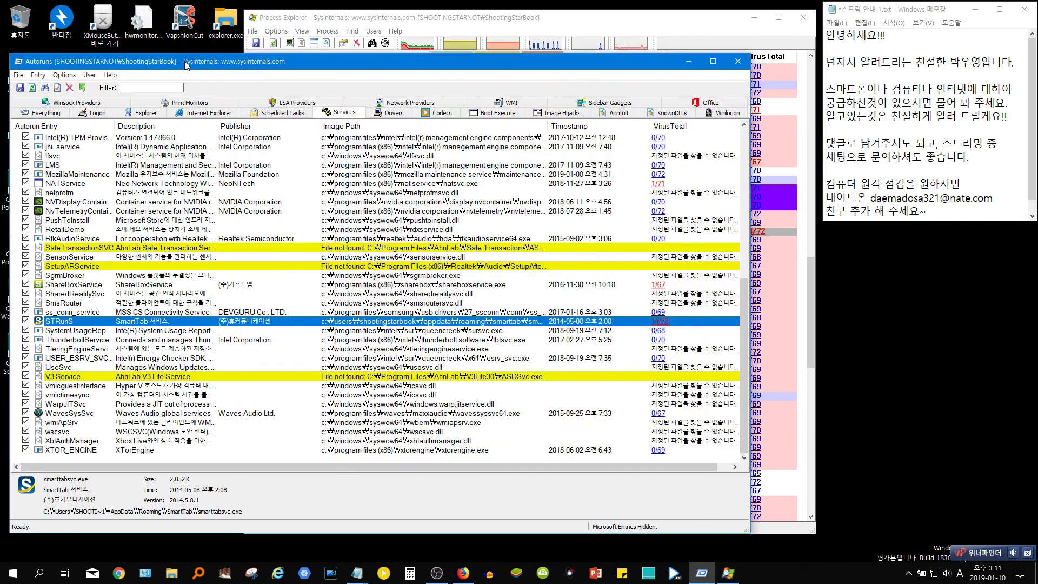
right_click(183, 326)
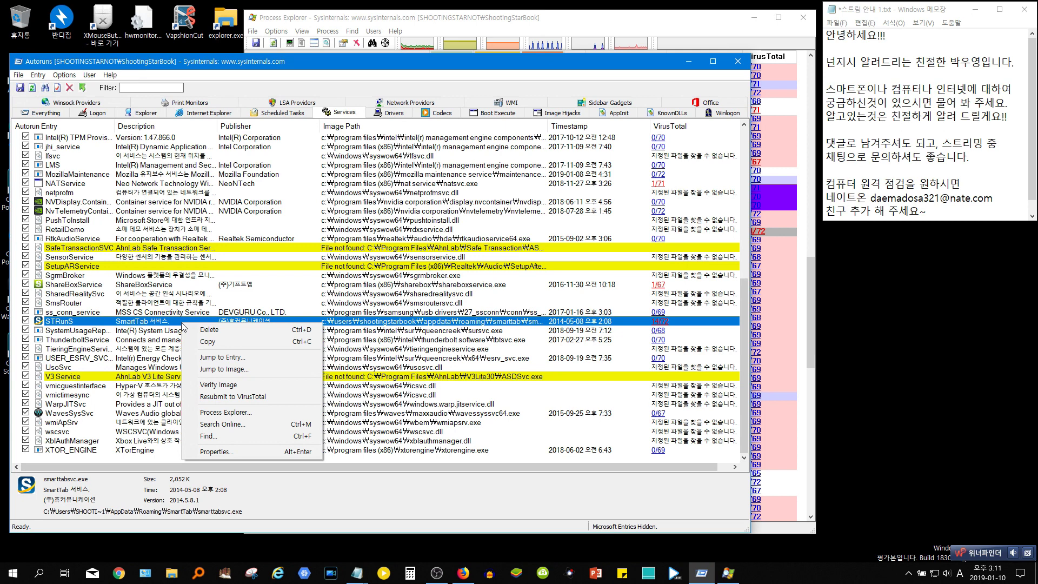
left_click(237, 370)
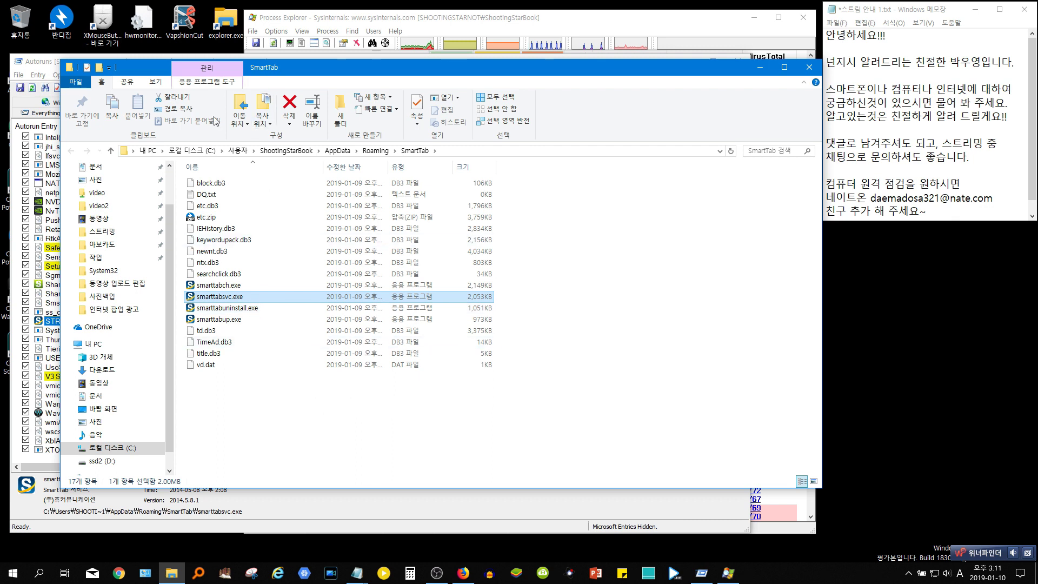
Uninstall SmartTab with smarttabuninstall.exe from its folder, confirming the removal and dismissing the message and error dialogs.
left_click(236, 310)
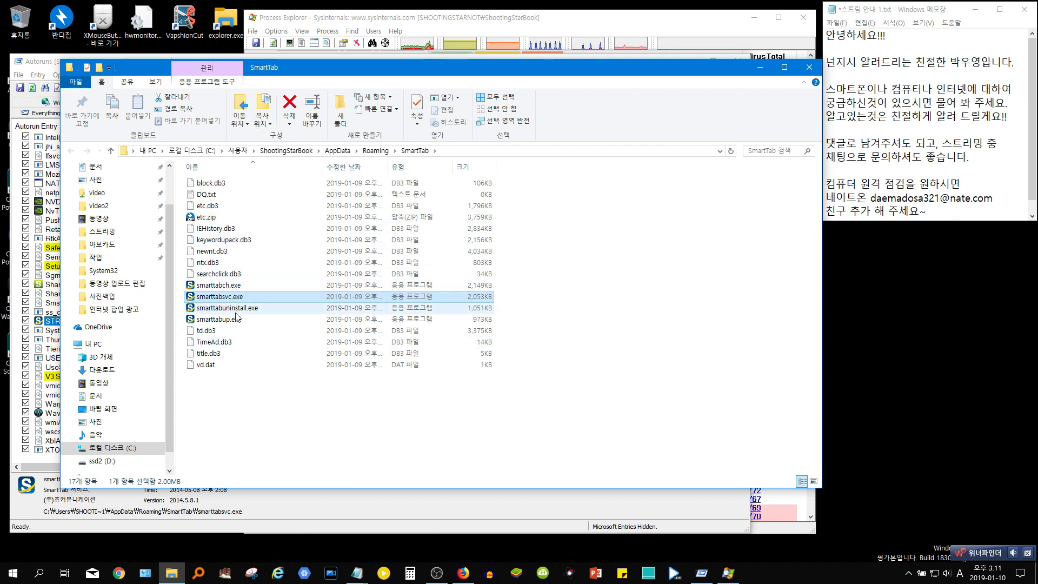
double_click(267, 311)
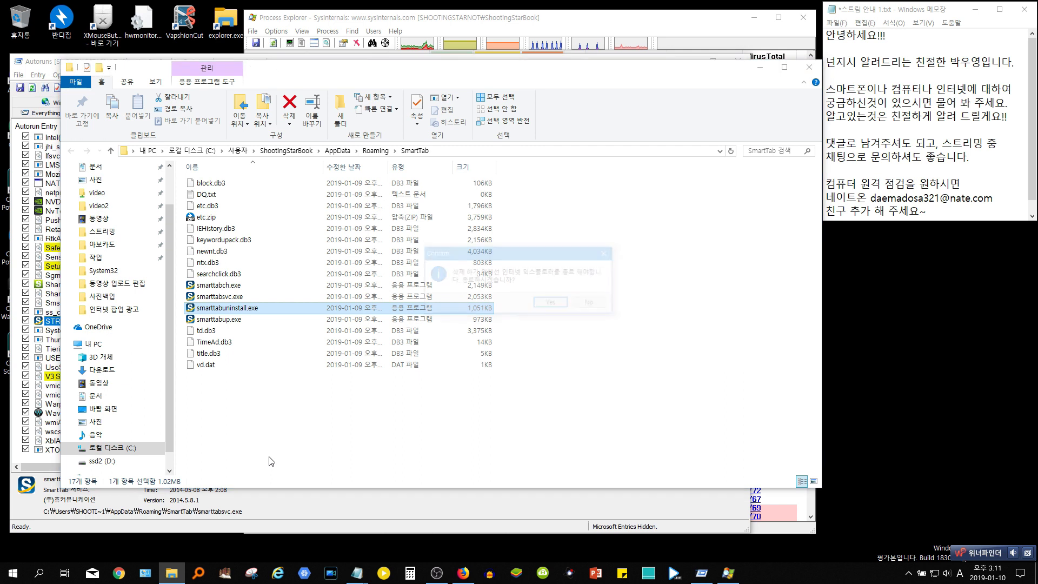
left_click(542, 305)
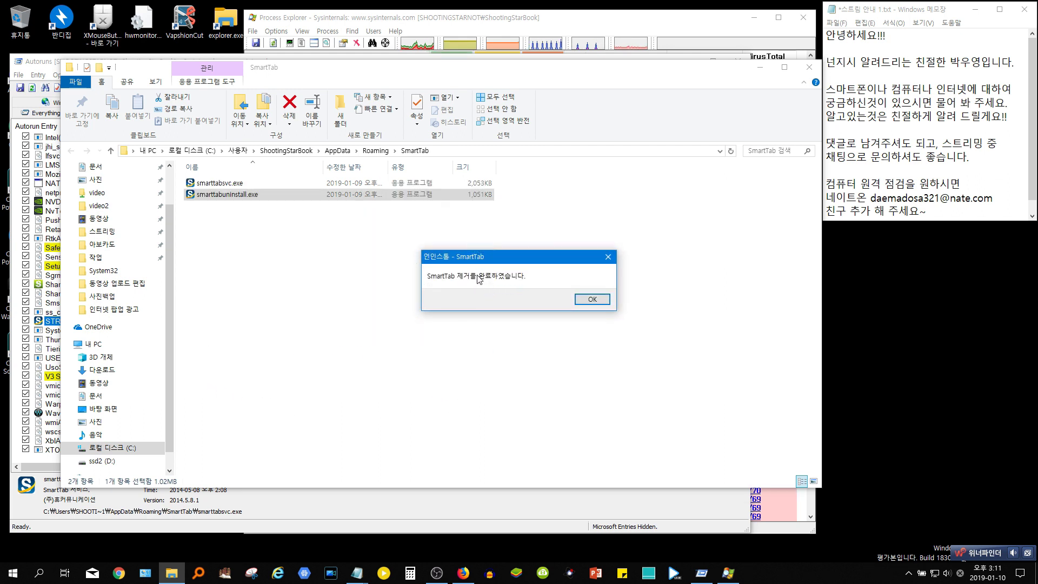
left_click(592, 299)
left_click(361, 263)
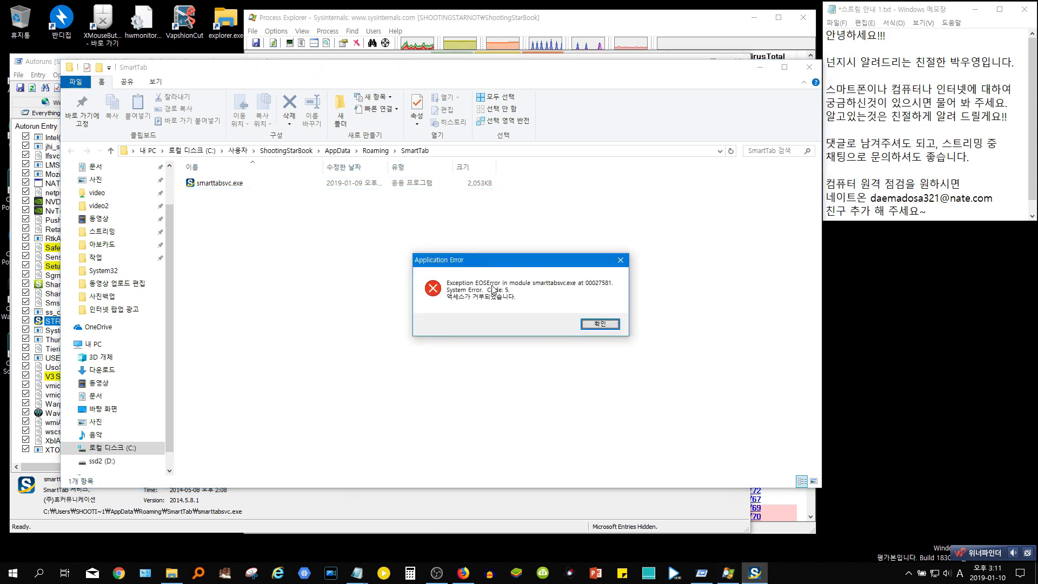
left_click_drag(461, 264, 440, 246)
left_click(575, 303)
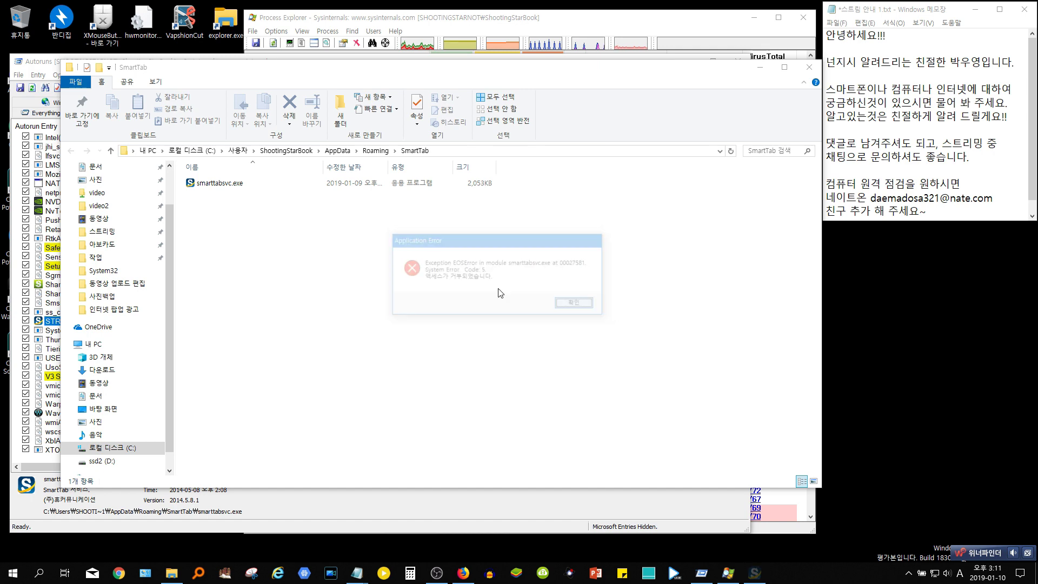
Check the parent Roaming folder for the SmartTab folder and close the File Explorer window.
left_click(376, 151)
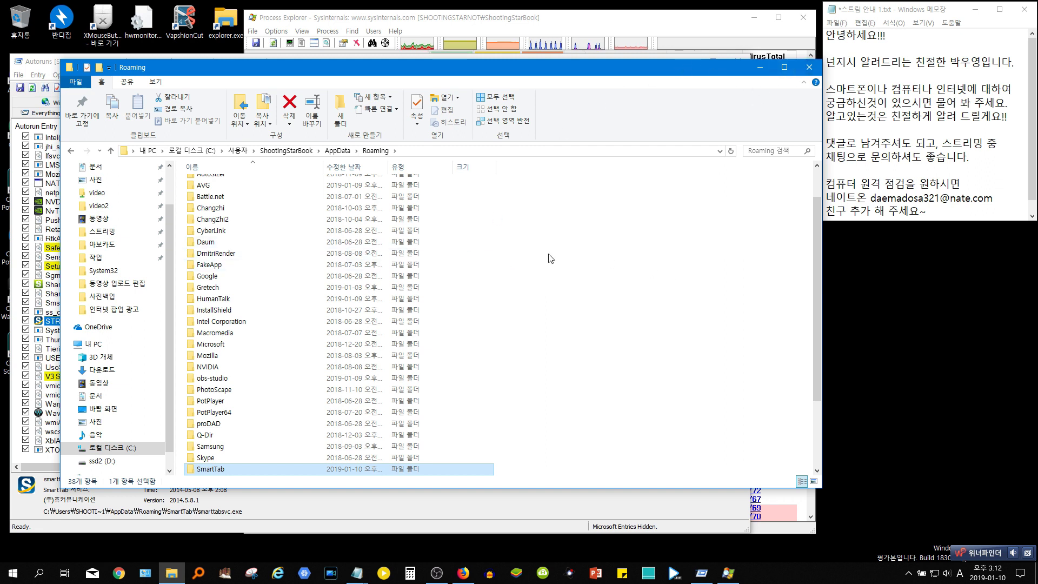
left_click(808, 67)
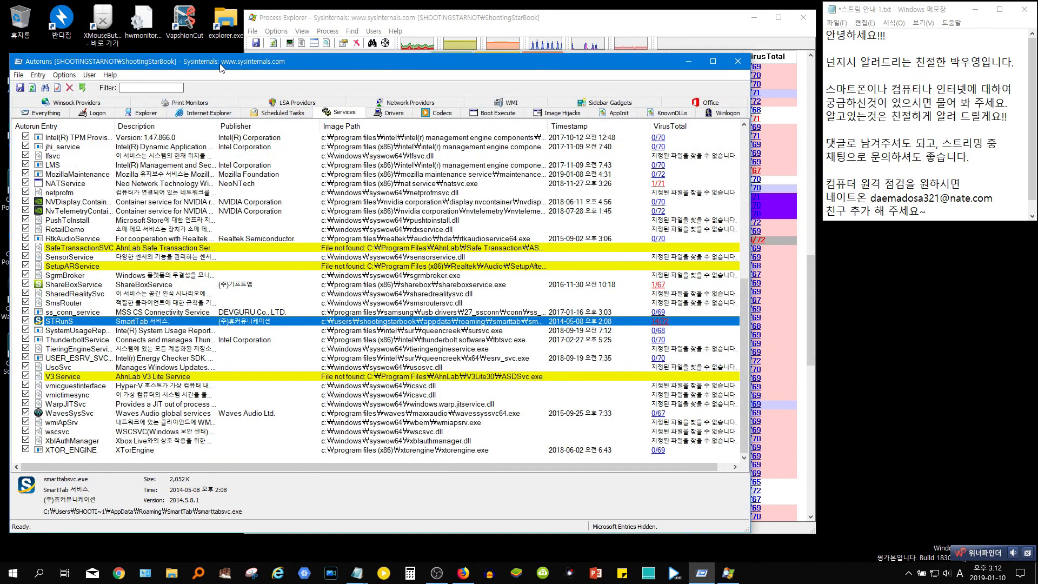
Refresh the Autoruns services and look through the list for the STRunS SmartTab entry.
left_click(172, 330)
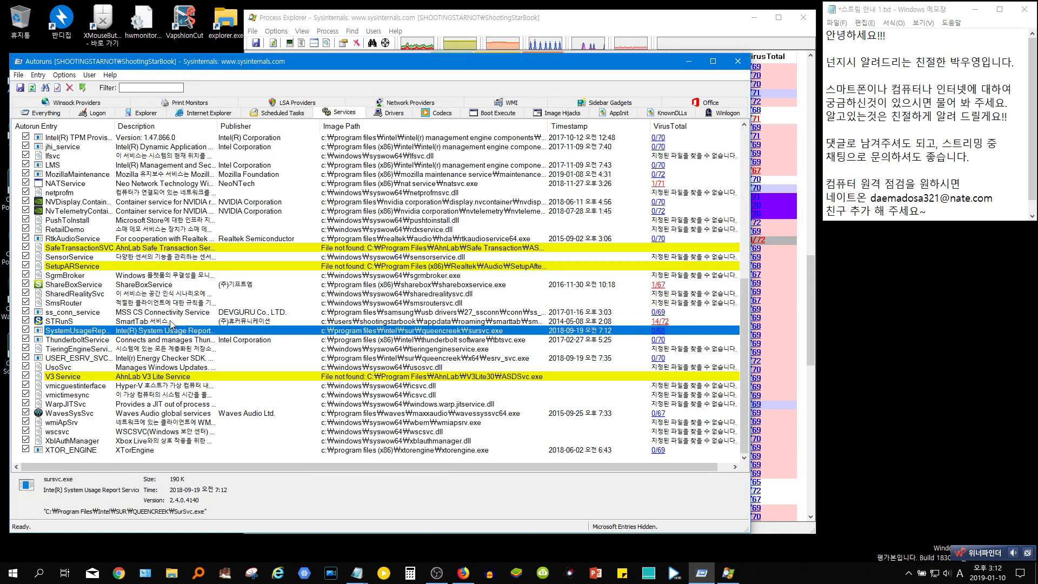
left_click(176, 321)
key("F5")
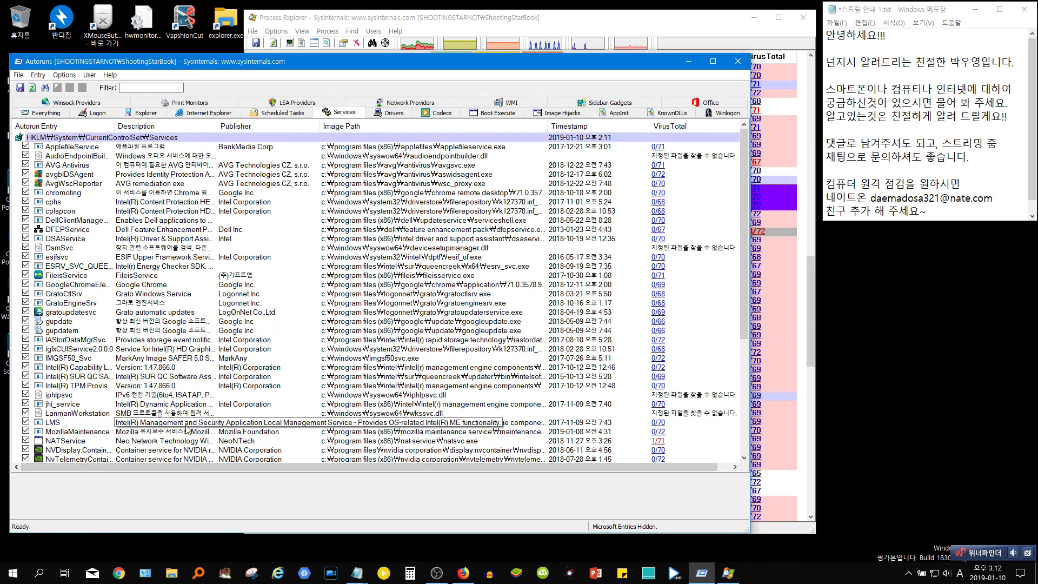
left_click(226, 361)
scroll(622, 346, "down", 4)
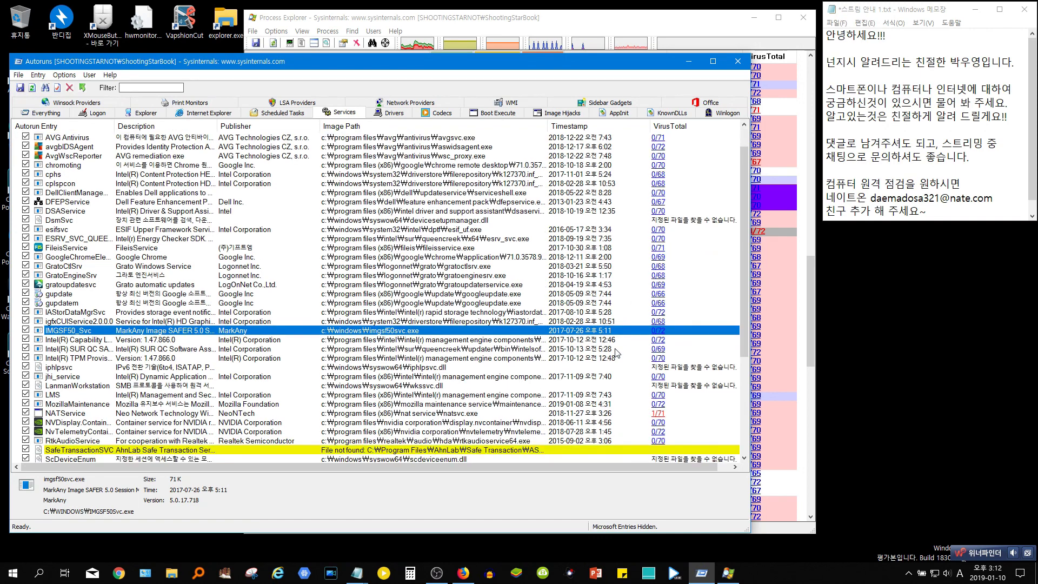
scroll(571, 397, "down", 2)
left_click(306, 360)
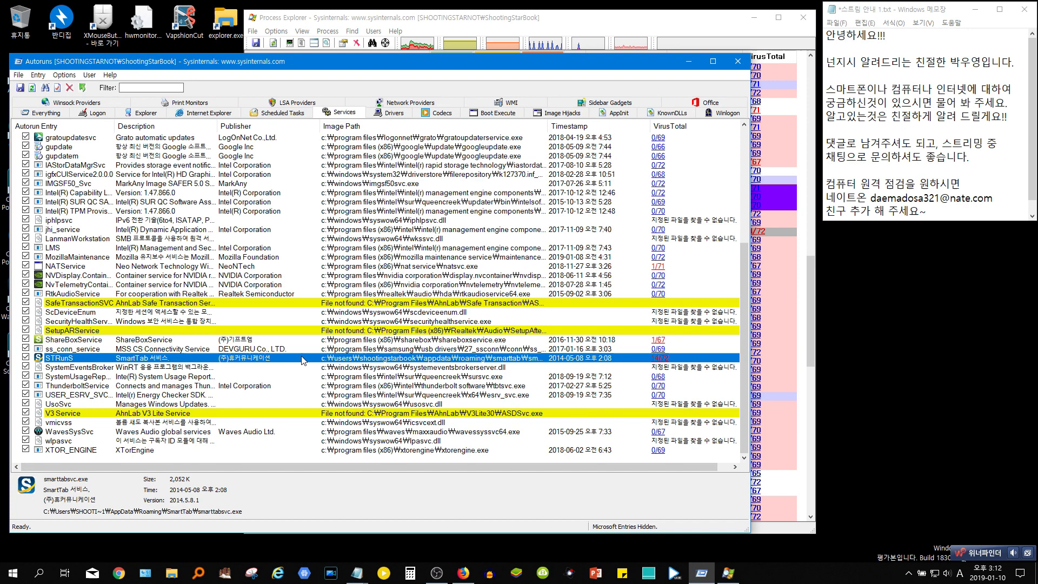
Switch to Process Explorer, select the smarttabsvc.exe process and open the Start menu.
key("ctrl+p")
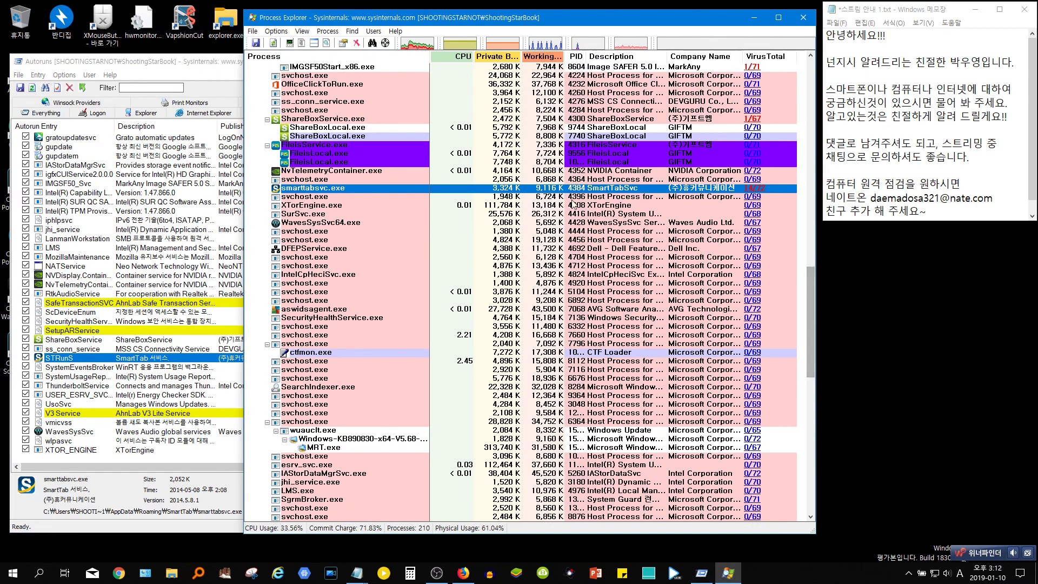
key("Down")
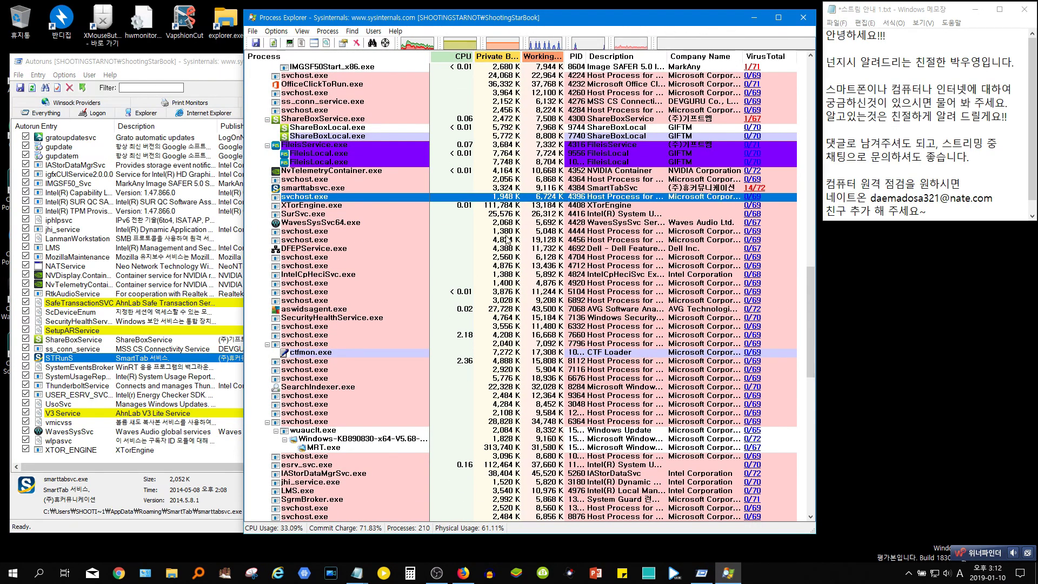
left_click(337, 188)
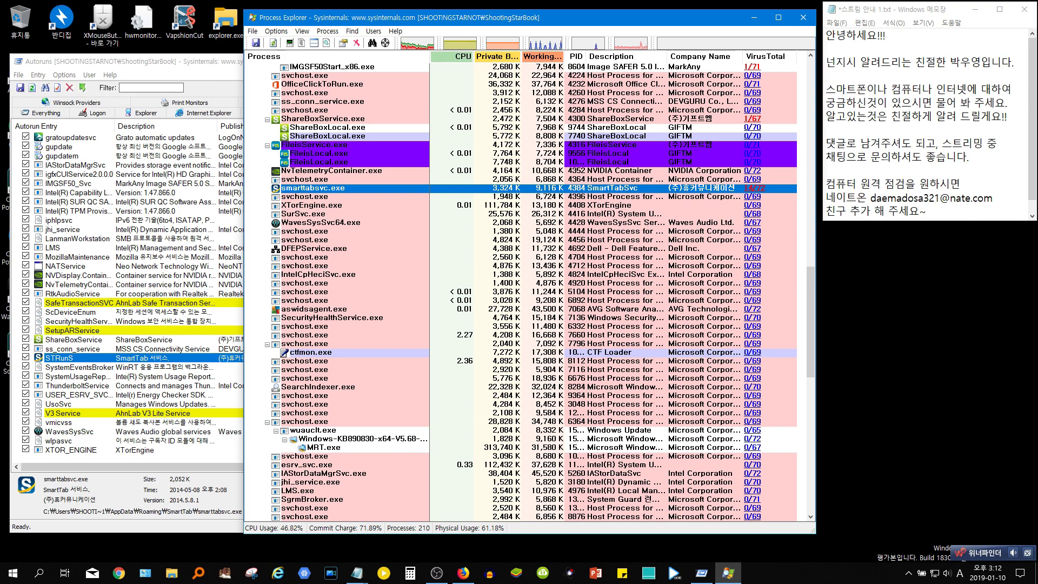
left_click(14, 572)
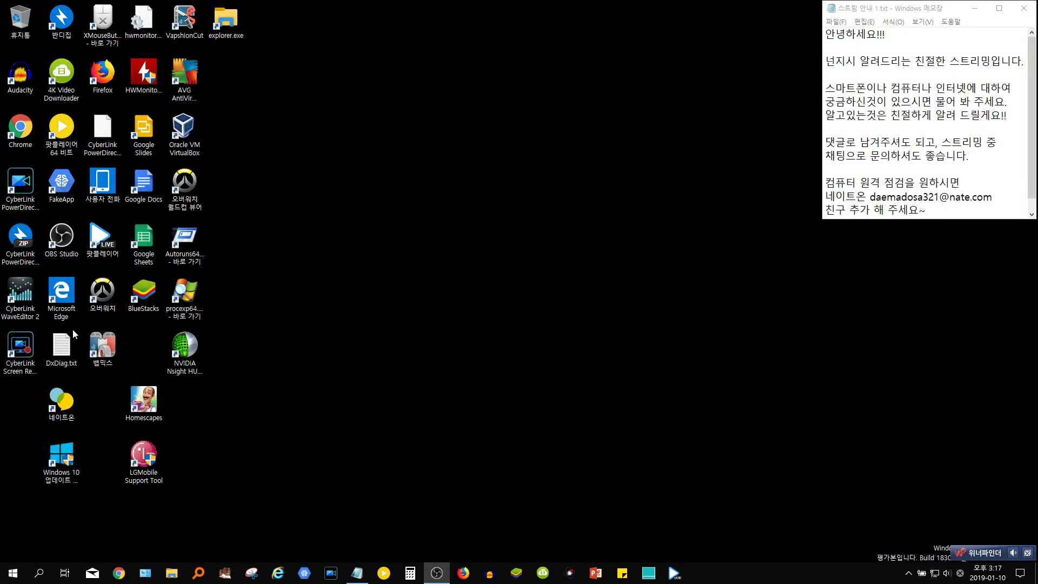
Run Autoruns64 as administrator from its desktop shortcut and allow the requested changes so Autoruns and Process Explorer open.
left_click(261, 287)
left_click(190, 243)
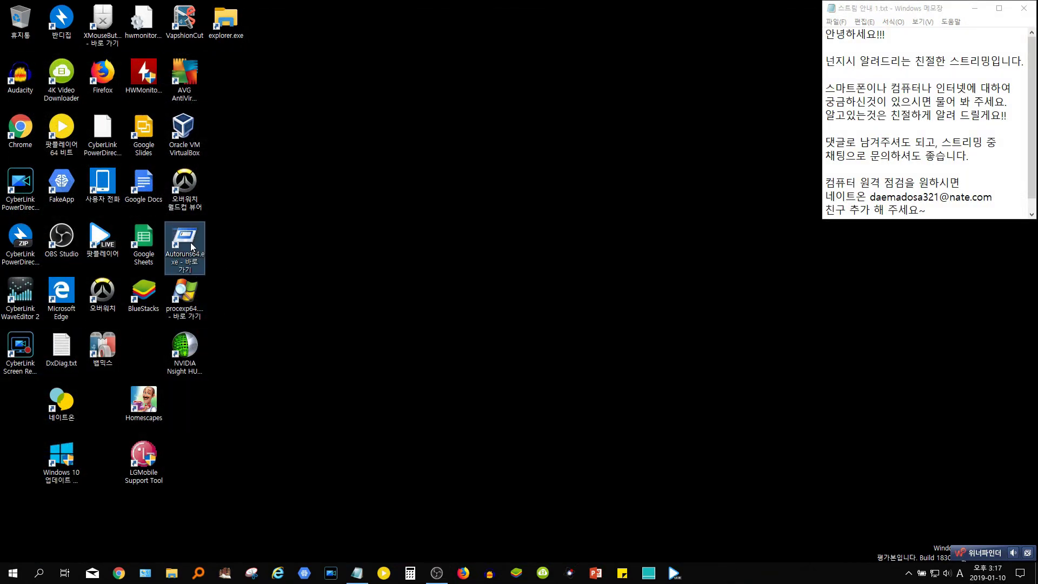
right_click(191, 242)
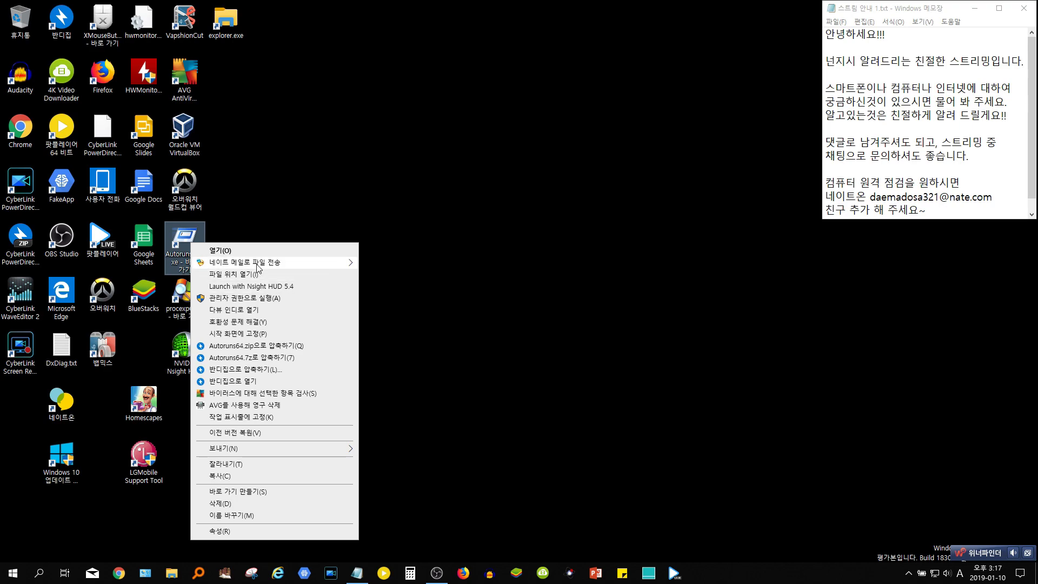
left_click(261, 297)
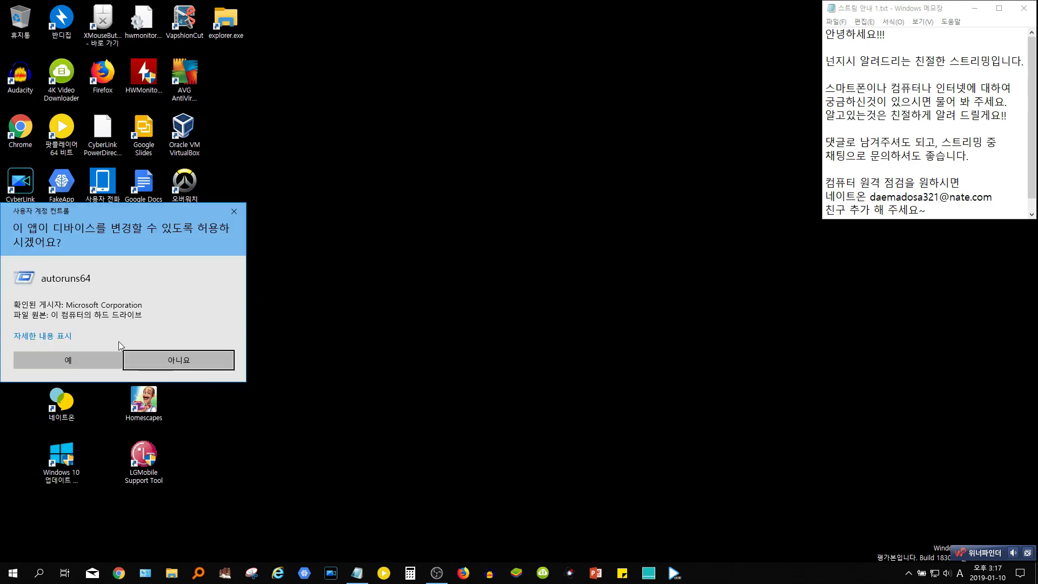
left_click(68, 359)
left_click(67, 359)
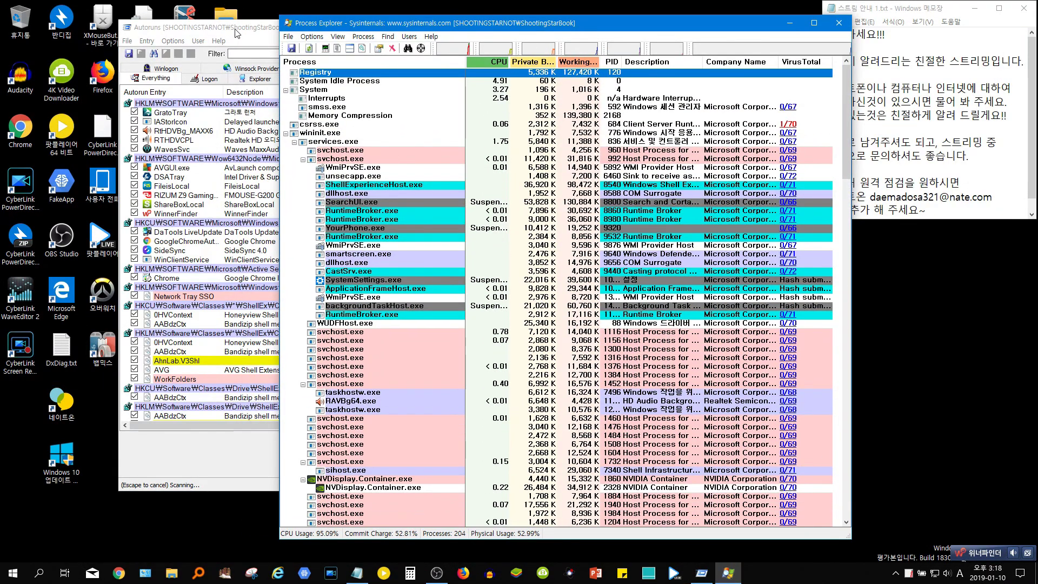
Bring Autoruns to the front, review its logon entries and select the WinClientService entry.
left_click(246, 63)
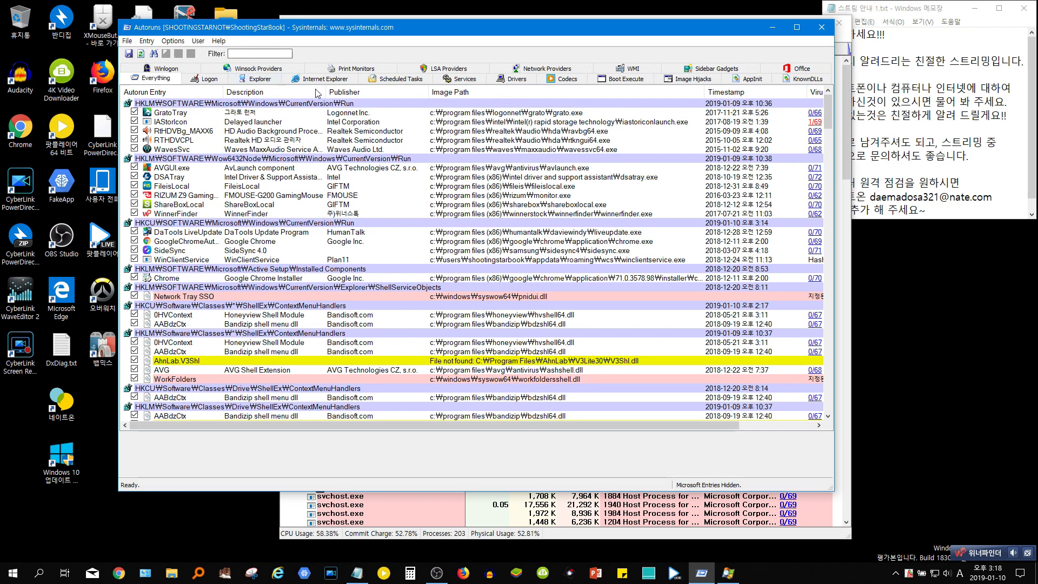
left_click(204, 79)
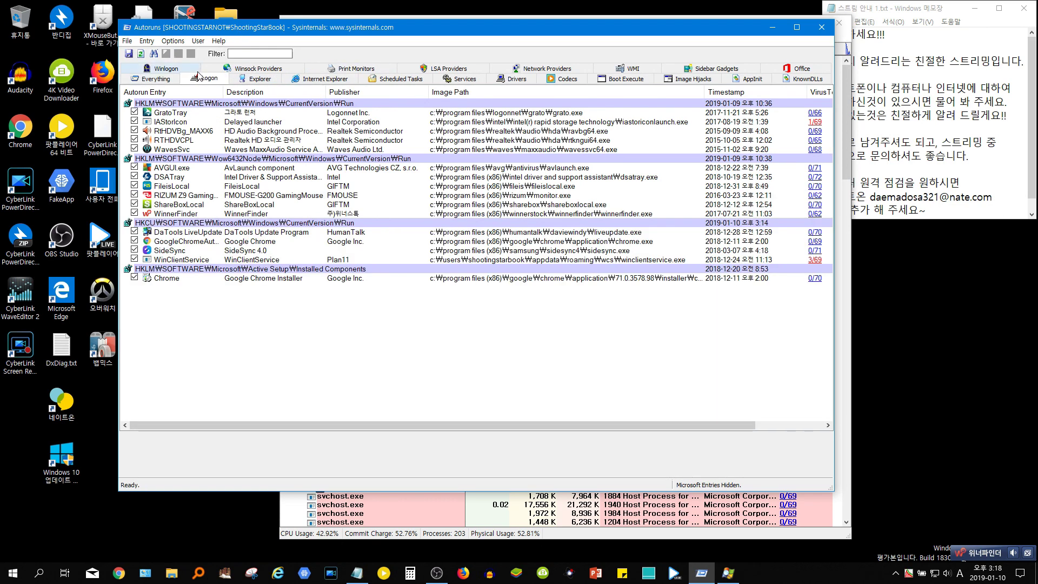
left_click(370, 258)
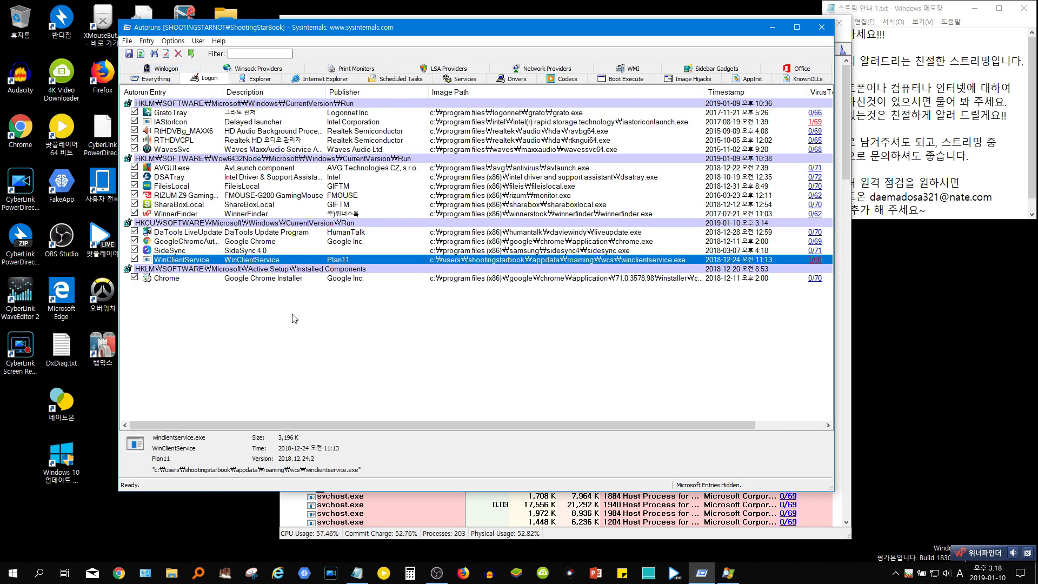
left_click_drag(325, 423, 261, 422)
Review the Explorer, Internet Explorer and scheduled task entries in Autoruns.
left_click(246, 79)
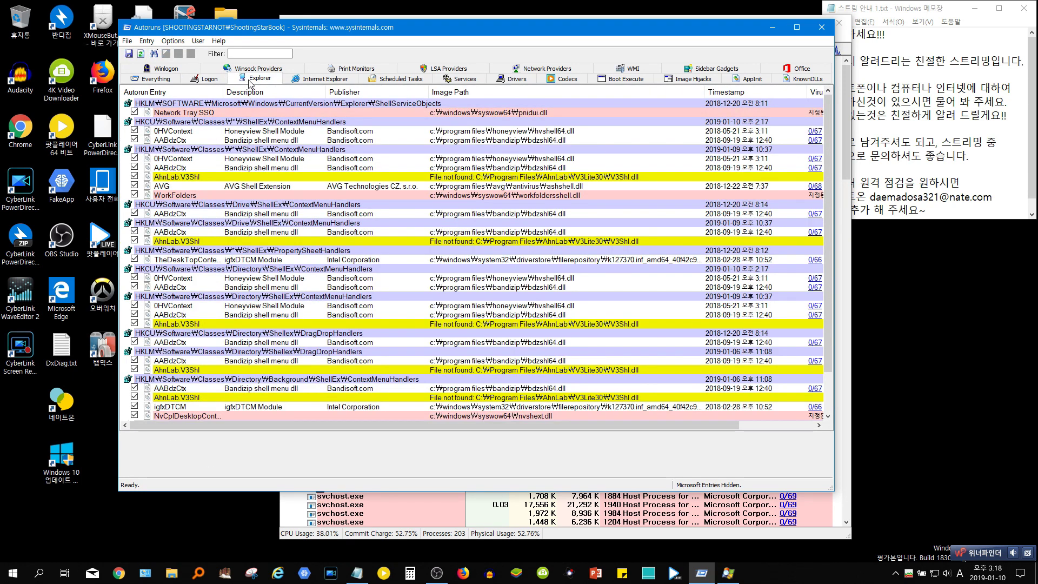
left_click(305, 79)
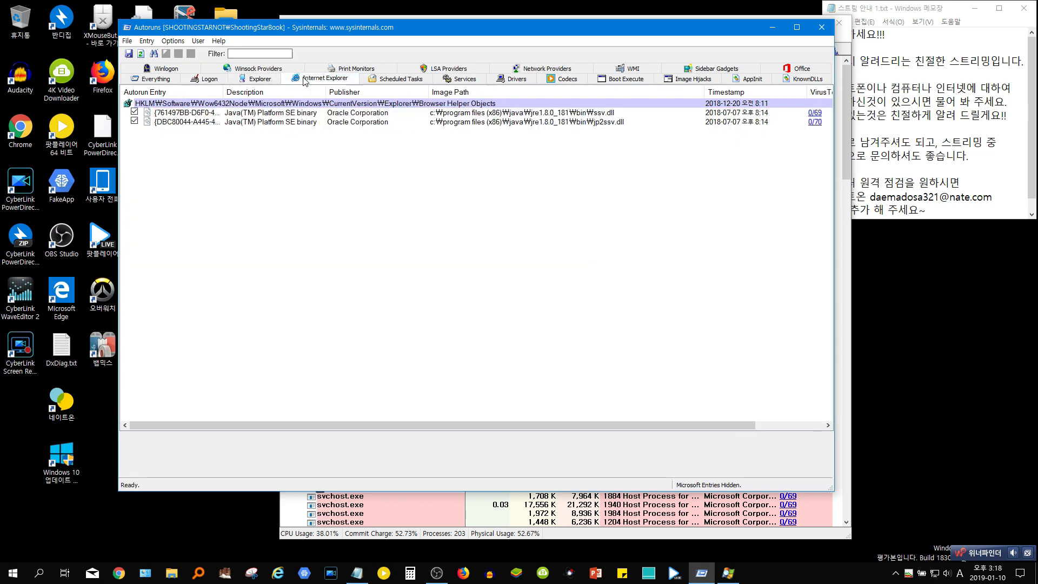
left_click(361, 79)
scroll(563, 411, "down", 1)
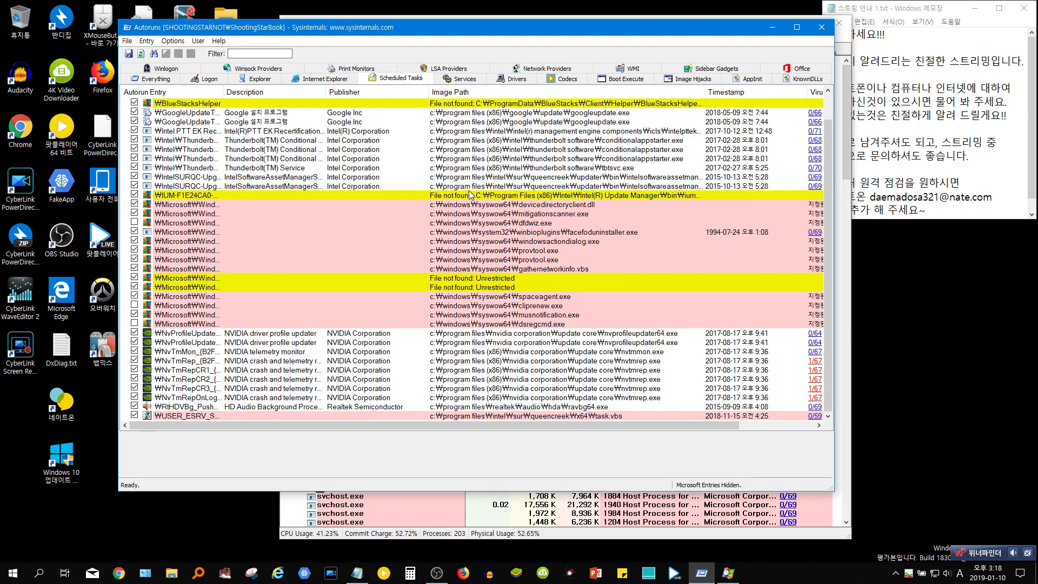
Show the Autoruns services, widen the window to fit the VirusTotal column and select the STRunS SmartTab service.
left_click(446, 79)
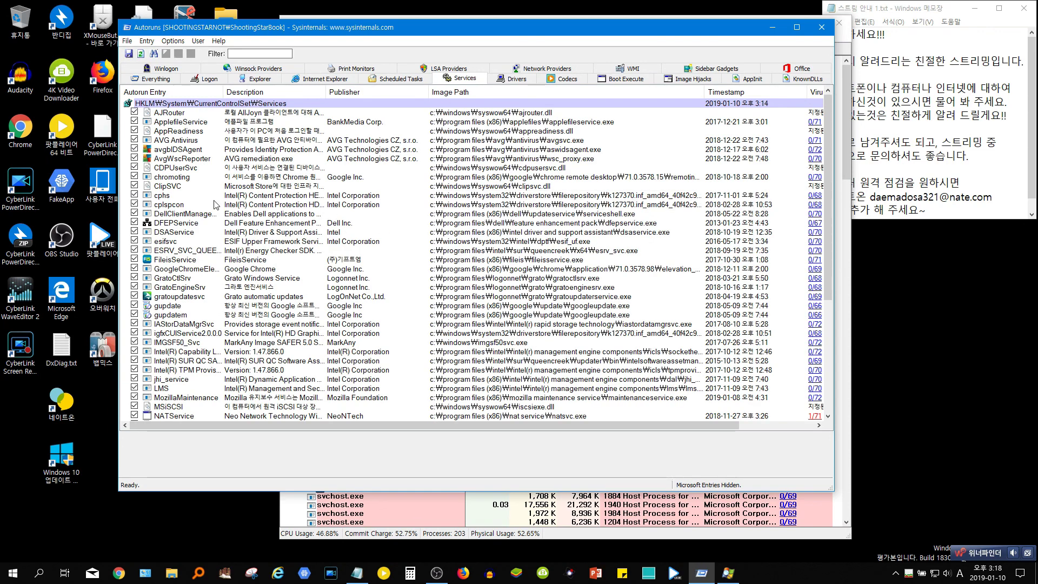
left_click_drag(58, 203, 55, 205)
scroll(558, 278, "down", 2)
scroll(558, 278, "down", 3)
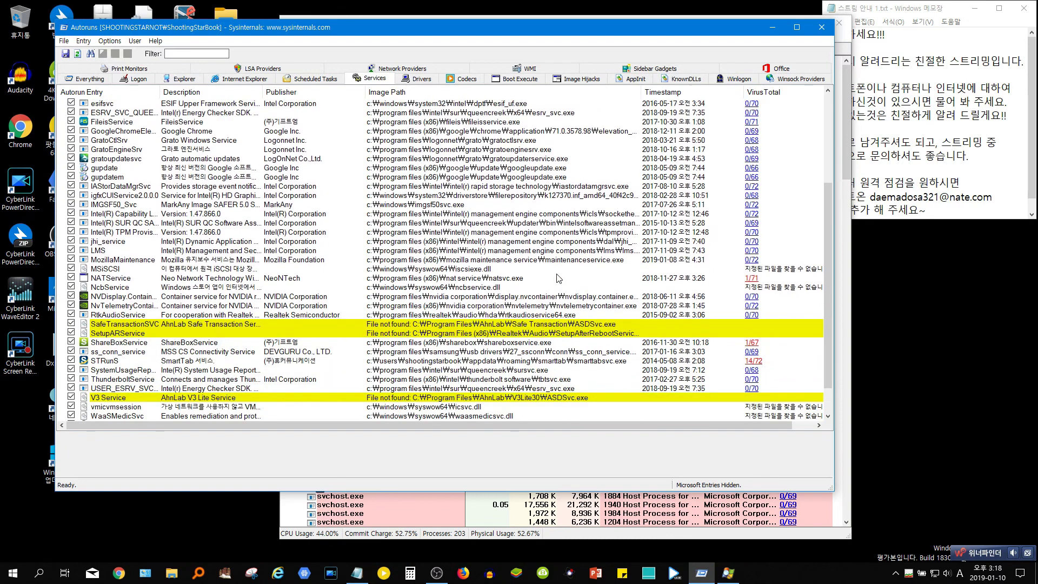
left_click(655, 362)
scroll(556, 361, "down", 2)
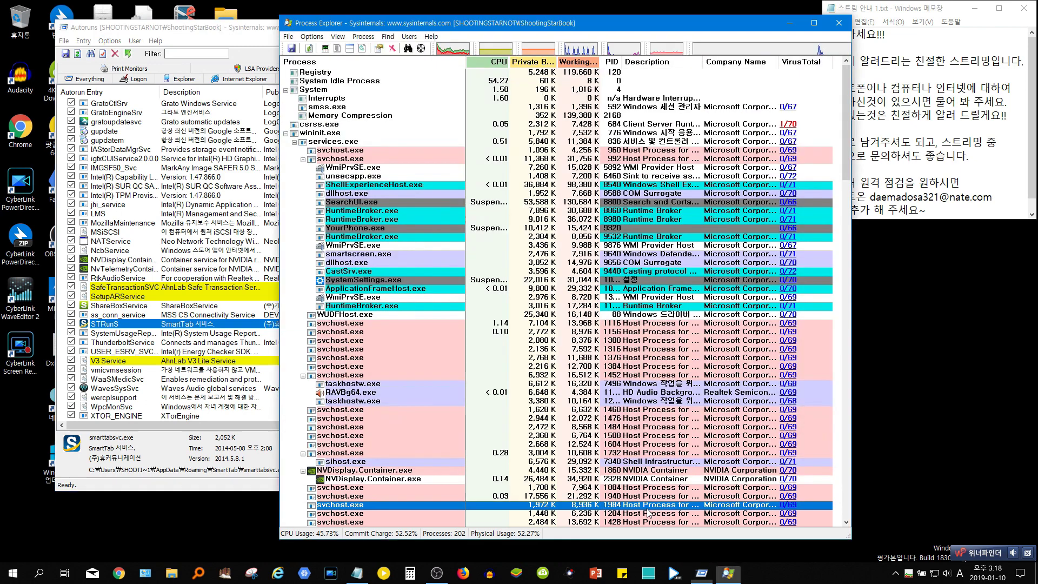
Switch to Process Explorer and look through the process list for smarttabsvc.exe.
left_click(662, 511)
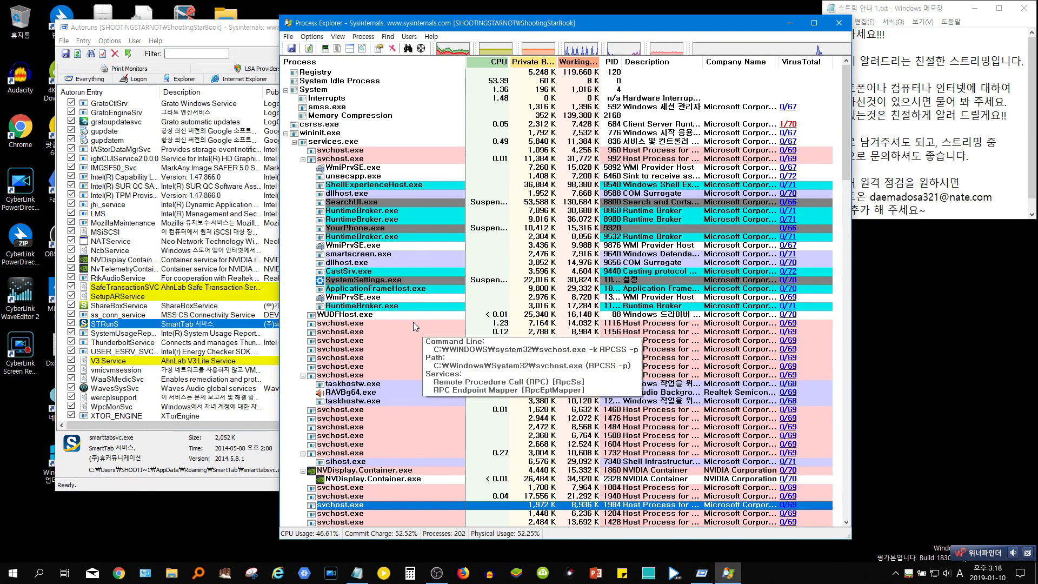
scroll(440, 178, "down", 15)
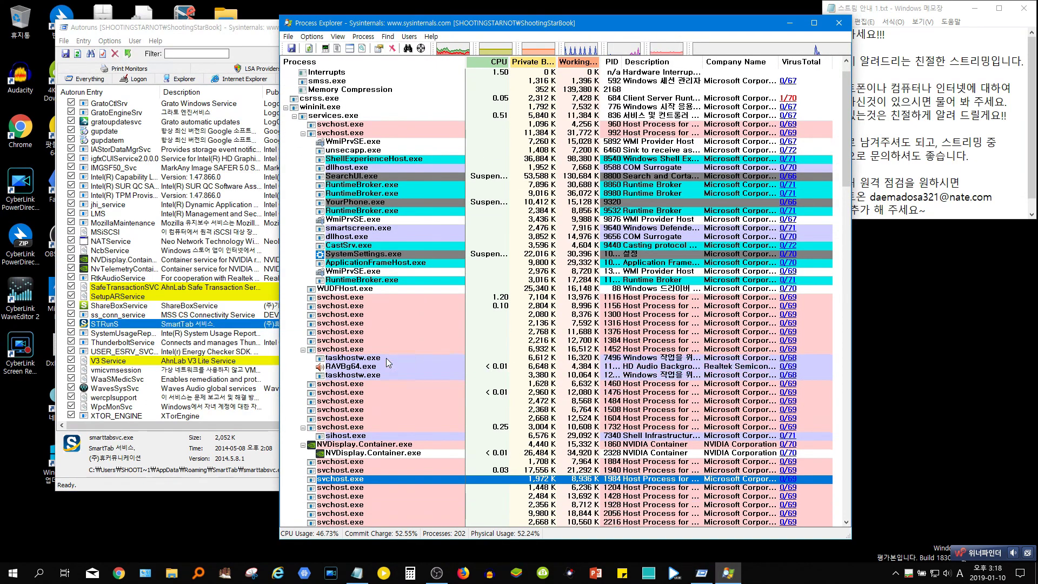
scroll(459, 338, "down", 11)
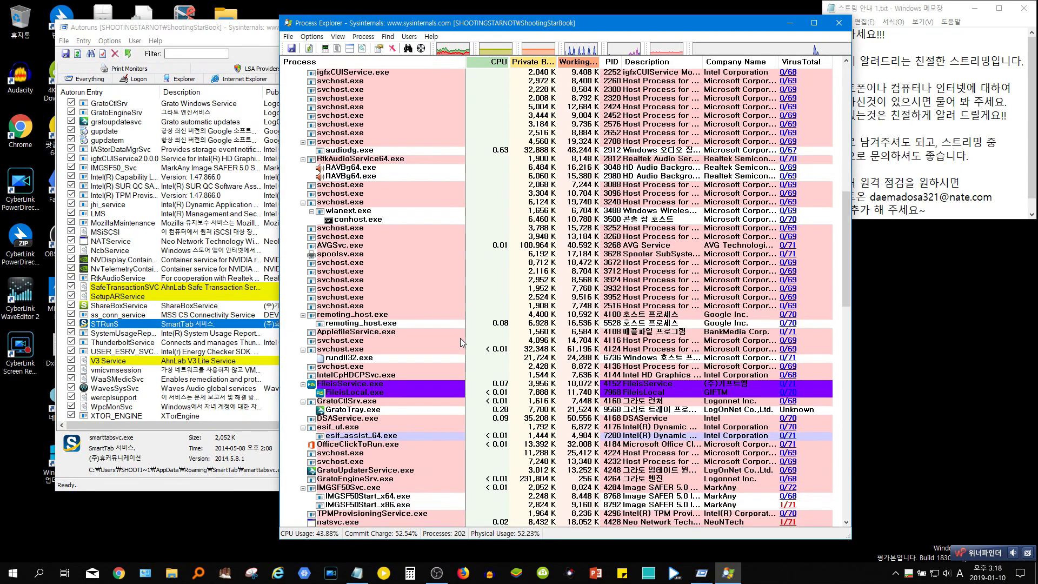
left_click(462, 417)
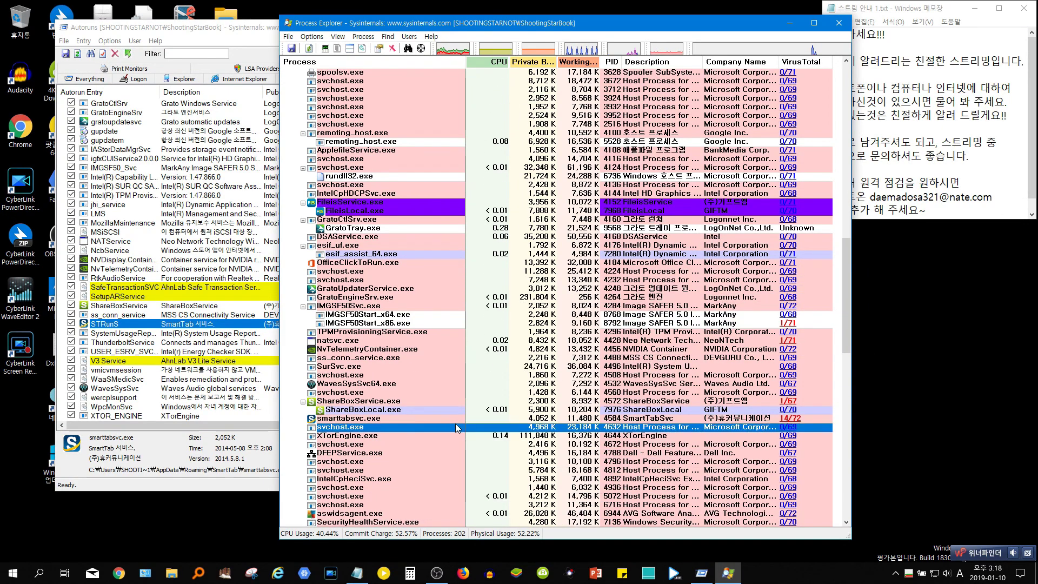
scroll(466, 356, "down", 4)
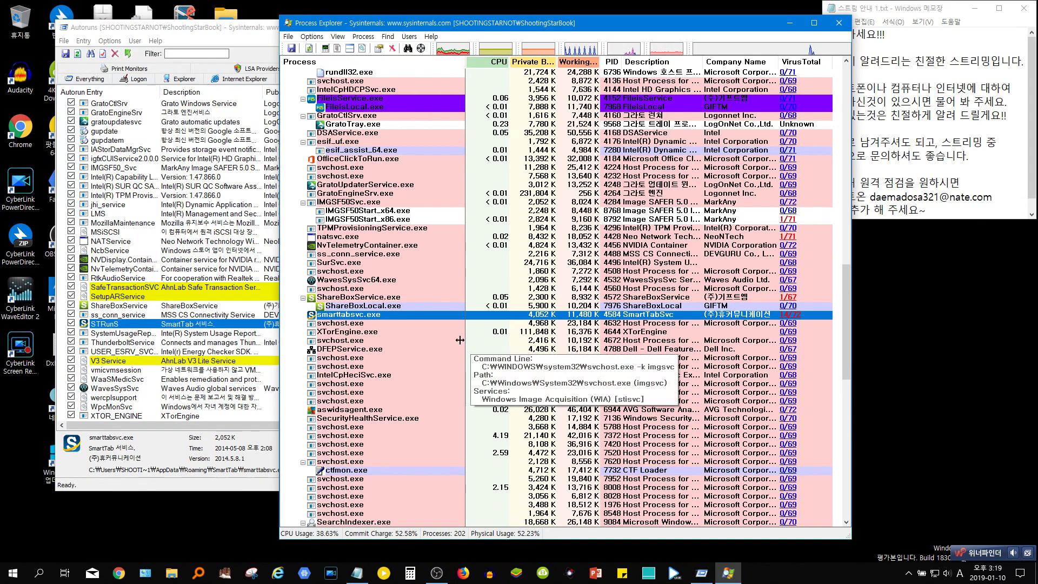
Find WinClientService.exe near the end of the process list and select it to check its path.
scroll(462, 335, "down", 15)
scroll(459, 339, "down", 5)
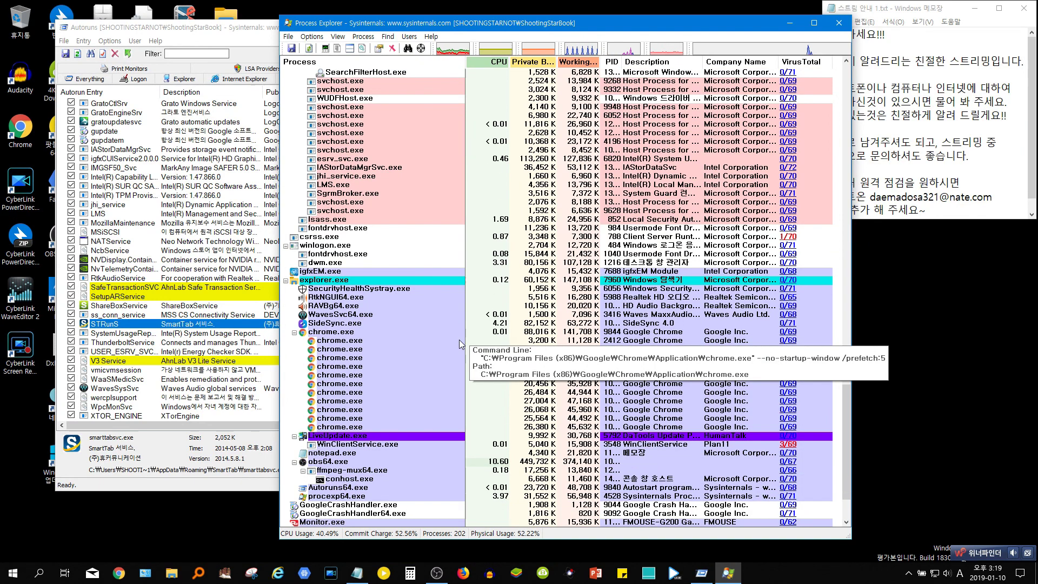
scroll(407, 448, "down", 1)
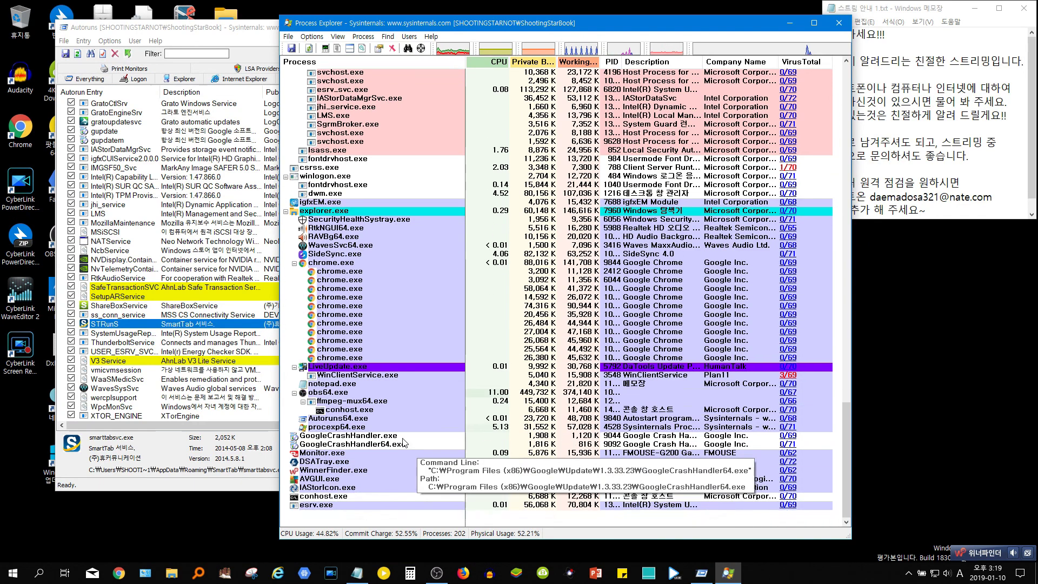
left_click(375, 376)
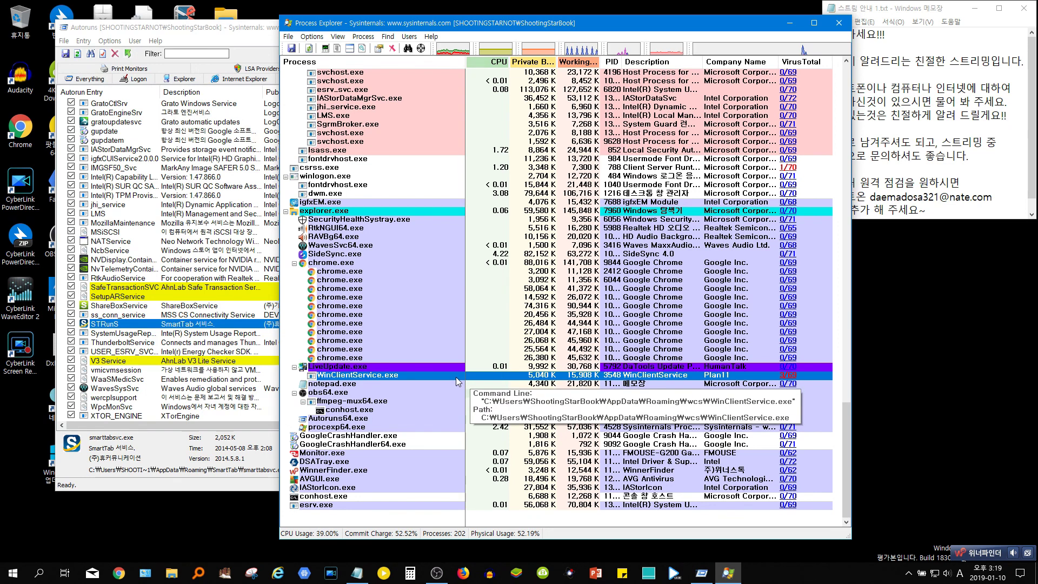
left_click(348, 385)
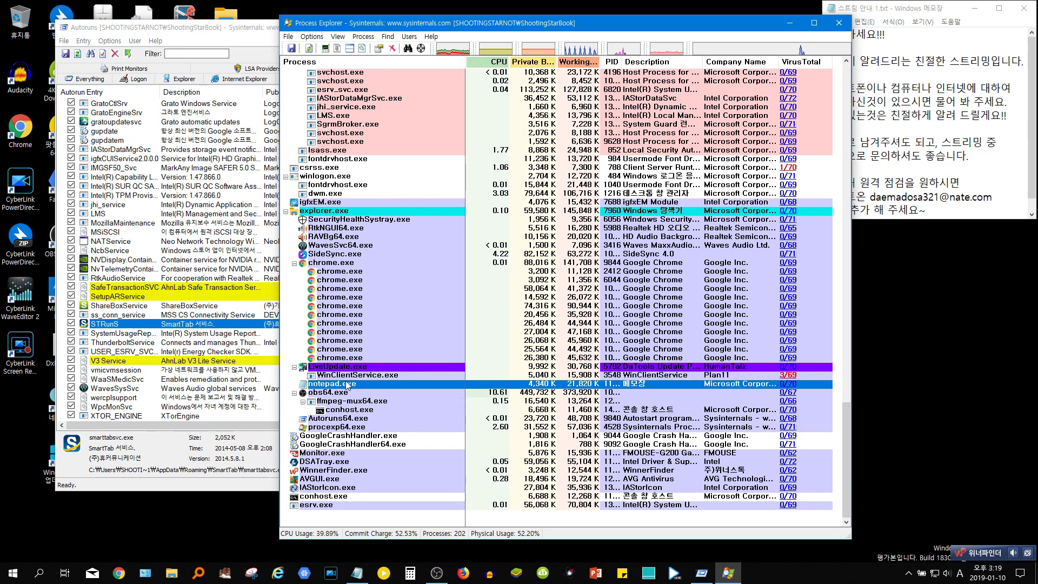
left_click(343, 376)
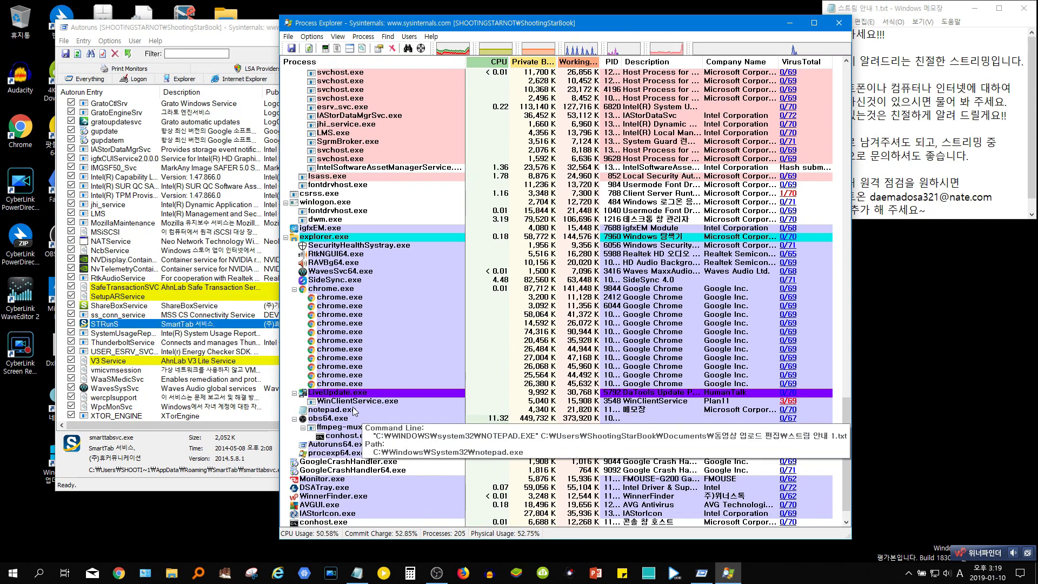
left_click(354, 402)
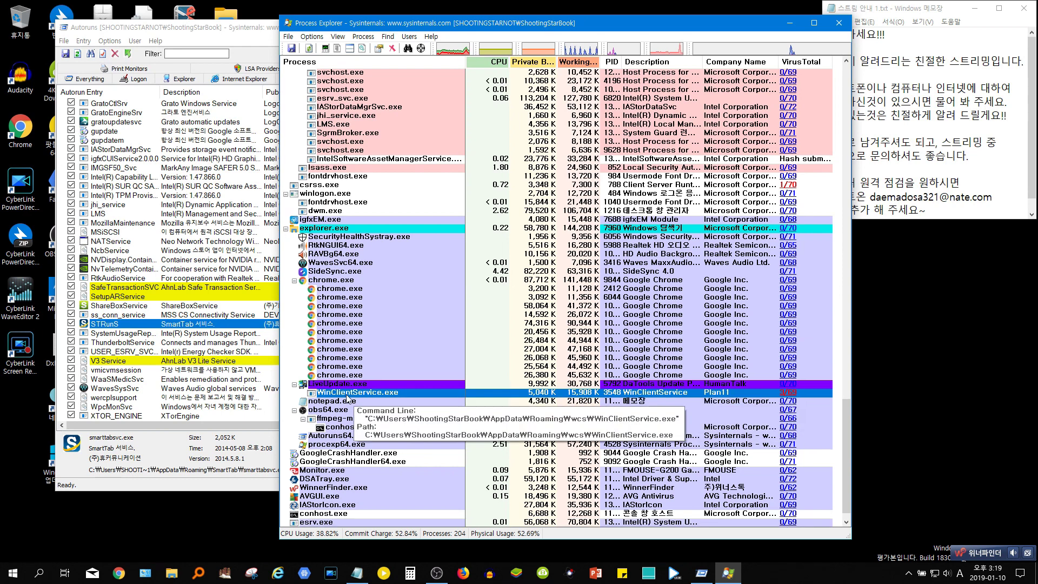
Examine the parent process LiveUpdate.exe together with its child process WinClientService.exe.
left_click(353, 387)
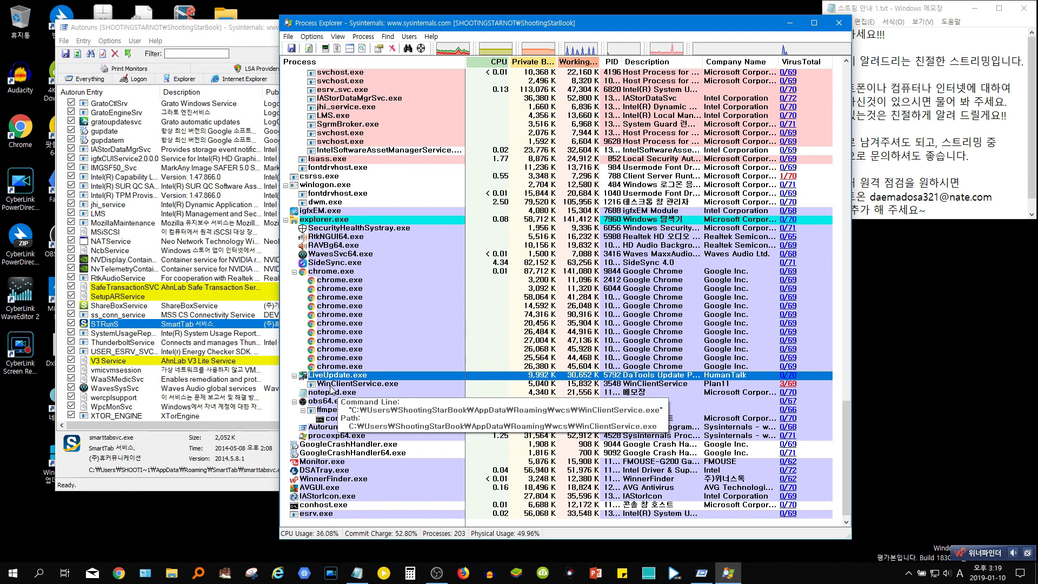
left_click(332, 385)
left_click(326, 377)
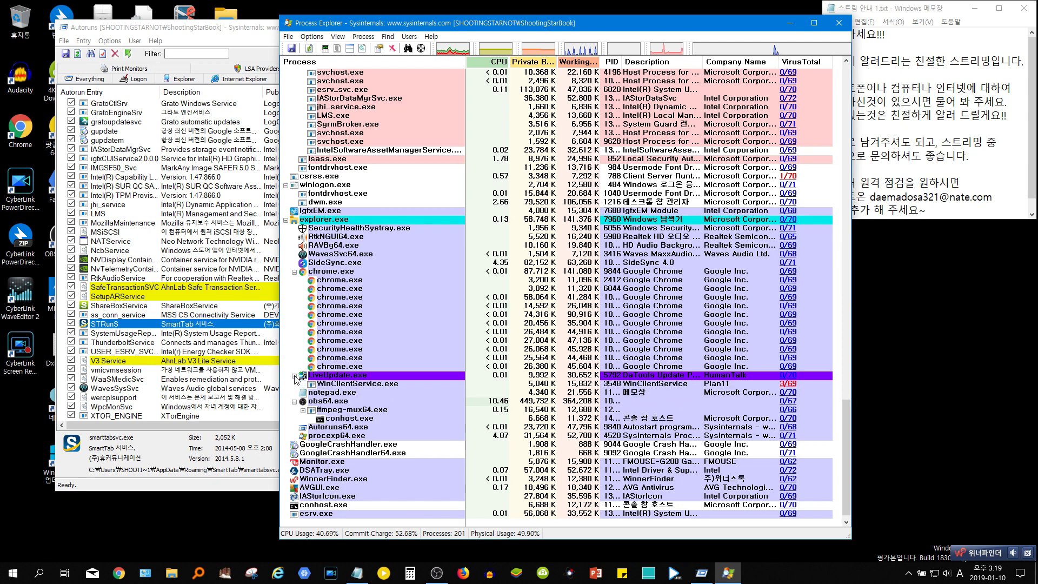
left_click(337, 376)
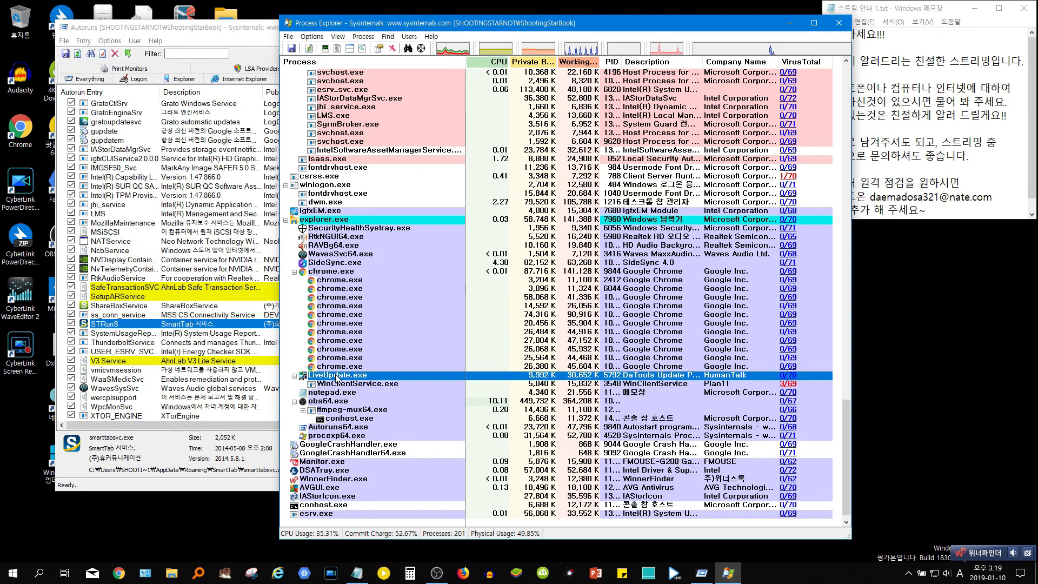
right_click(335, 377)
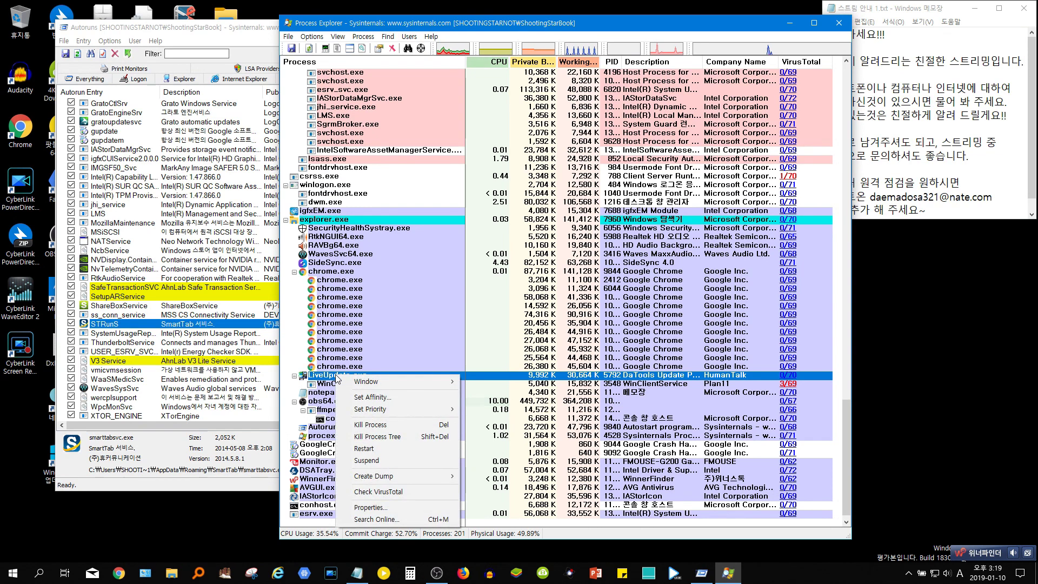
left_click(328, 388)
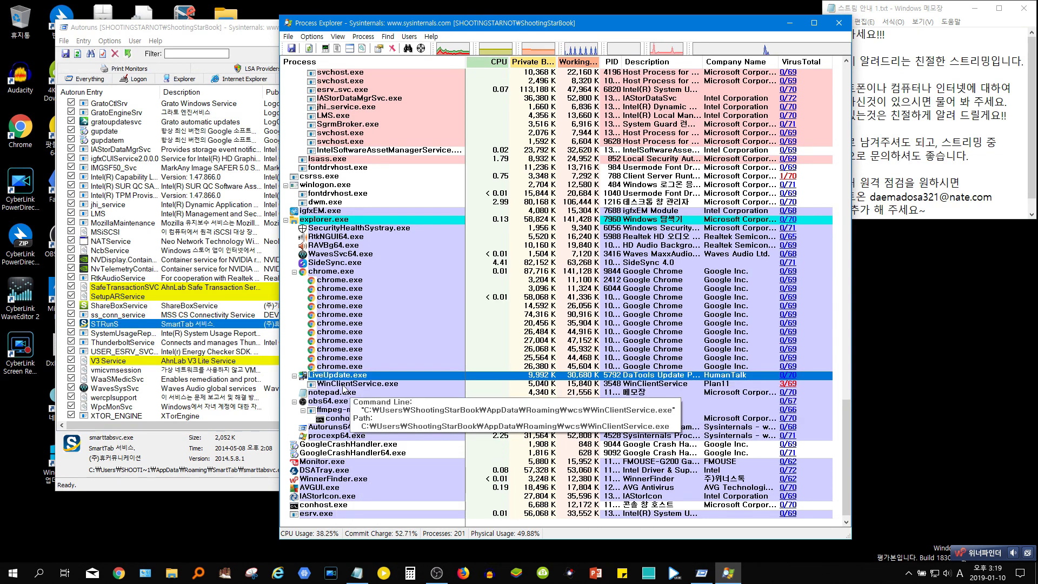
left_click(343, 385)
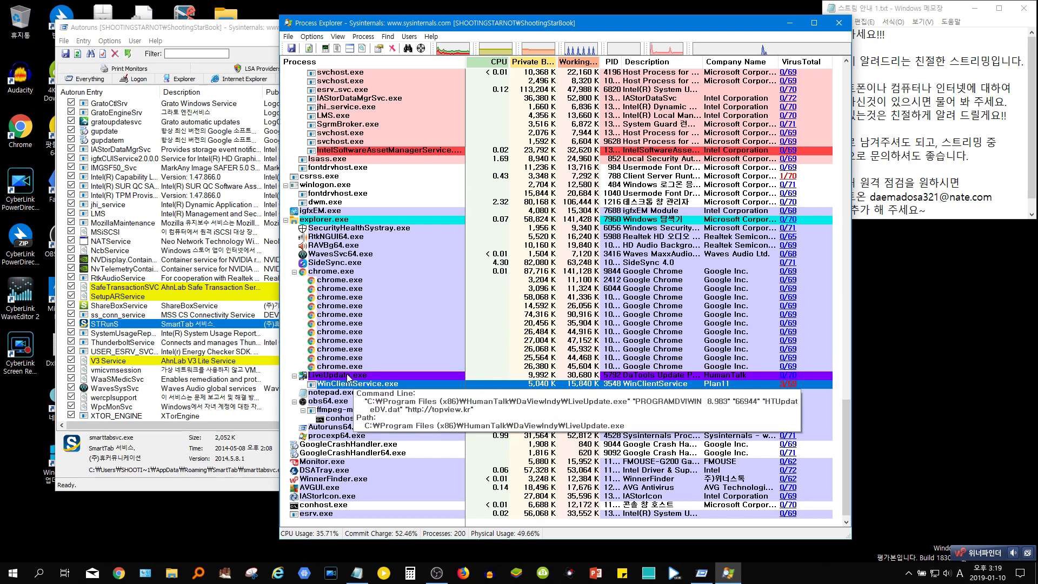
Open the properties of the LiveUpdate.exe process and show its file in the DaViewIndy program folder.
left_click(349, 367)
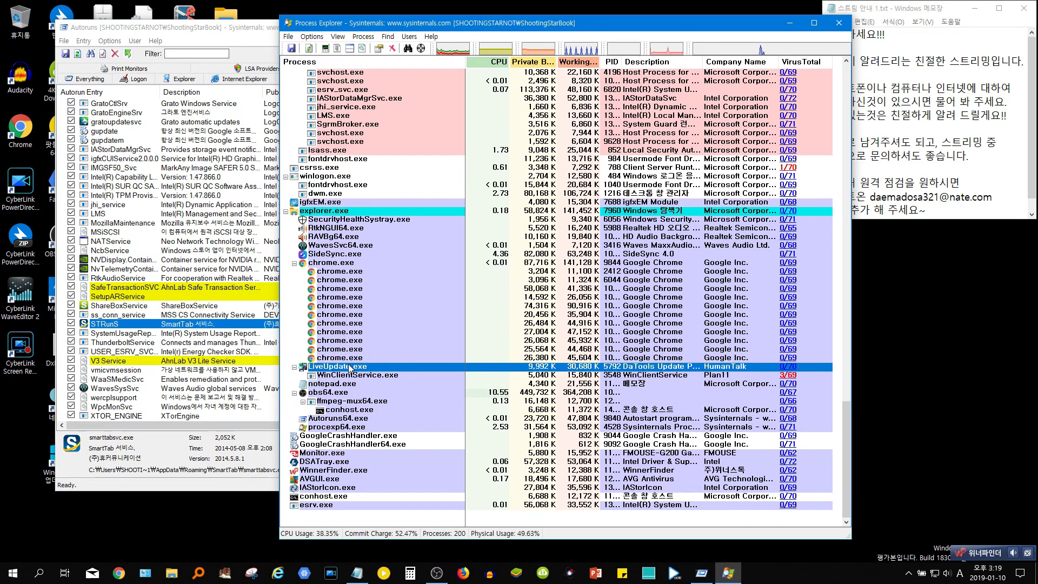
right_click(349, 368)
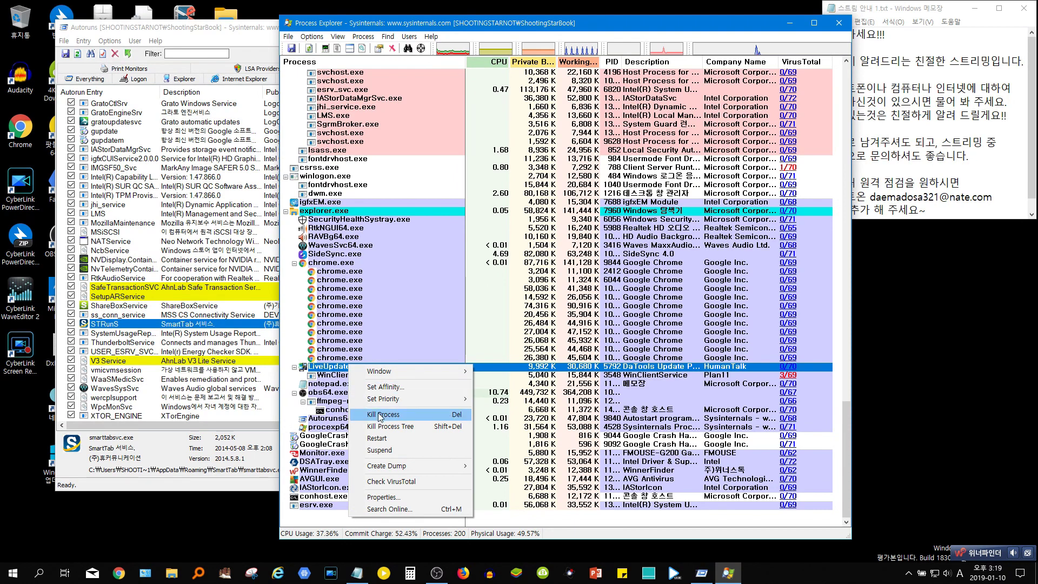
left_click(389, 499)
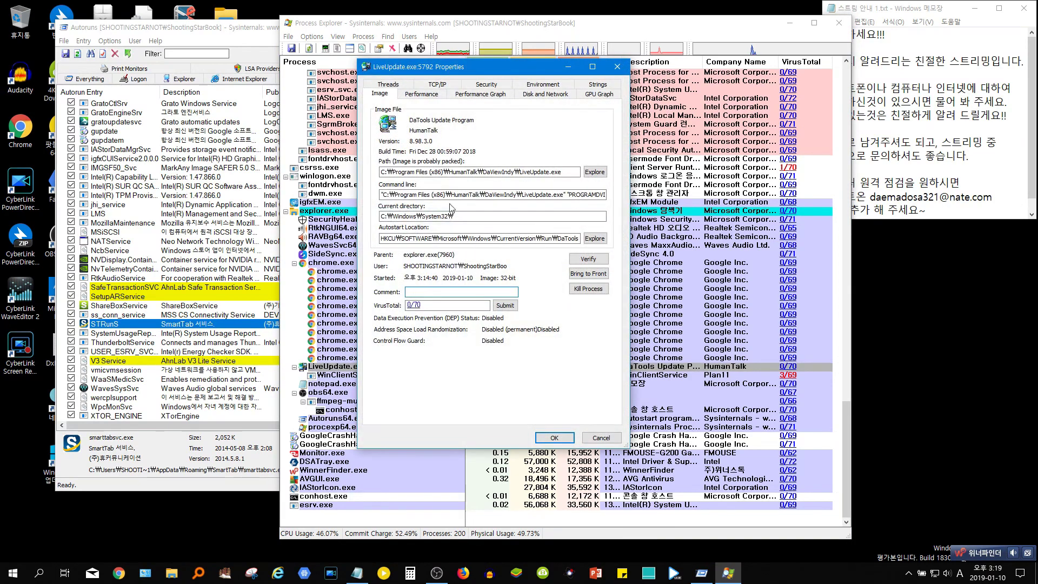
left_click(593, 172)
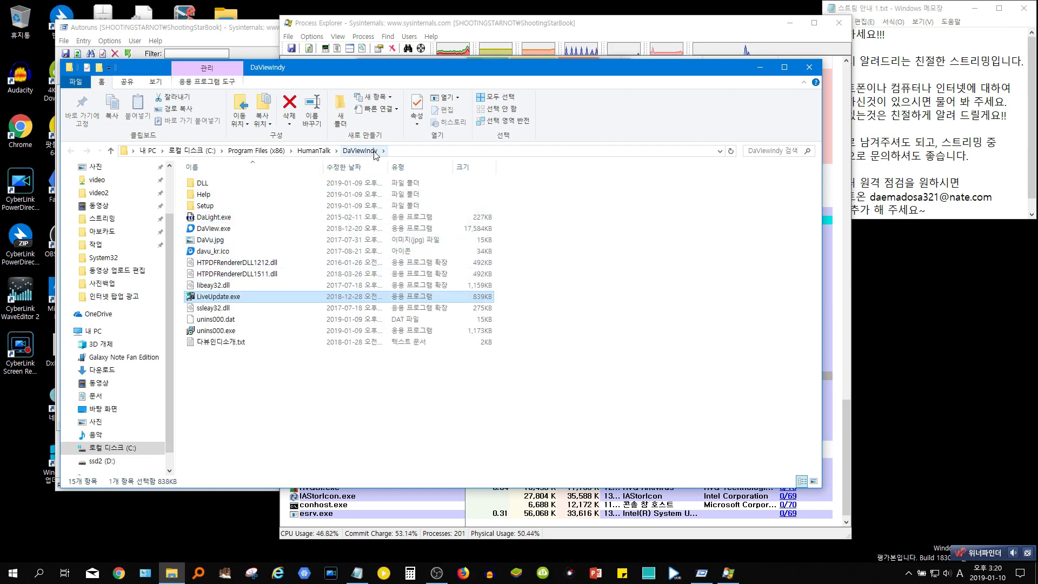
Run unins000.exe from the DaViewIndy folder and uninstall the program completely, allowing the device changes.
left_click(240, 342)
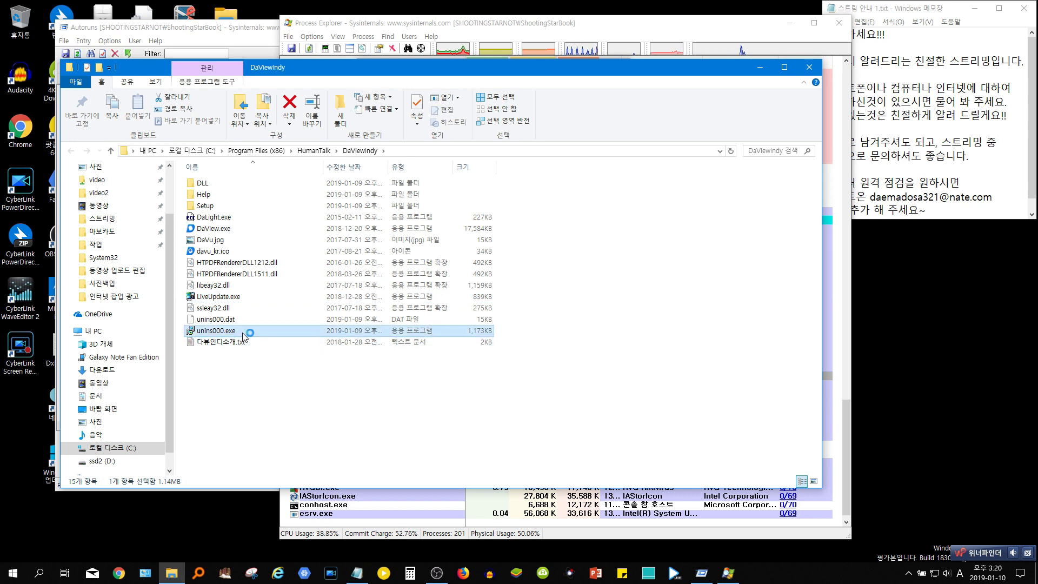
double_click(242, 332)
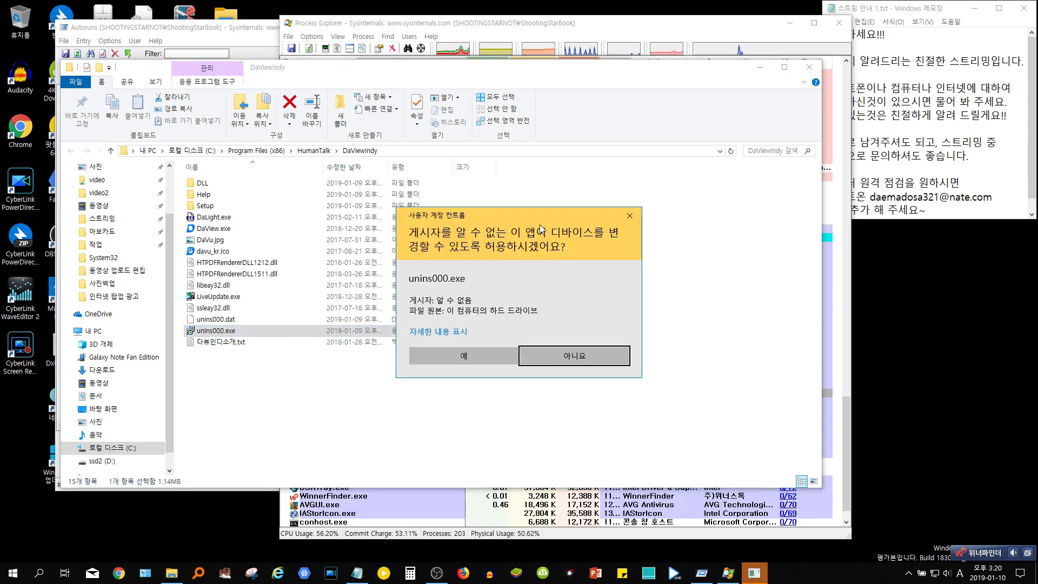
left_click(468, 356)
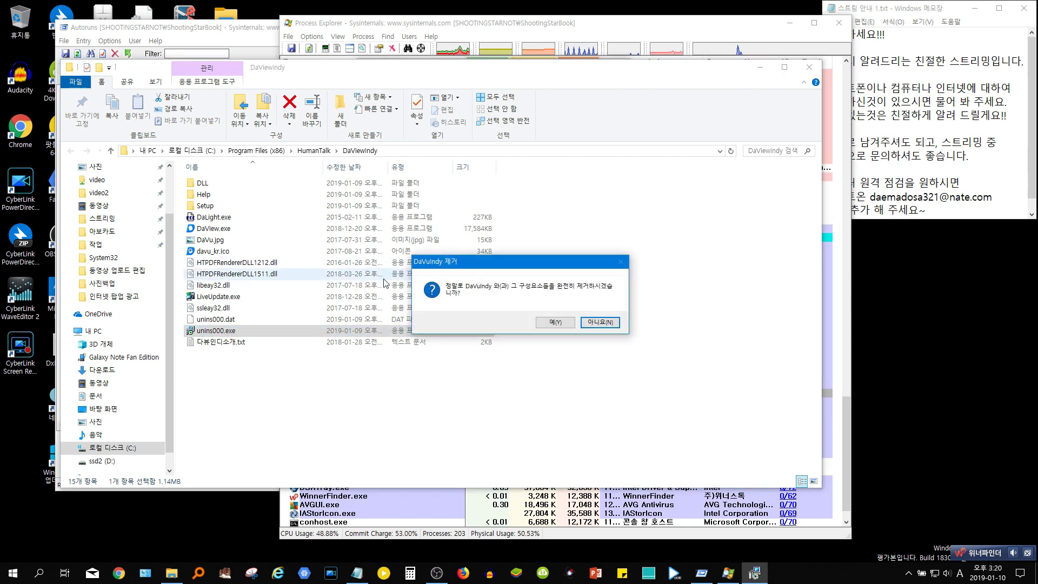
left_click(555, 323)
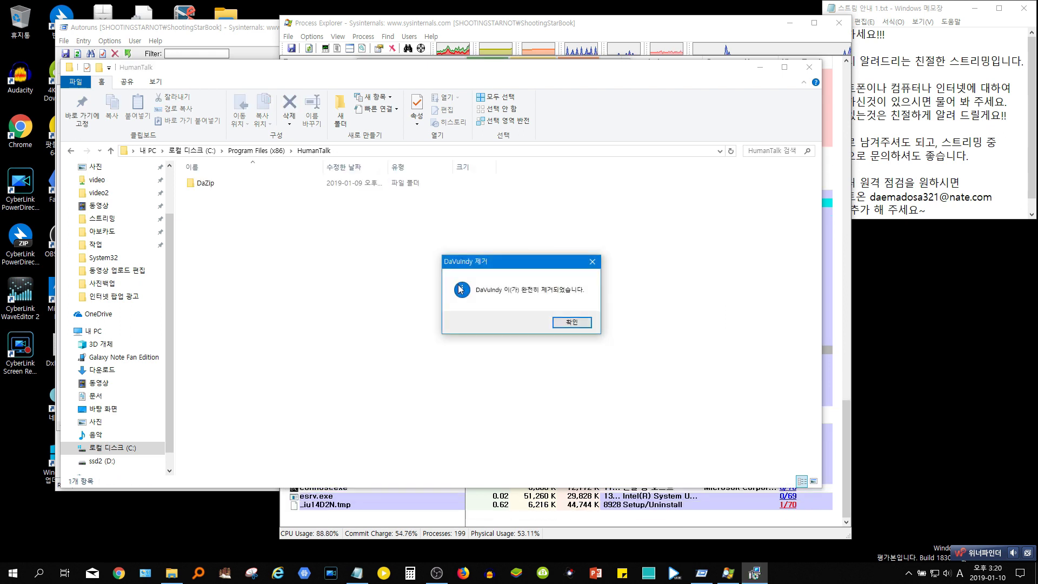
left_click(572, 322)
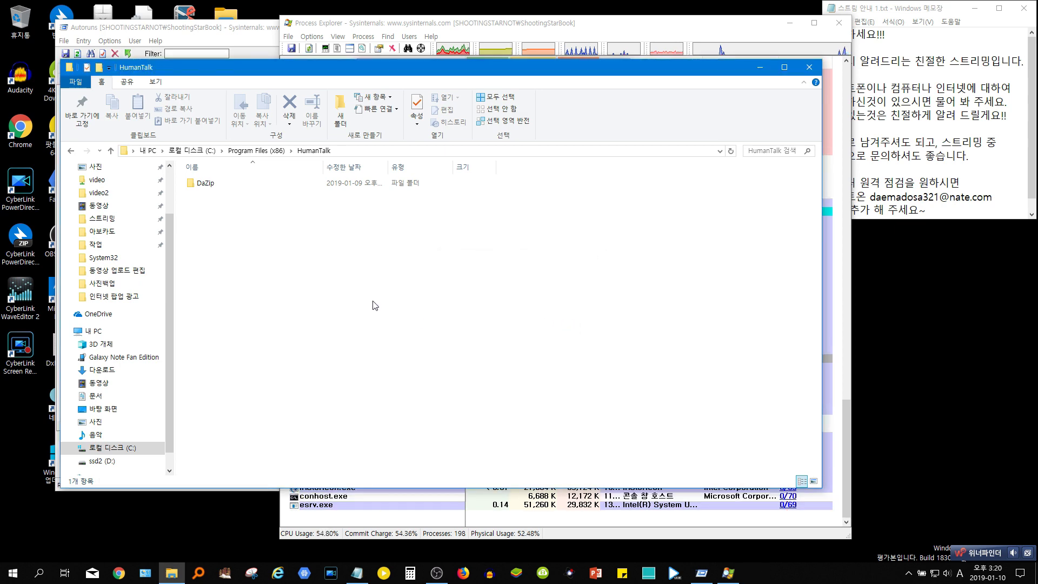
Return to Process Explorer, close the LiveUpdate.exe properties and look through the process list for remaining suspicious processes.
left_click(480, 27)
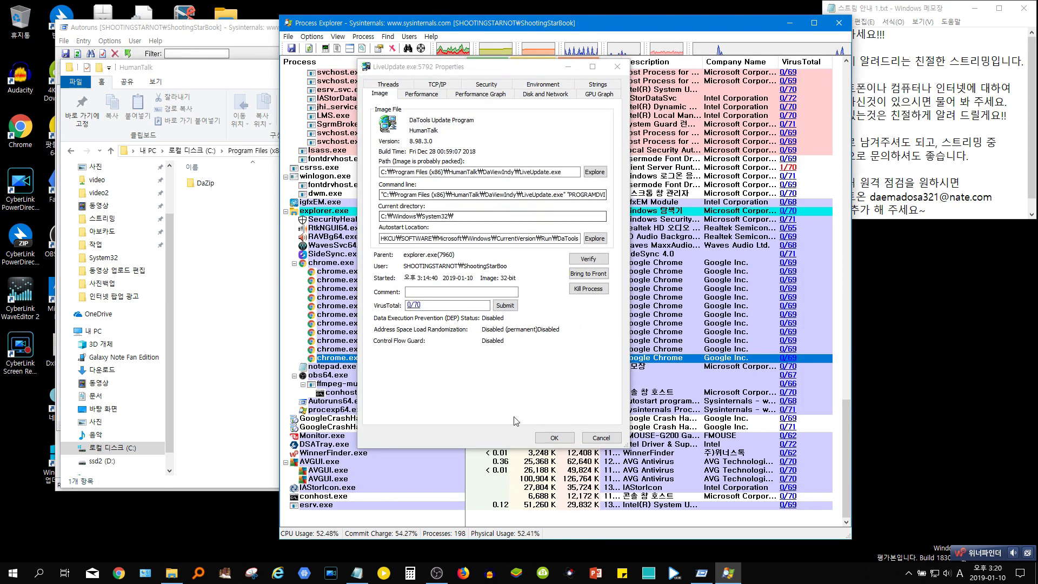
left_click(562, 439)
left_click(418, 402)
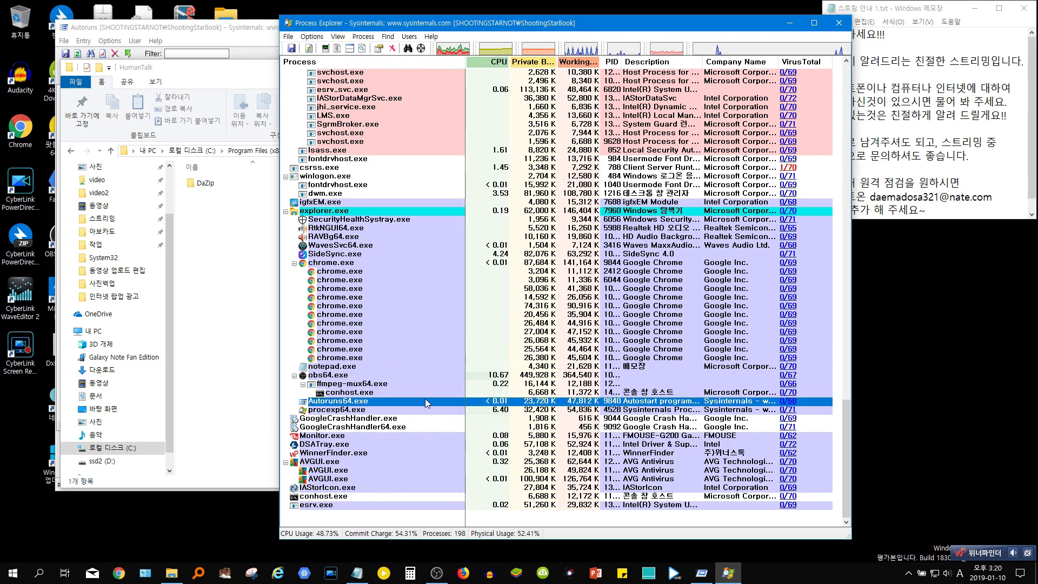
scroll(455, 355, "up", 16)
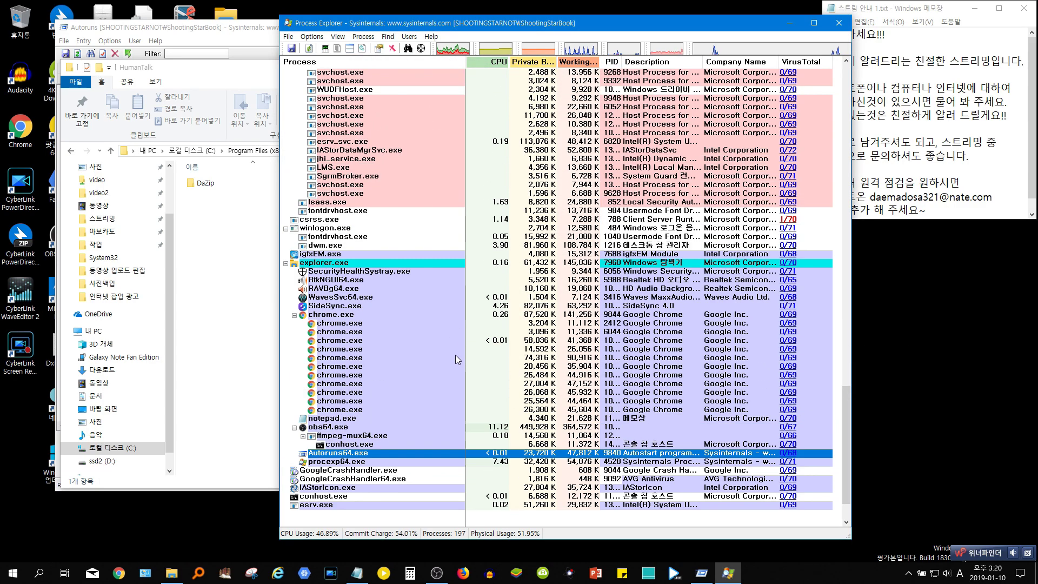
scroll(543, 342, "up", 18)
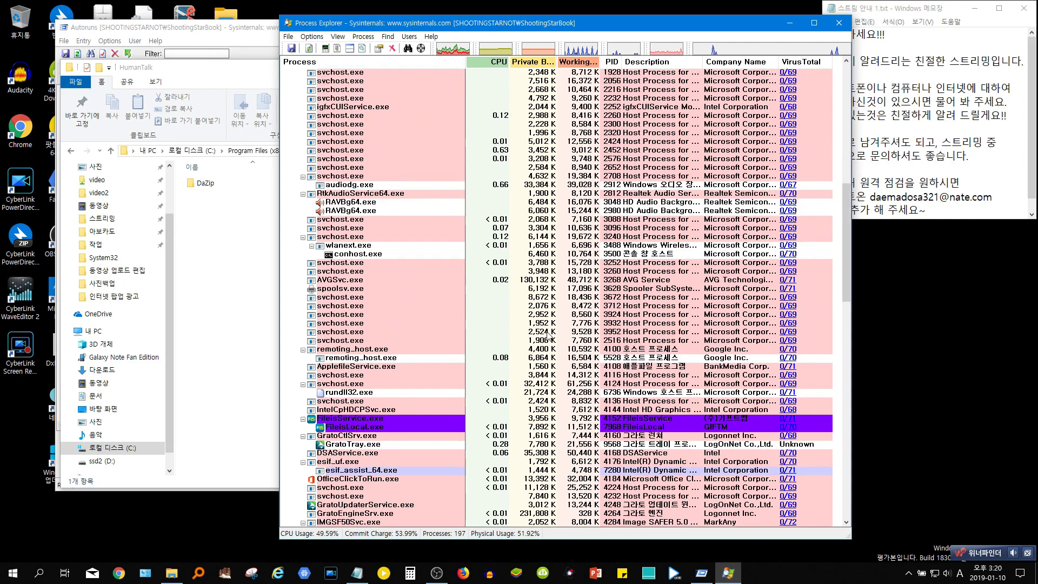
scroll(544, 341, "down", 1)
scroll(543, 342, "down", 17)
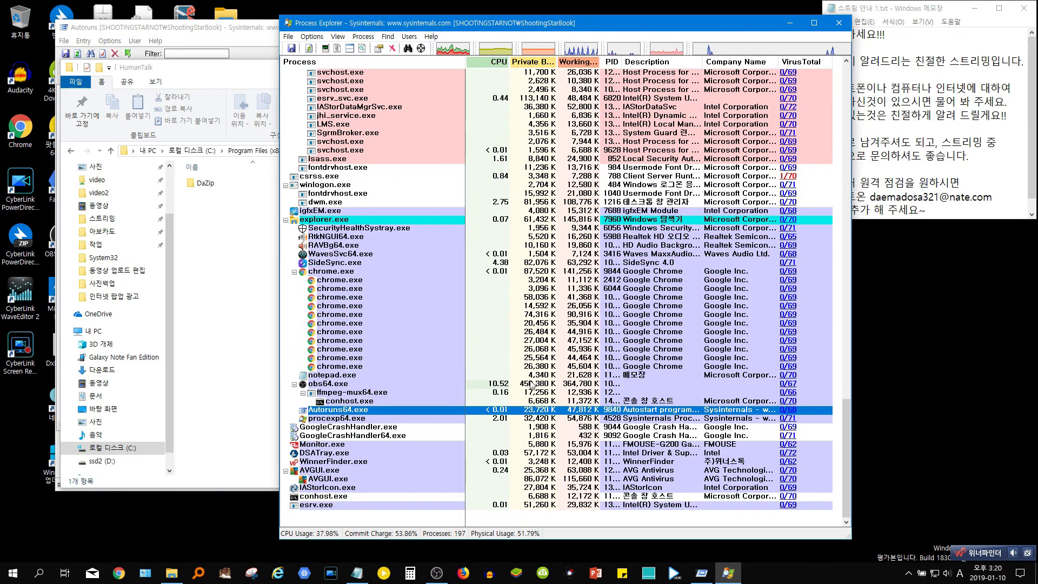
Close the HumanTalk folder, and refresh Autoruns to check its logon startup entries.
left_click_drag(276, 114, 821, 111)
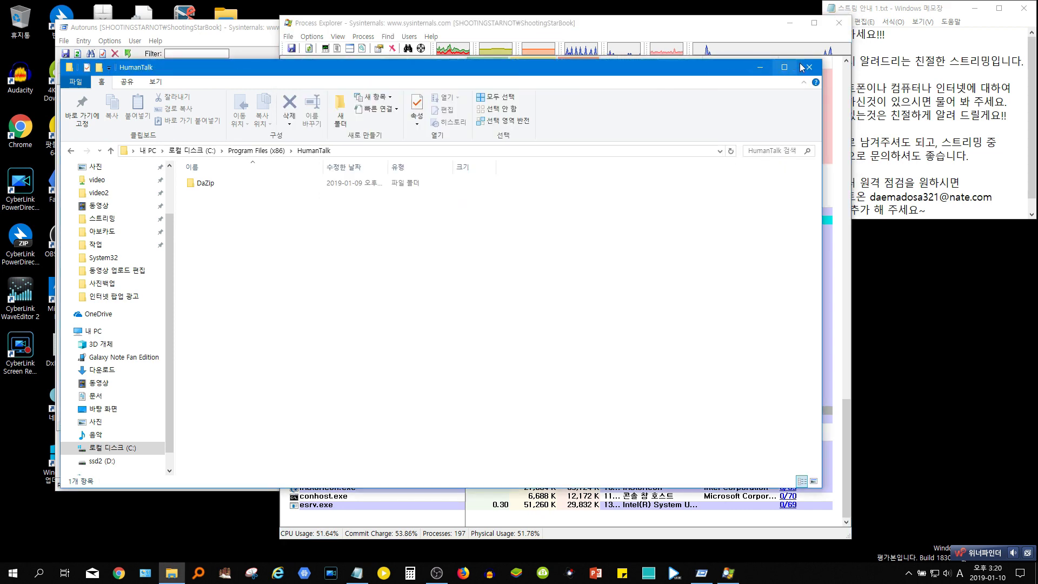
left_click(801, 67)
left_click(183, 208)
left_click(184, 205)
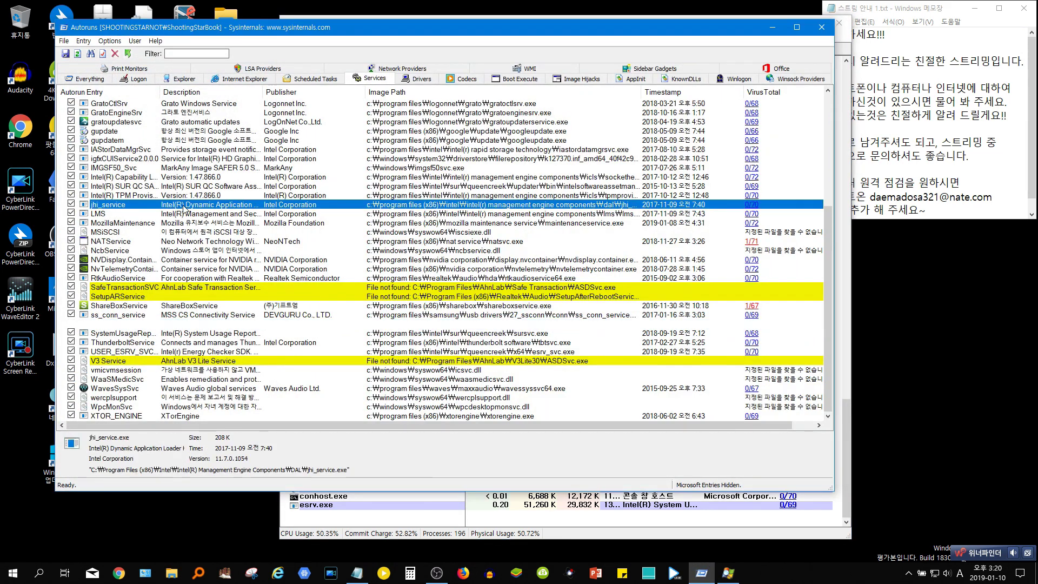
key("F5")
left_click(139, 78)
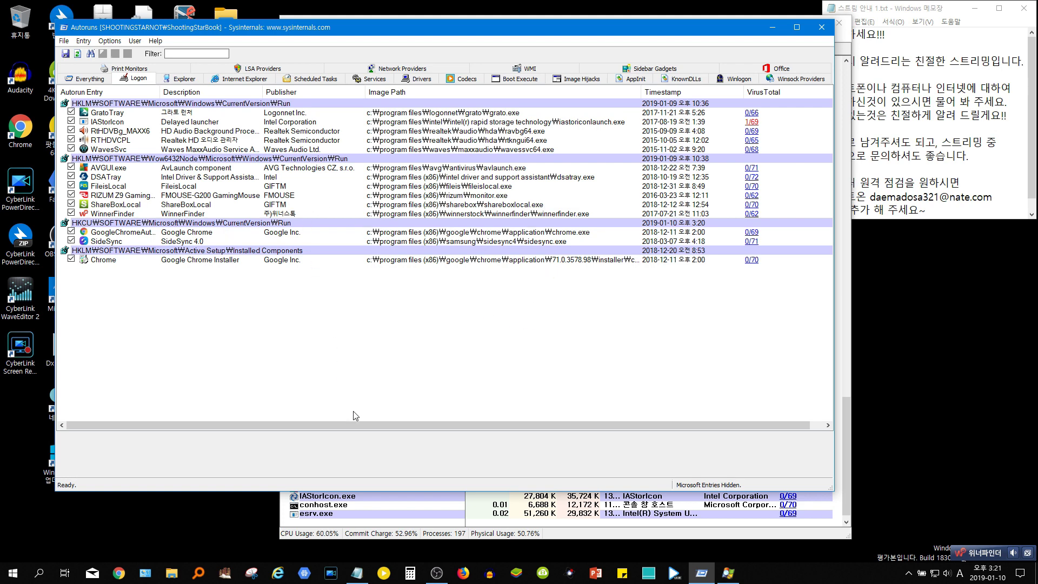
left_click_drag(794, 424, 697, 413)
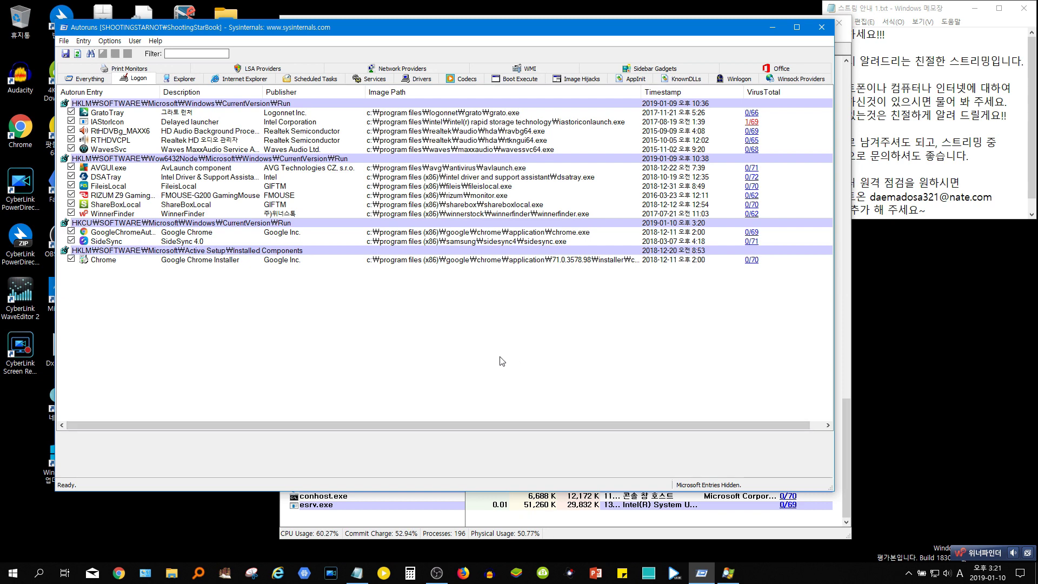
Switch to Process Explorer and find the smarttabsvc.exe process in the list.
mouse_move(845, 419)
left_mouse_down()
mouse_move(845, 410)
mouse_move(845, 418)
left_mouse_up()
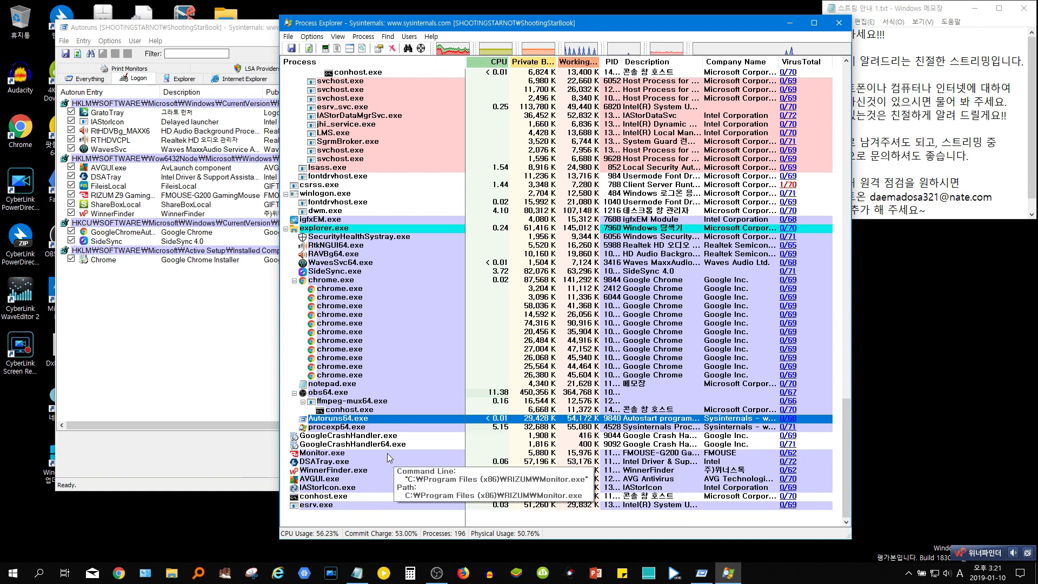
scroll(421, 379, "up", 3)
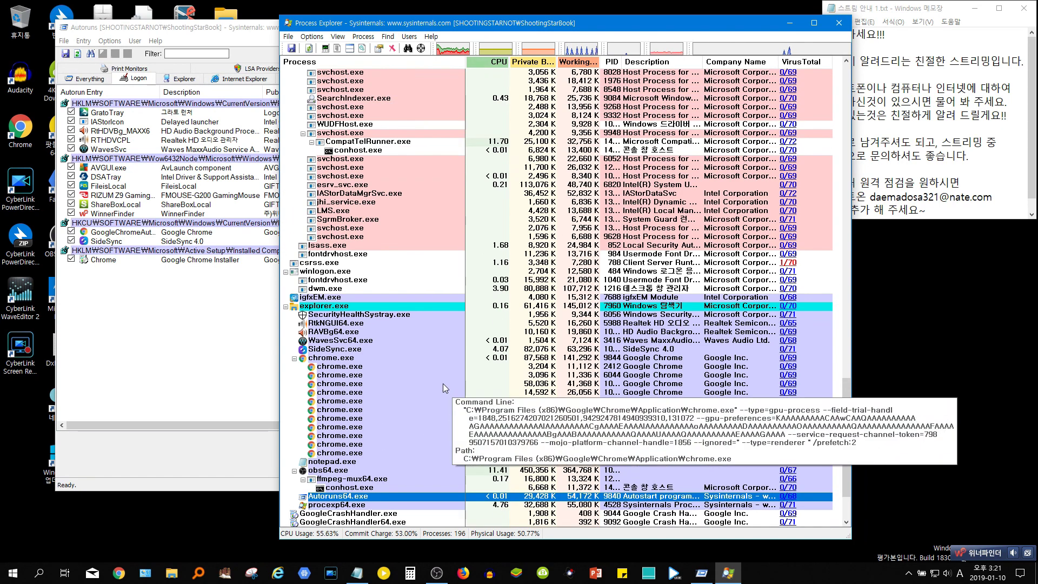
scroll(443, 384, "up", 3)
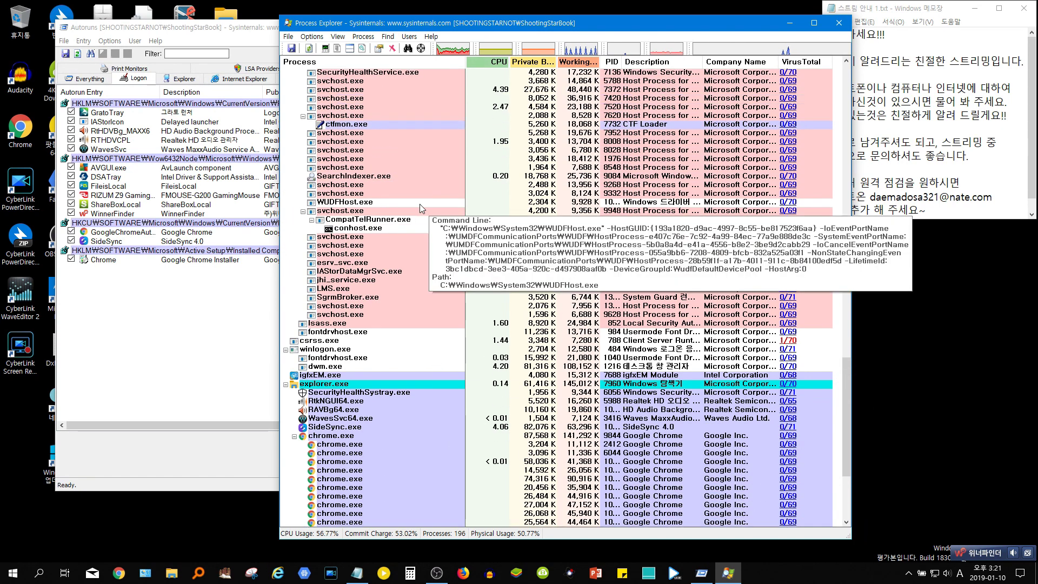
scroll(419, 204, "up", 7)
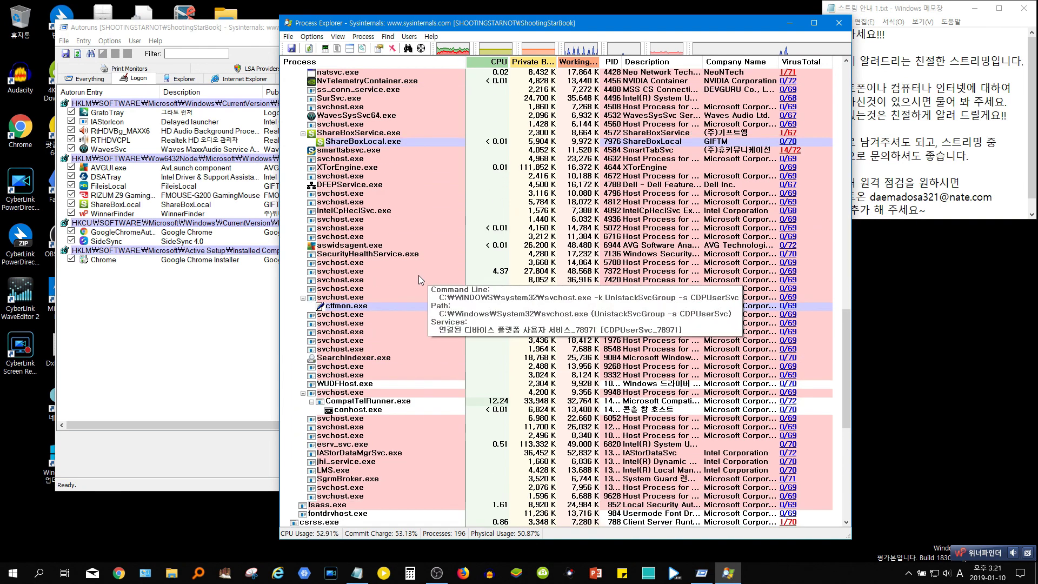
left_click(407, 150)
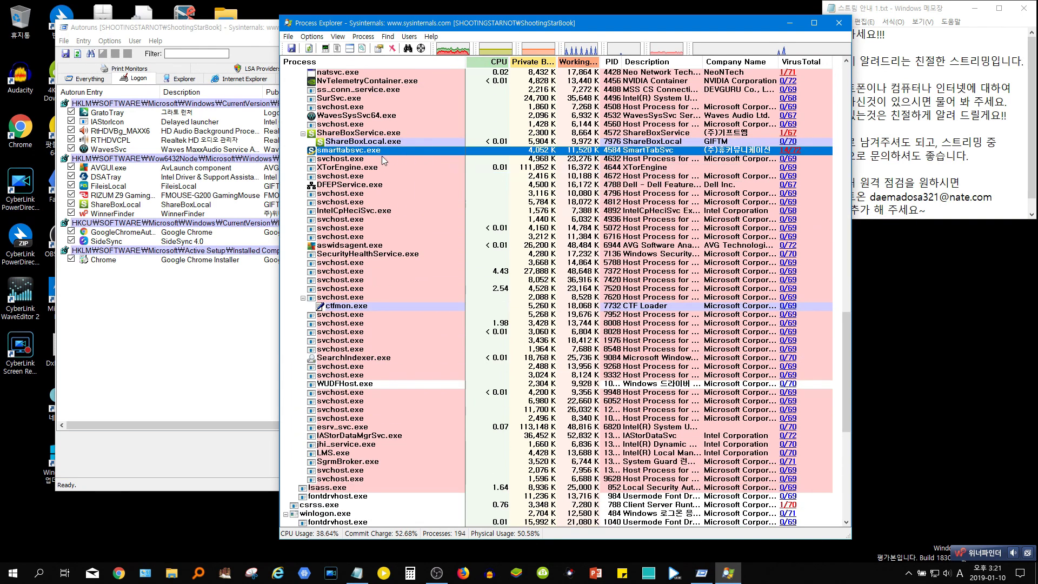
key("Down")
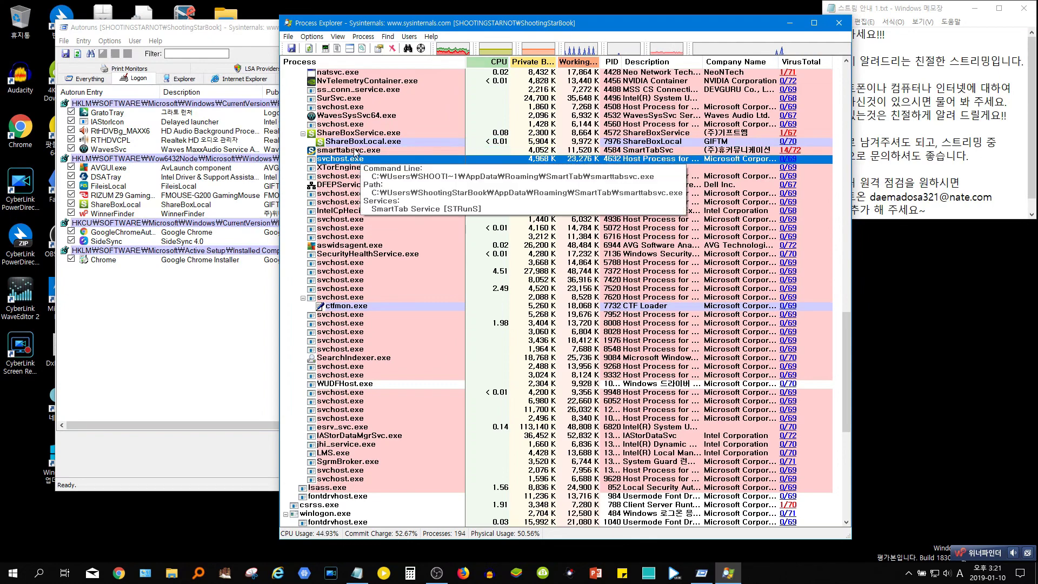
Open the properties of smarttabsvc.exe and show its file in the SmartTab folder to look for an uninstaller.
right_click(355, 152)
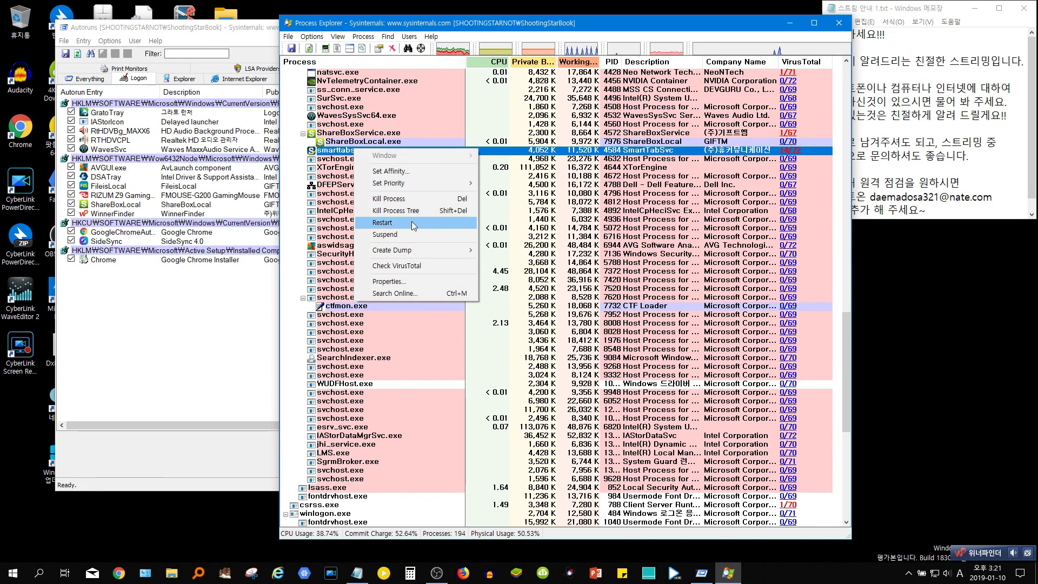
left_click(417, 282)
key("shift+Tab")
key("shift+Tab")
key("shift+Tab")
key("shift+Tab")
key("shift+Tab")
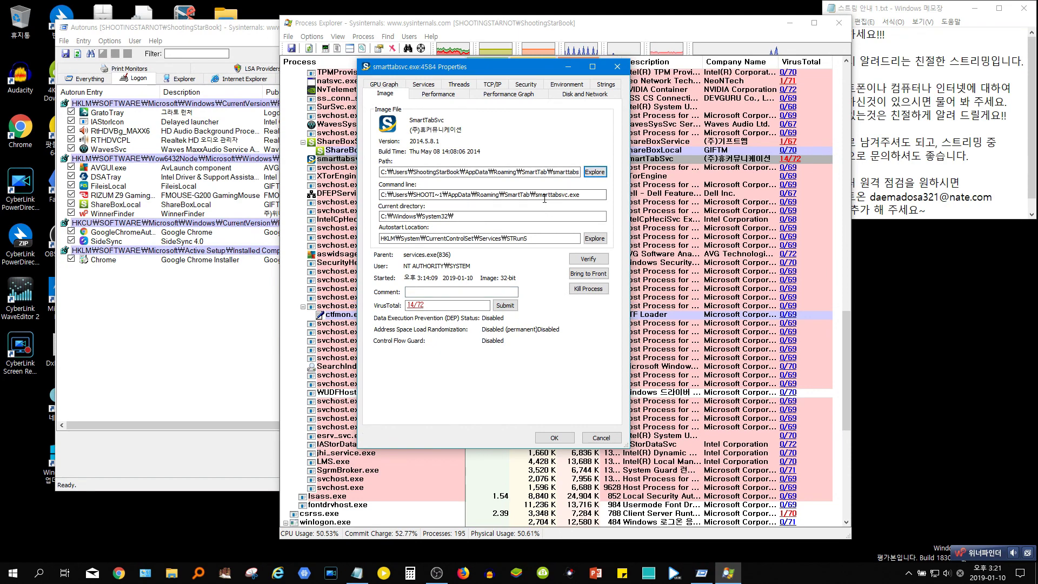
left_click(594, 171)
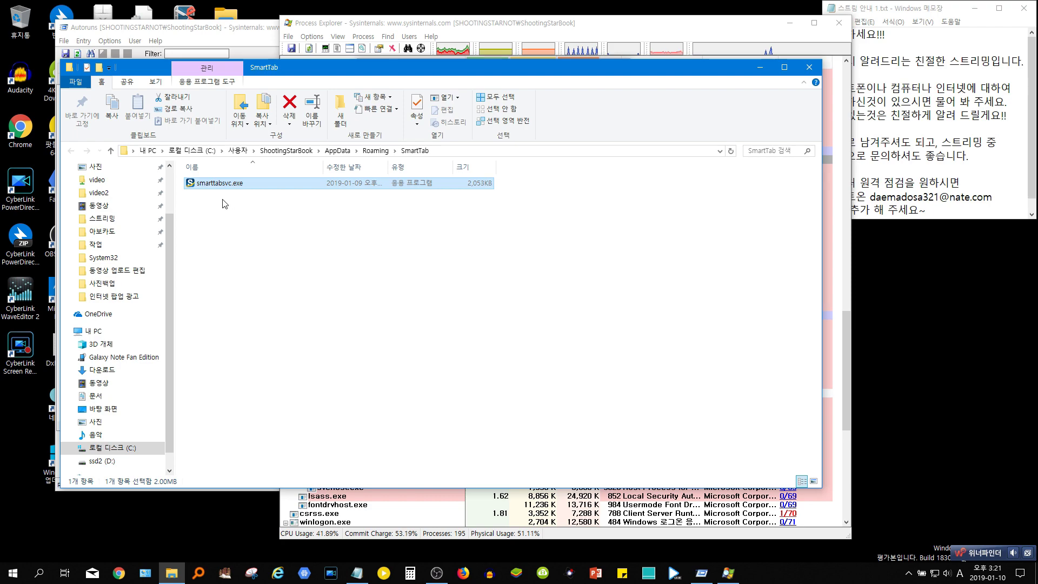
Close the SmartTab folder and the process properties, and kill the smarttabsvc.exe process.
left_click(806, 67)
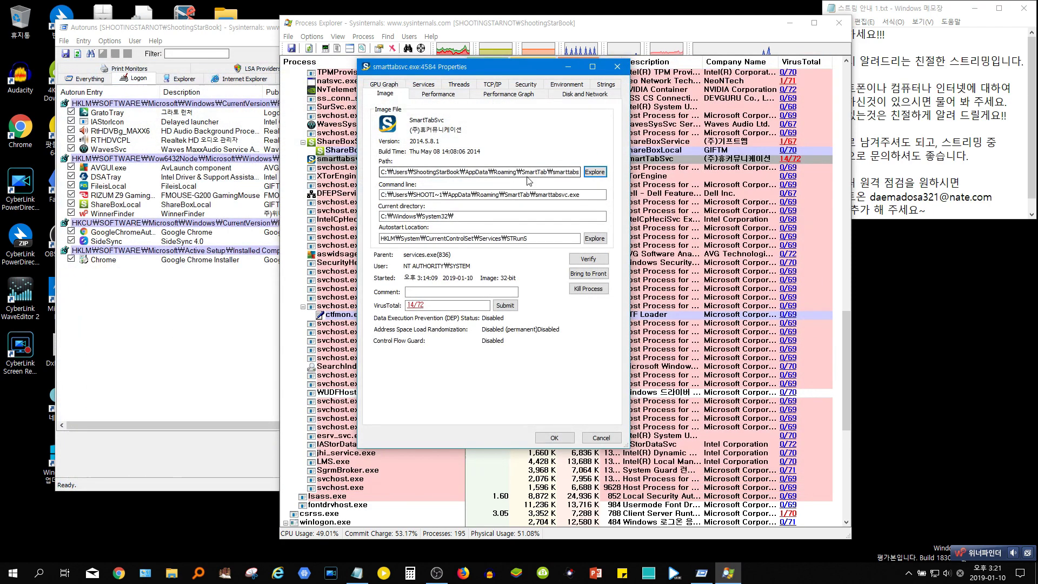
left_click(600, 438)
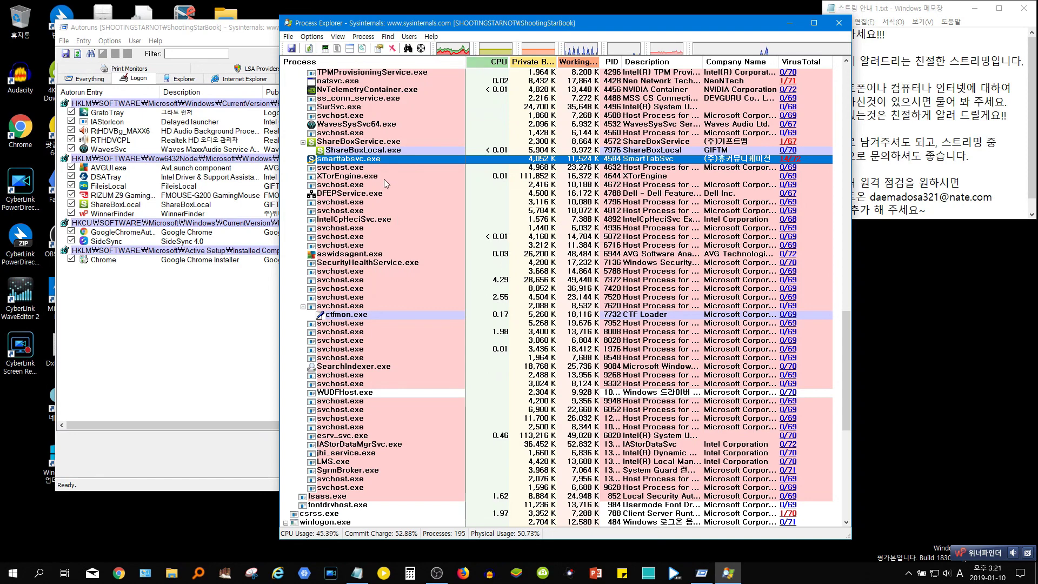
left_click(341, 169)
left_click(348, 160)
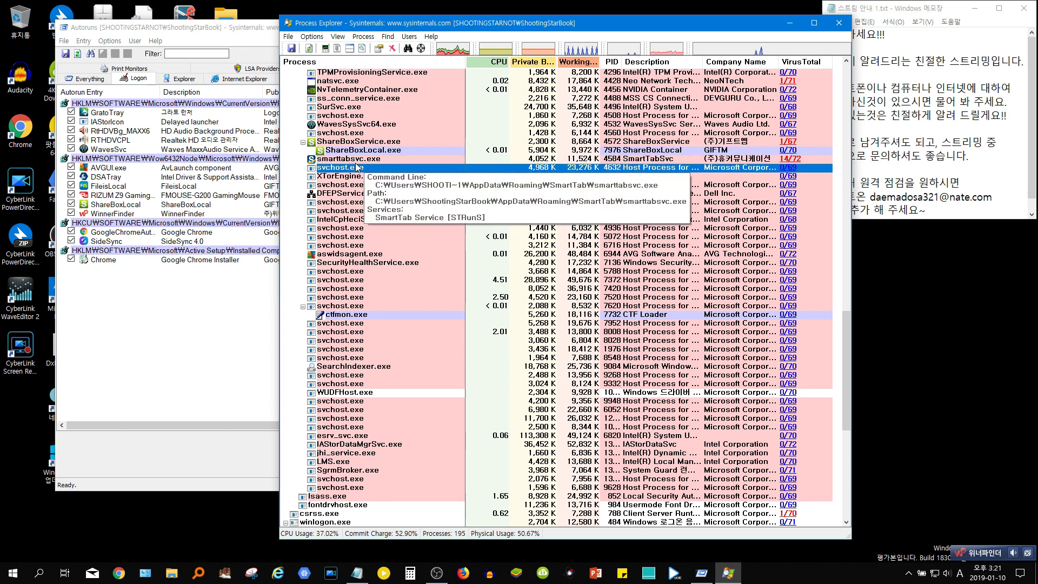
right_click(373, 159)
left_click(421, 211)
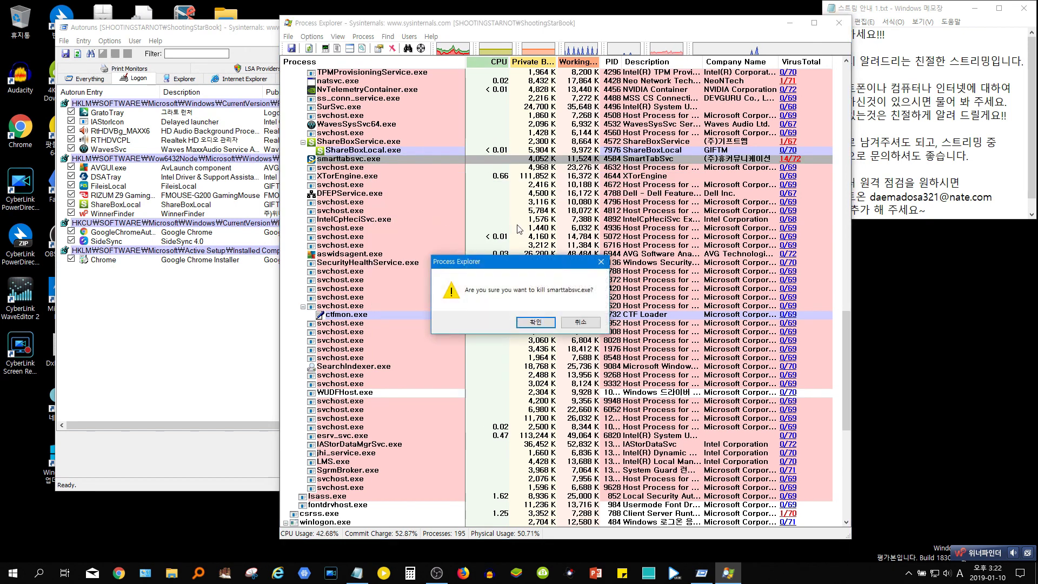
left_click(544, 325)
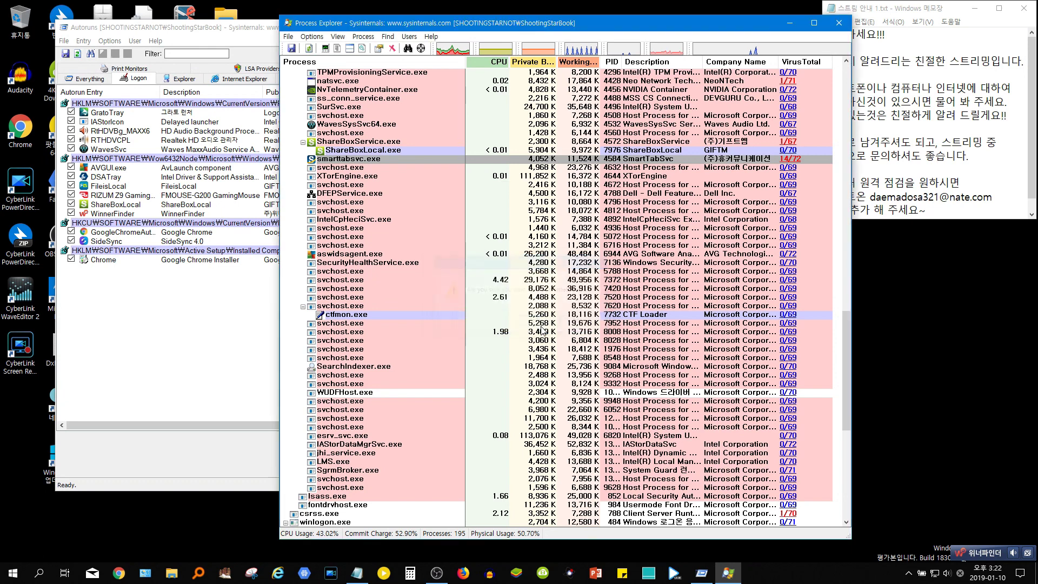
Look over the remaining processes after the kill and switch back to Autoruns.
left_click(381, 167)
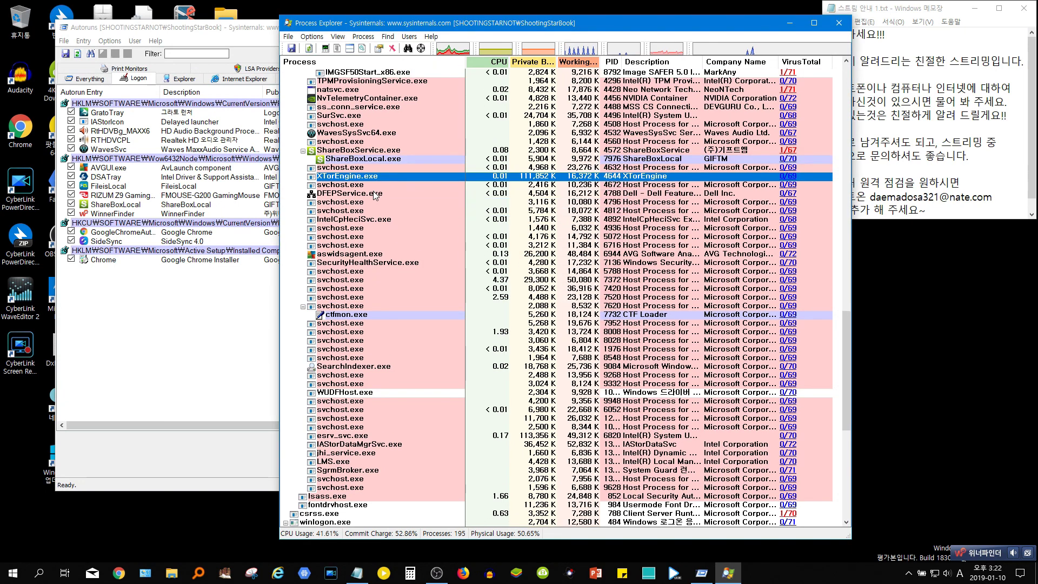
scroll(357, 288, "down", 13)
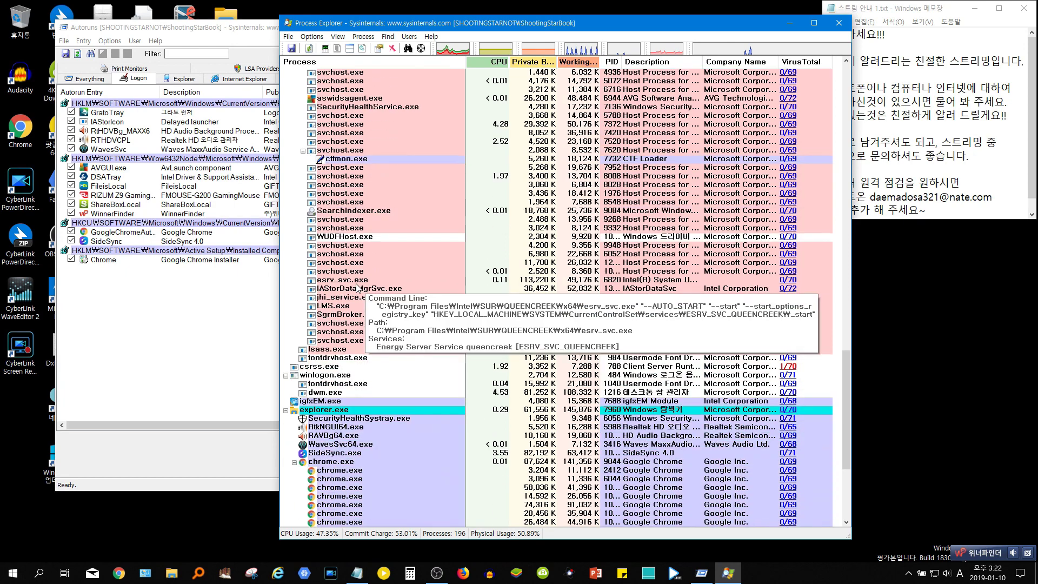
left_click(176, 43)
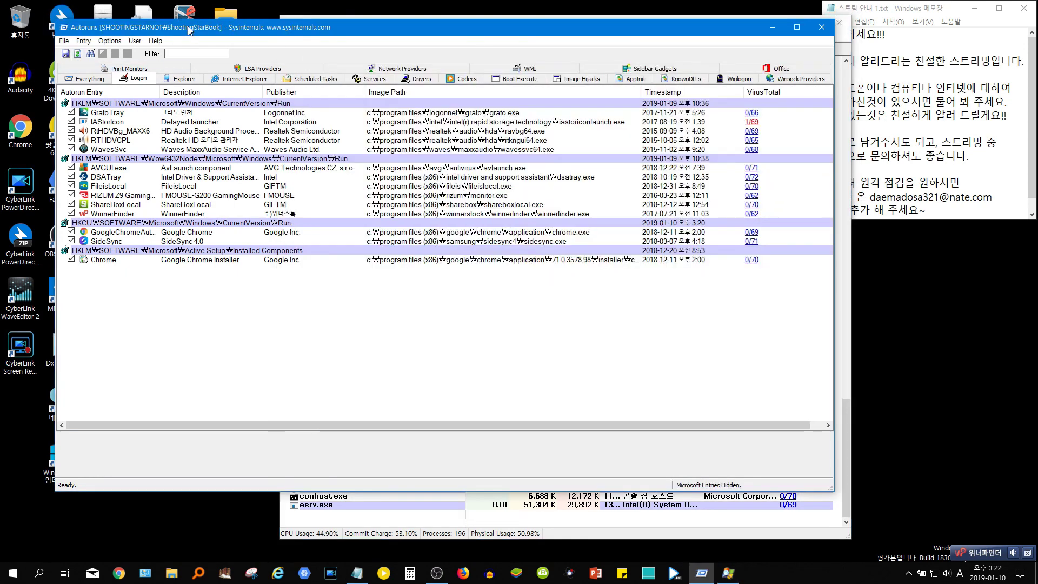
Delete the STRunS (smarttabsvc.exe) entry from the Autoruns services list and confirm the deletion.
left_click(373, 80)
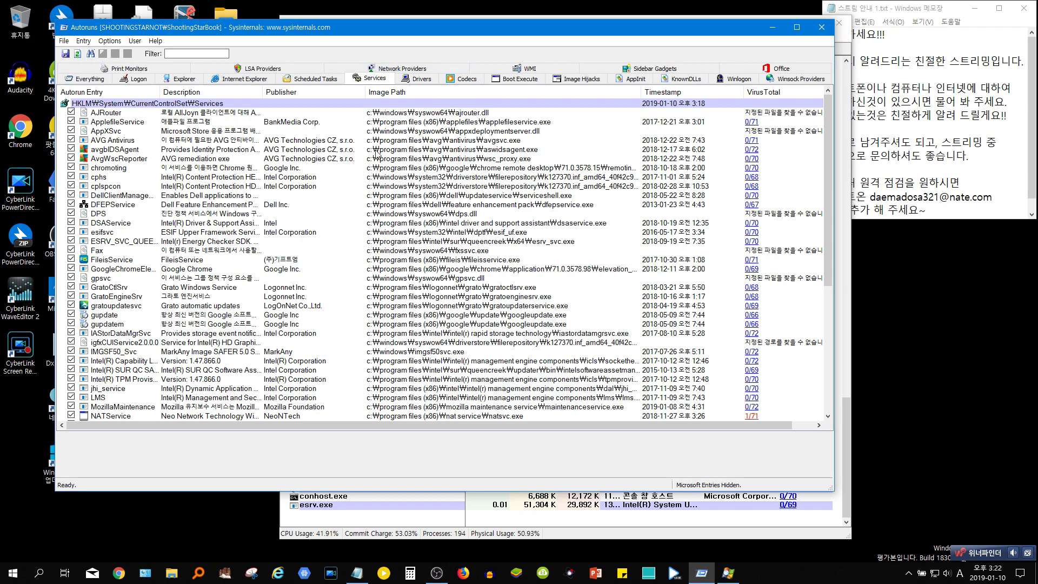
scroll(389, 268, "down", 6)
scroll(388, 270, "down", 2)
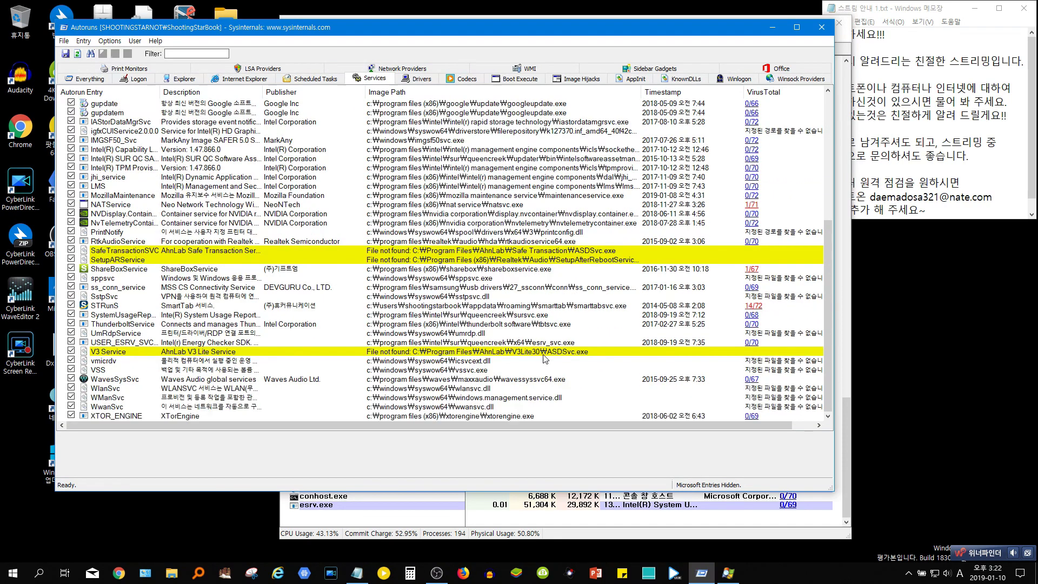
left_click(616, 308)
right_click(617, 308)
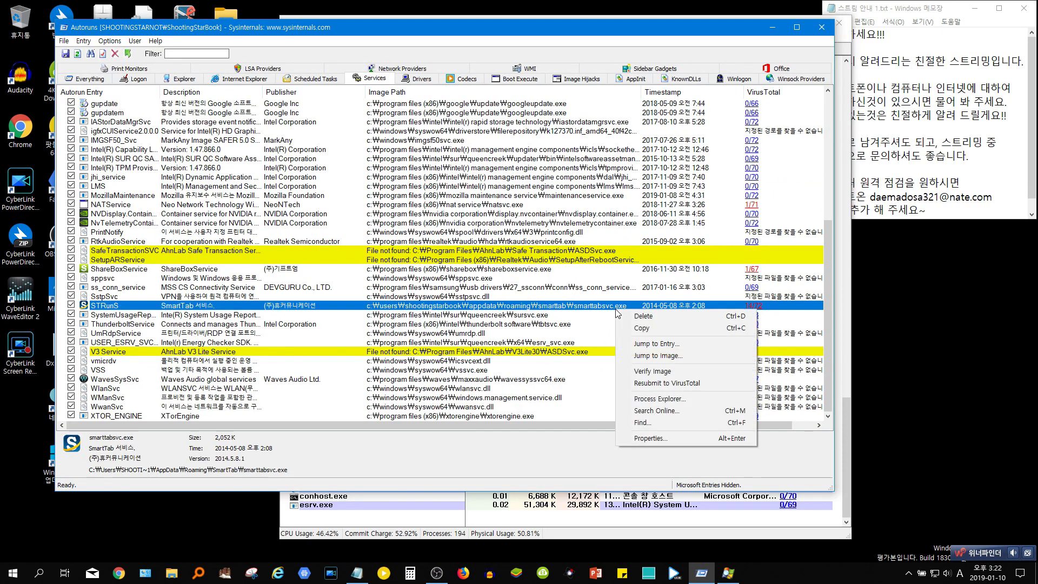
left_click(645, 316)
left_click(545, 322)
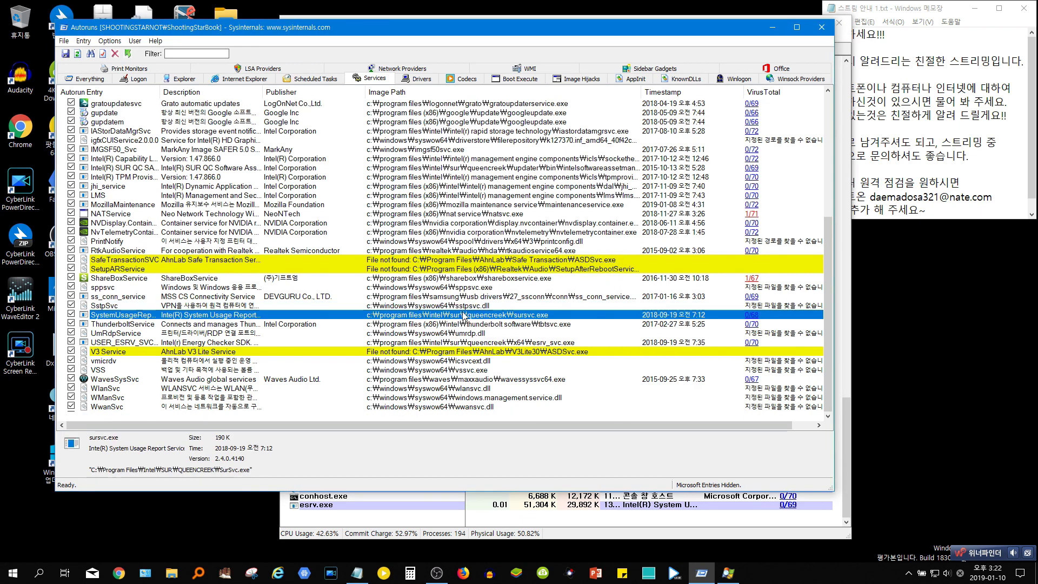
Rescan the autostart entries and check the services list for remaining SmartTab entries.
key("F5")
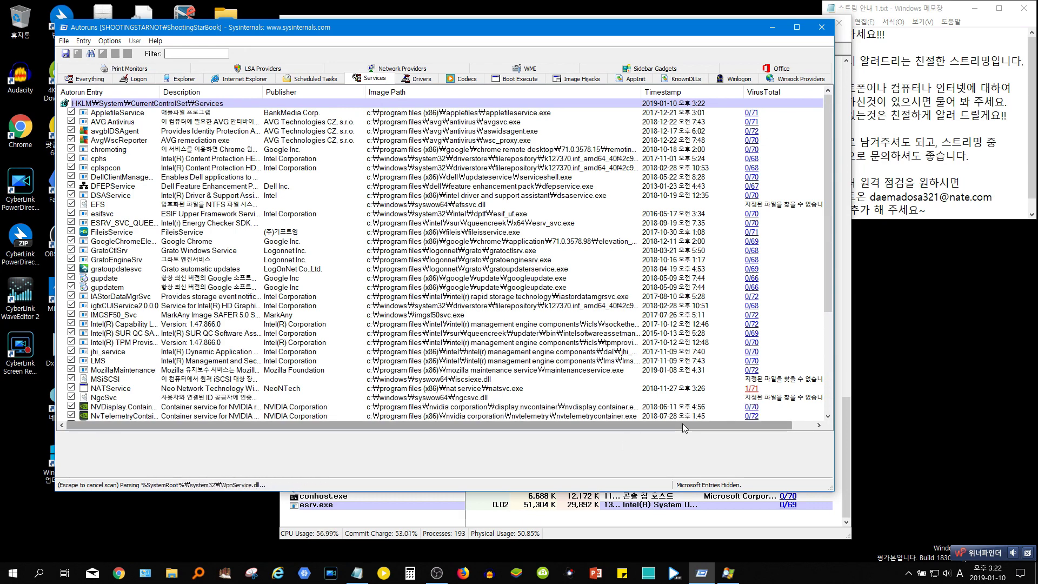
left_click_drag(827, 270, 827, 376)
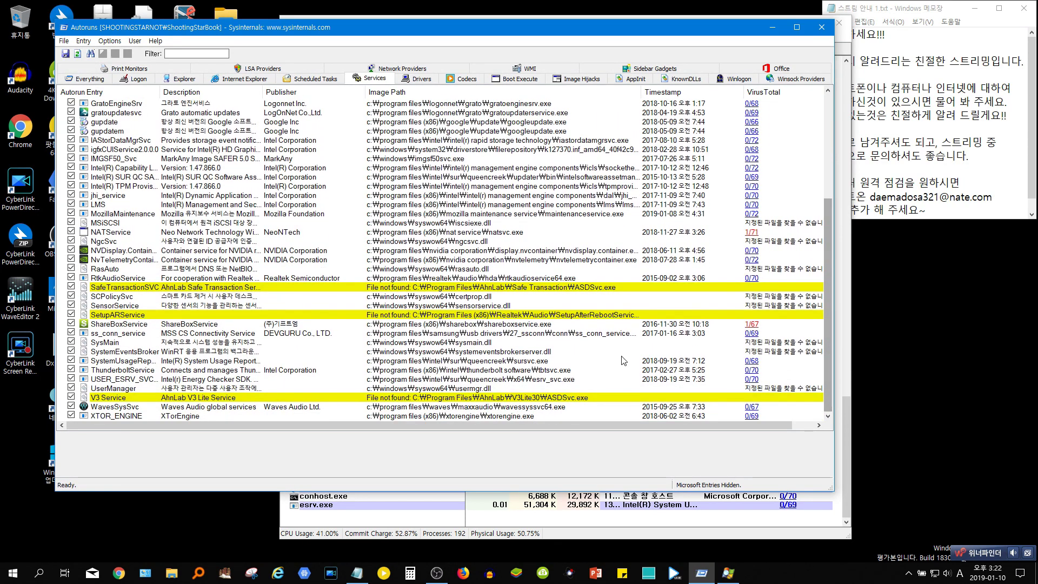
left_click(511, 352)
scroll(511, 378, "up", 6)
scroll(400, 335, "down", 6)
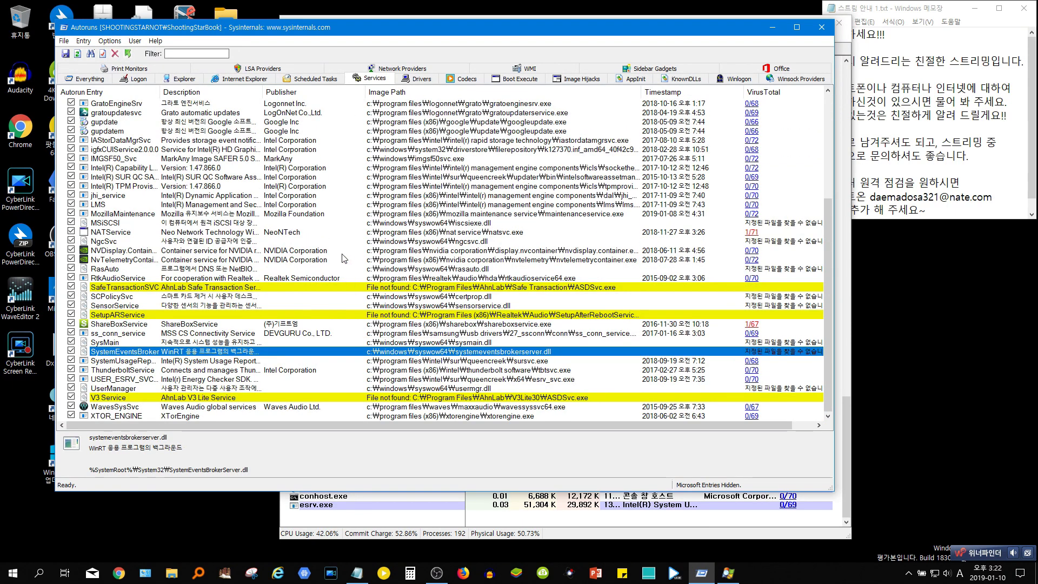
left_click(348, 250)
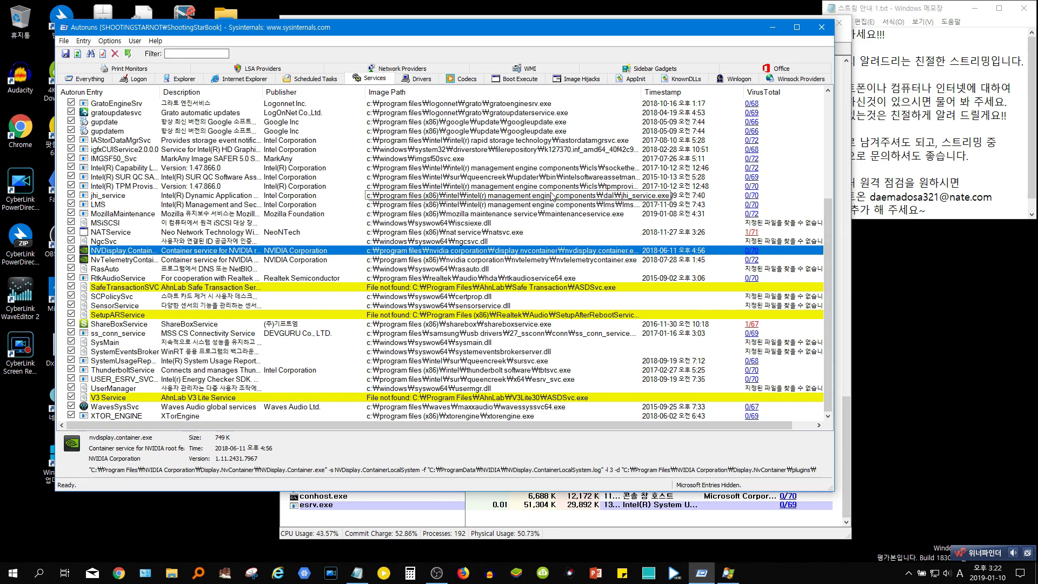
Close Autoruns and Process Explorer.
left_click(821, 27)
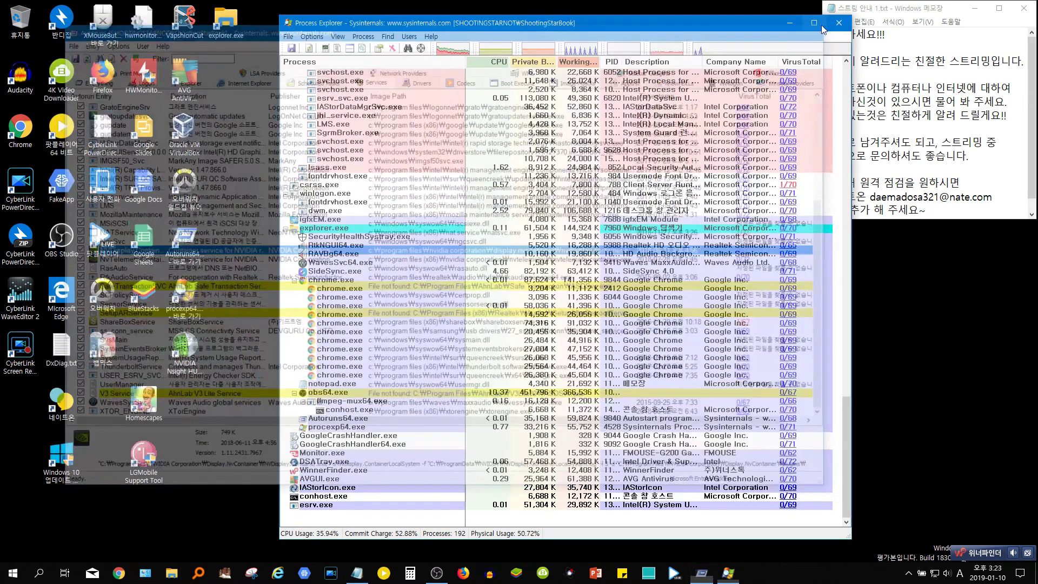
left_click(838, 22)
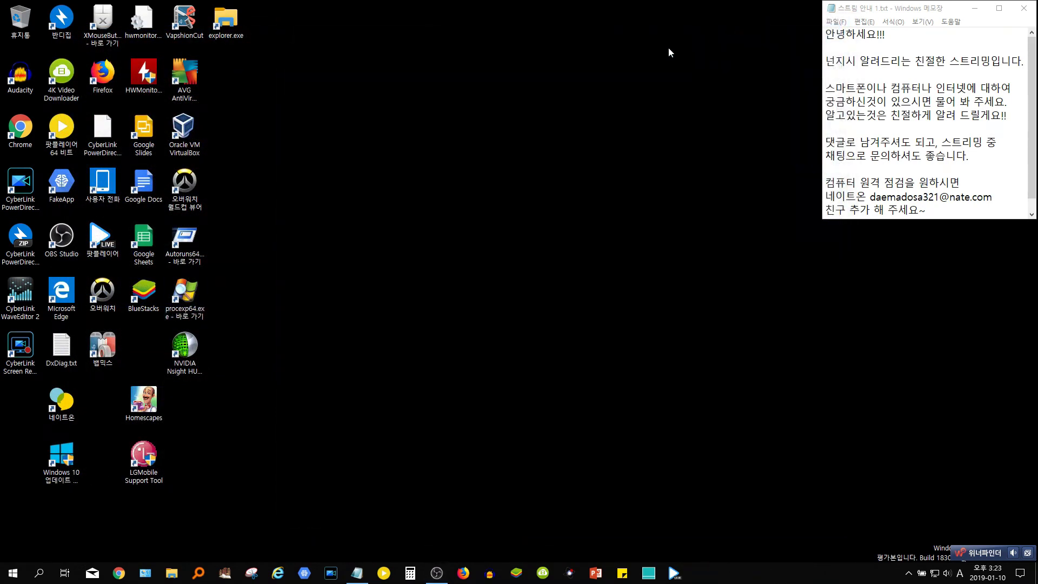
left_click(1023, 8)
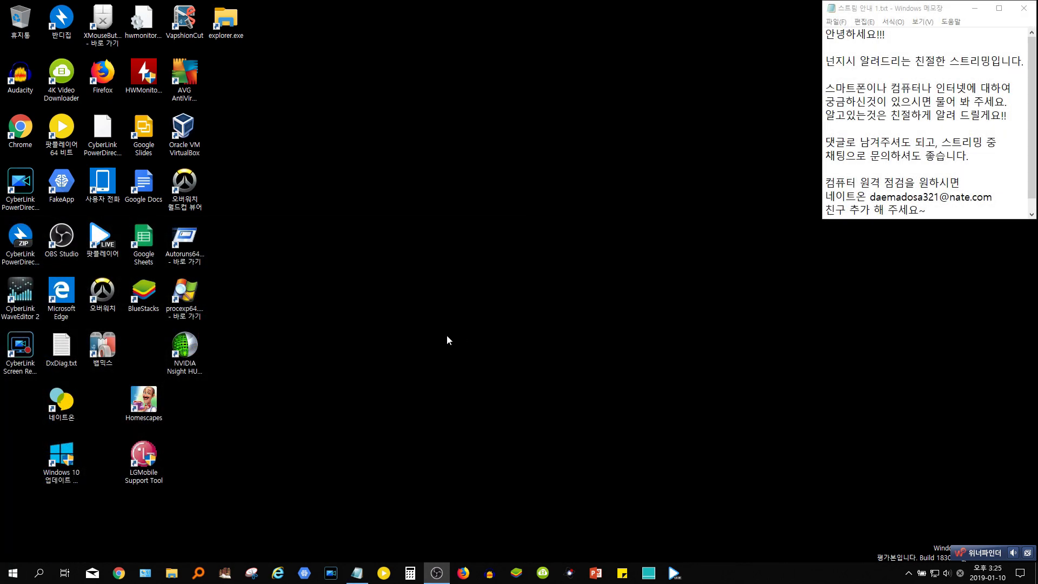
Run Autoruns from its desktop shortcut as administrator and move its window clear of the Process Explorer shortcut.
left_click(271, 261)
left_click(189, 252)
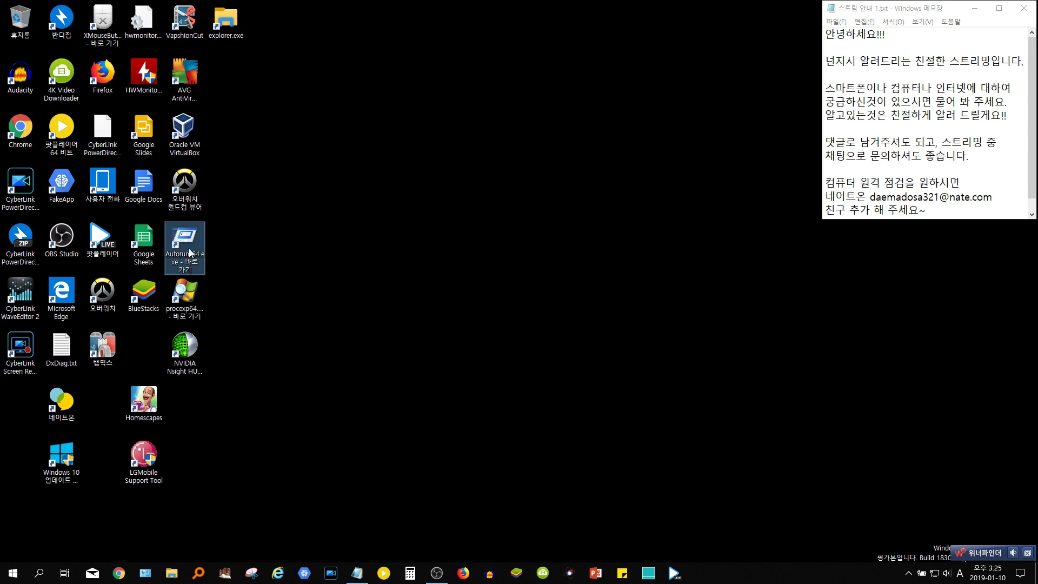
right_click(189, 252)
left_click(216, 302)
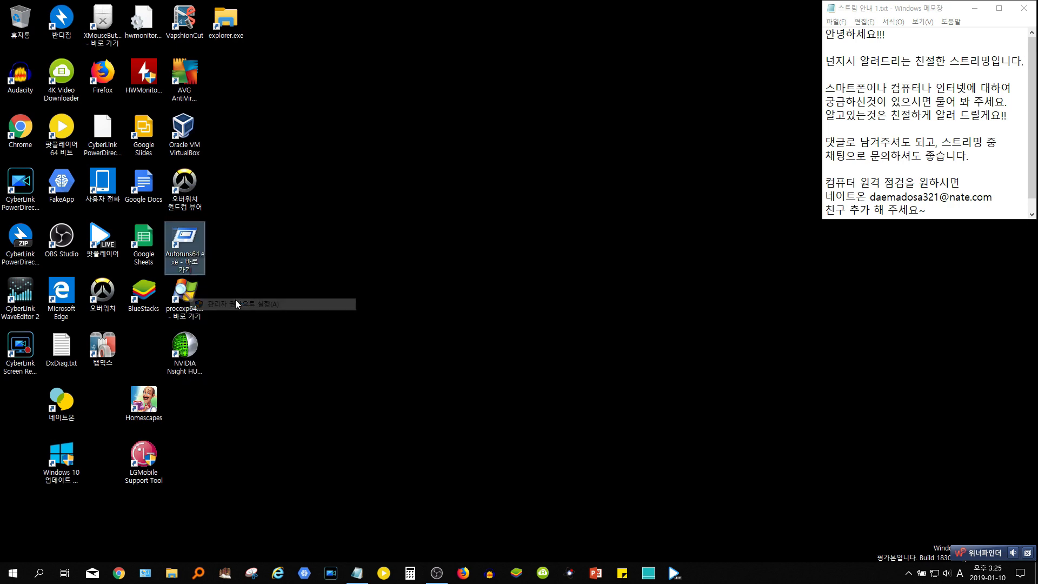
left_click(113, 359)
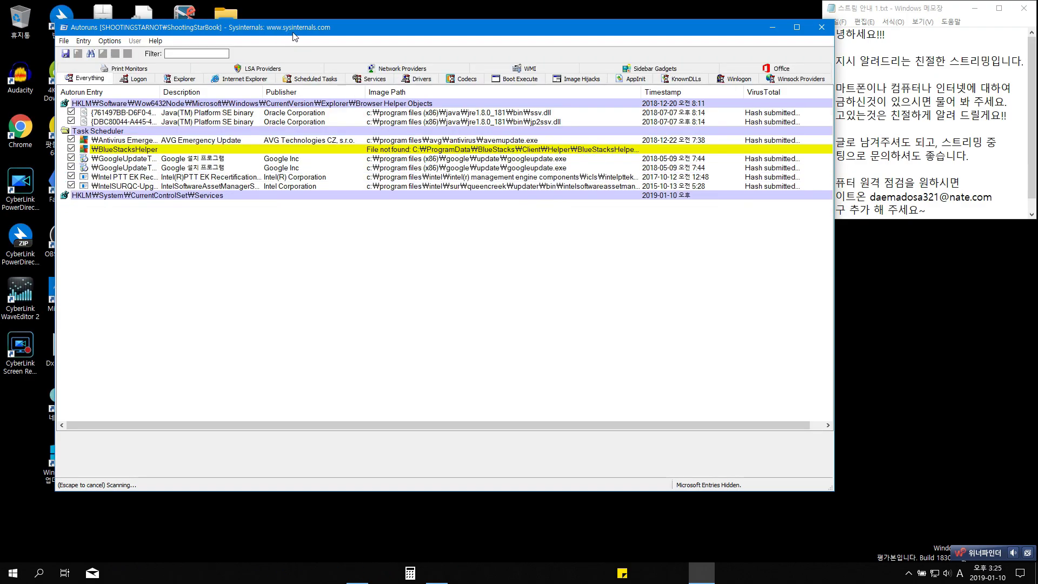
left_click_drag(300, 34, 440, 39)
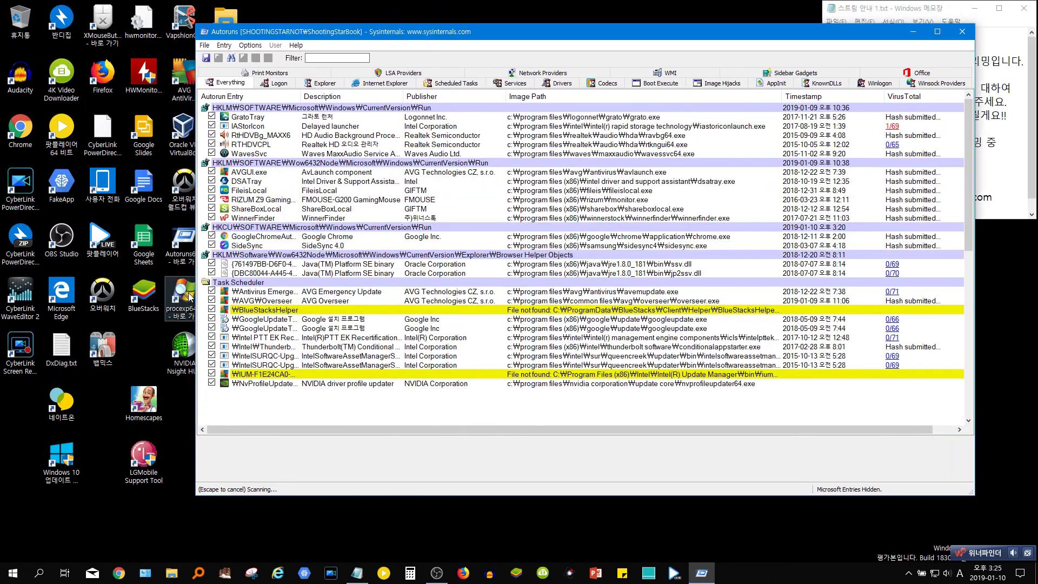
Start Process Explorer from its desktop shortcut.
left_click(189, 296)
right_click(189, 296)
left_click(216, 13)
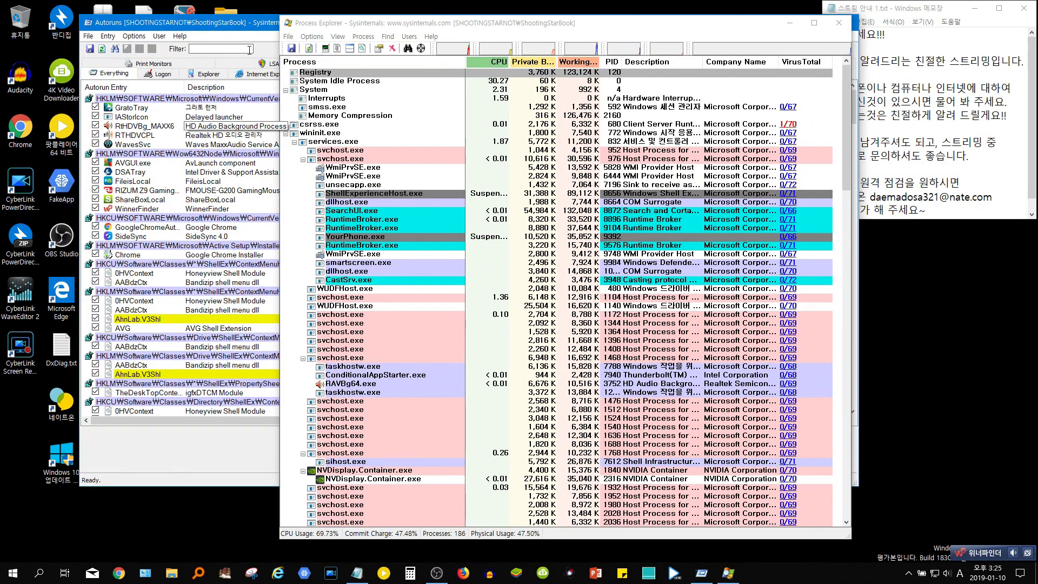
Switch to Autoruns and check the logon, Explorer, Internet Explorer, scheduled task and service entries for leftover adware.
left_click(241, 28)
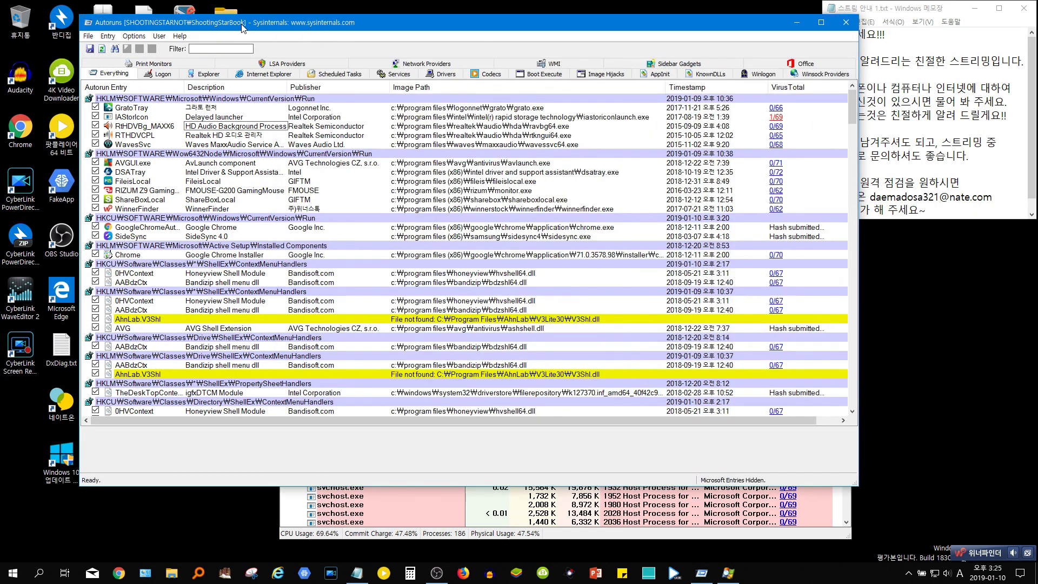
left_click(154, 76)
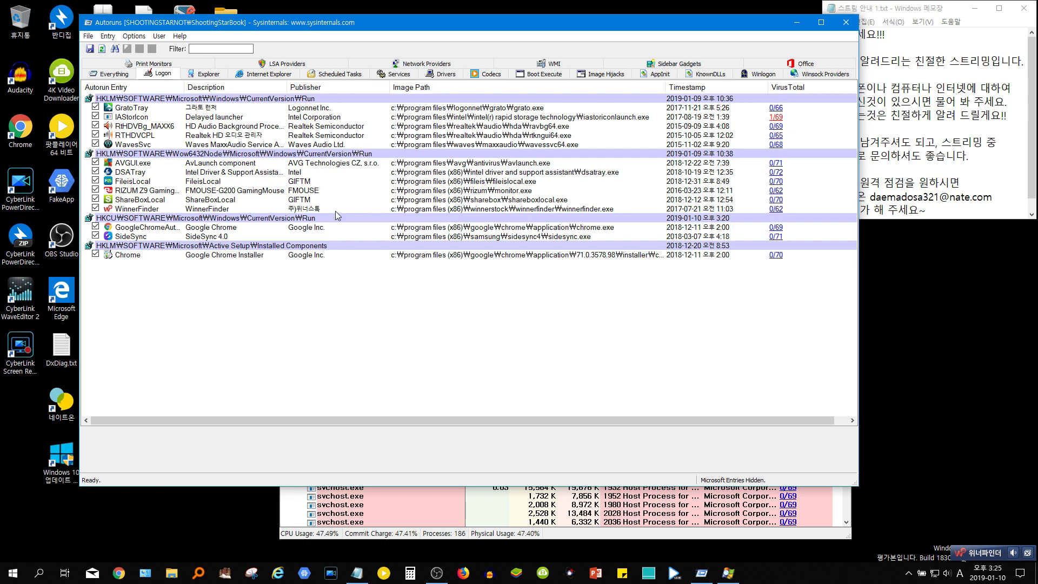
left_click(217, 74)
left_click(269, 74)
left_click(340, 74)
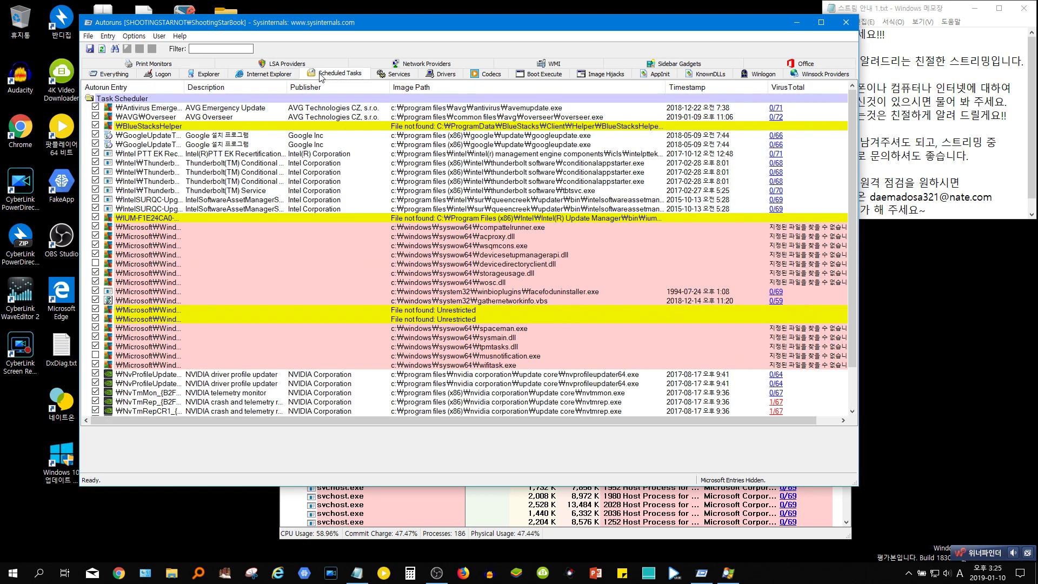
left_click(397, 74)
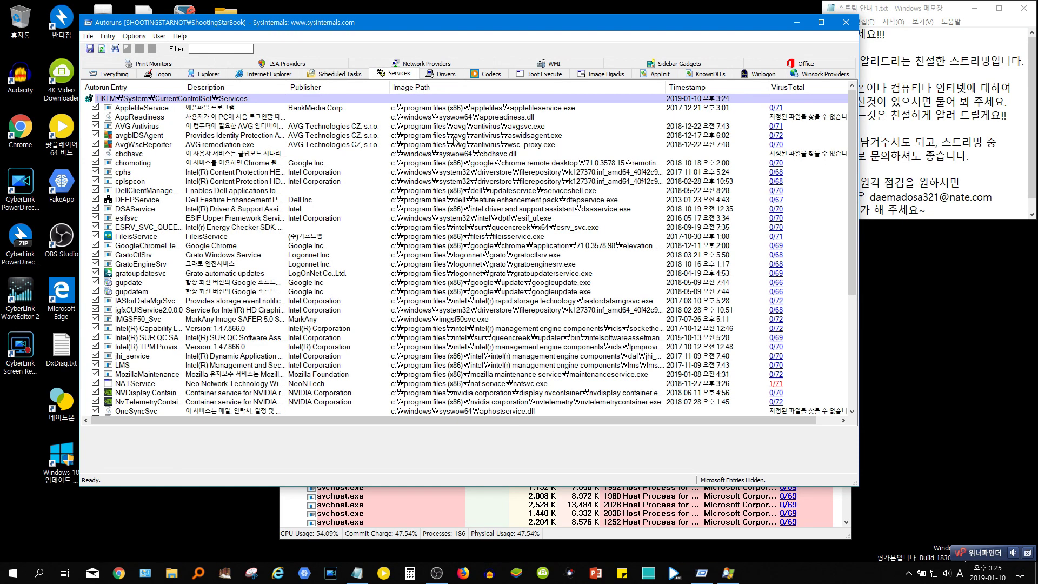
scroll(406, 152, "down", 5)
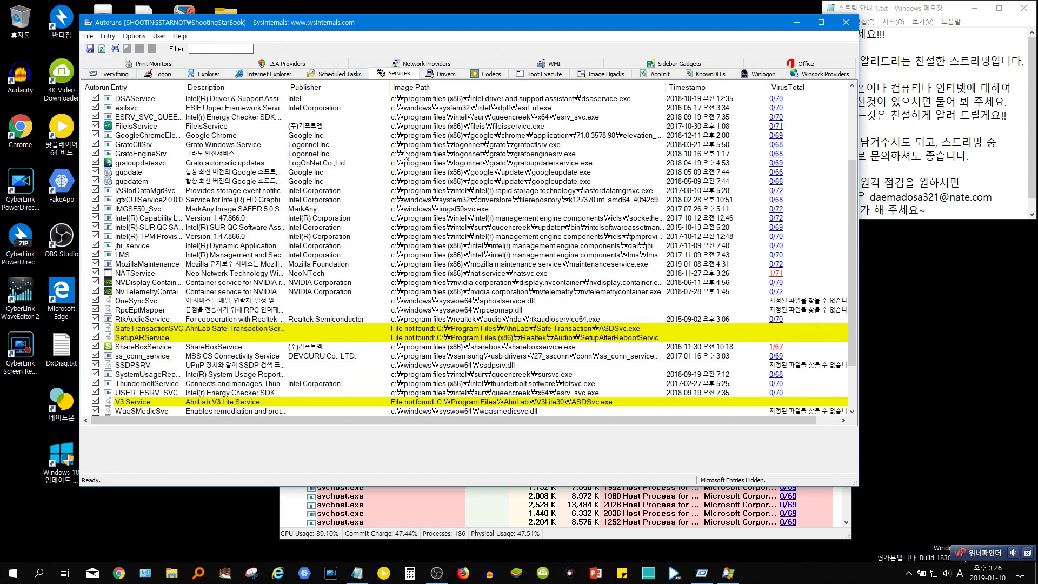
scroll(406, 153, "down", 2)
scroll(708, 332, "up", 1)
scroll(690, 249, "up", 6)
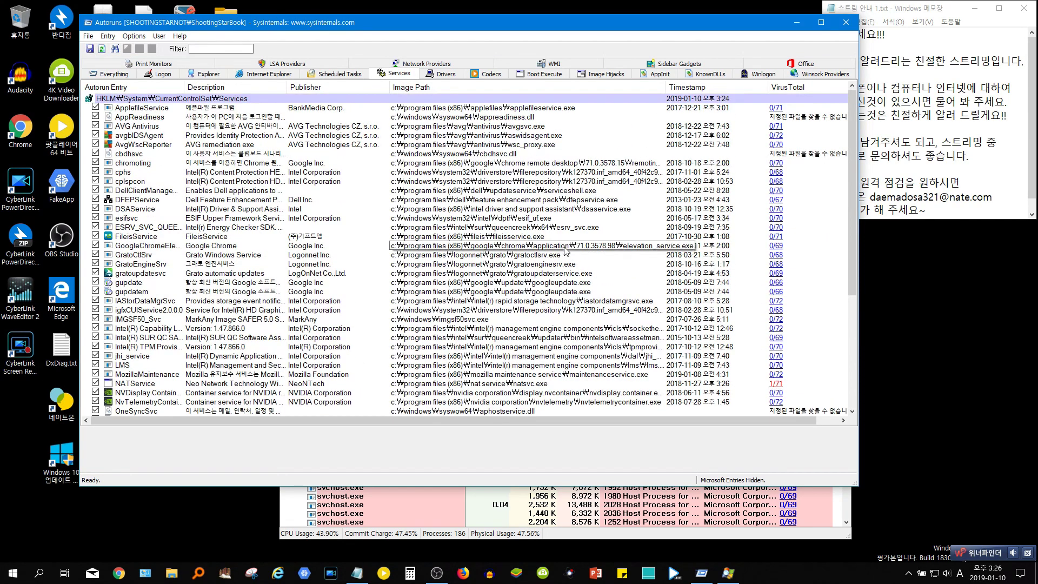
Switch to Process Explorer, look over all running processes for leftover adware, and close it.
left_click_drag(525, 23, 494, 36)
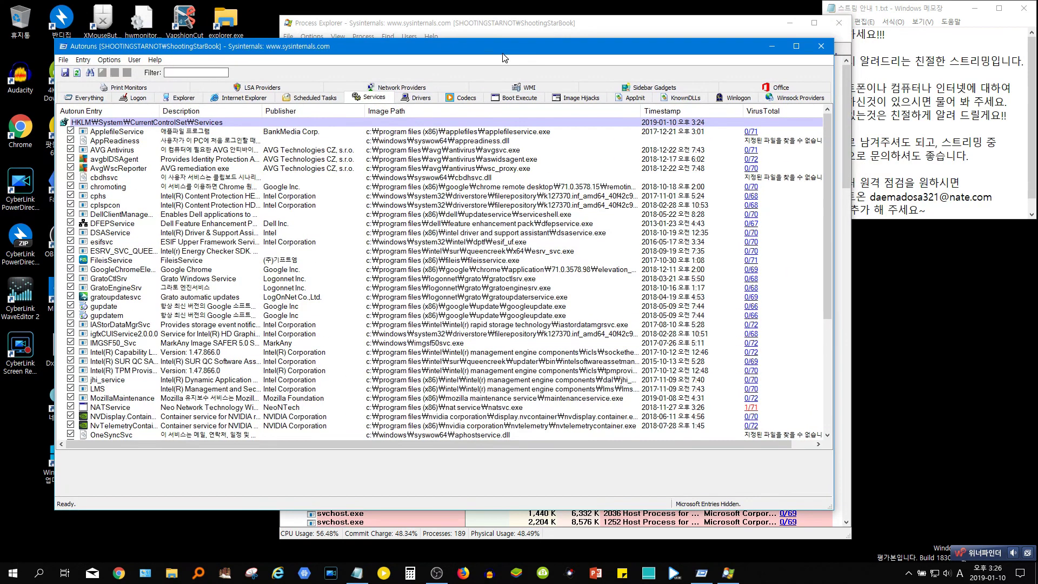
left_click(480, 85)
mouse_move(459, 142)
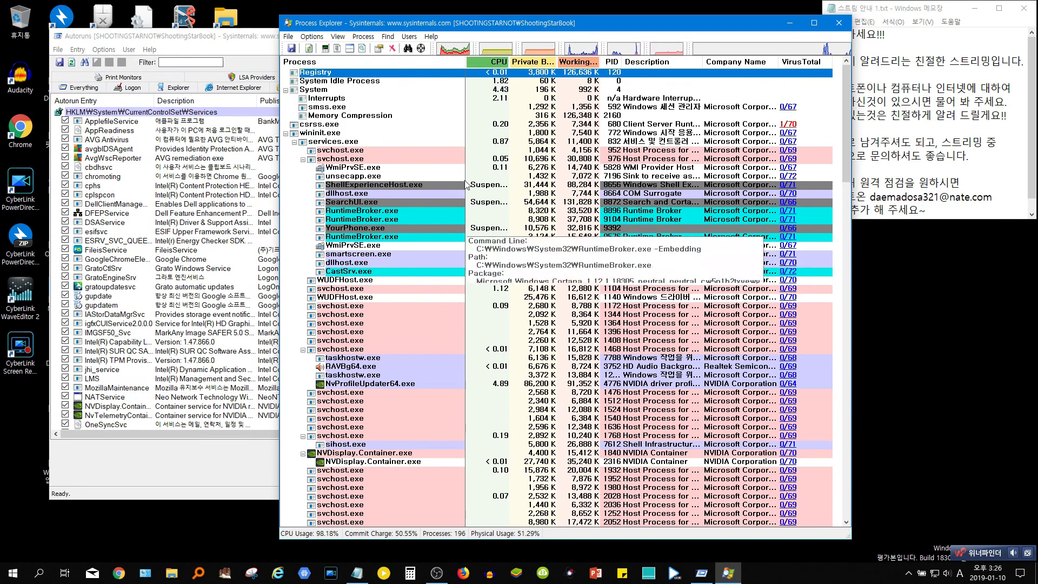
scroll(464, 179, "down", 2)
scroll(465, 180, "down", 12)
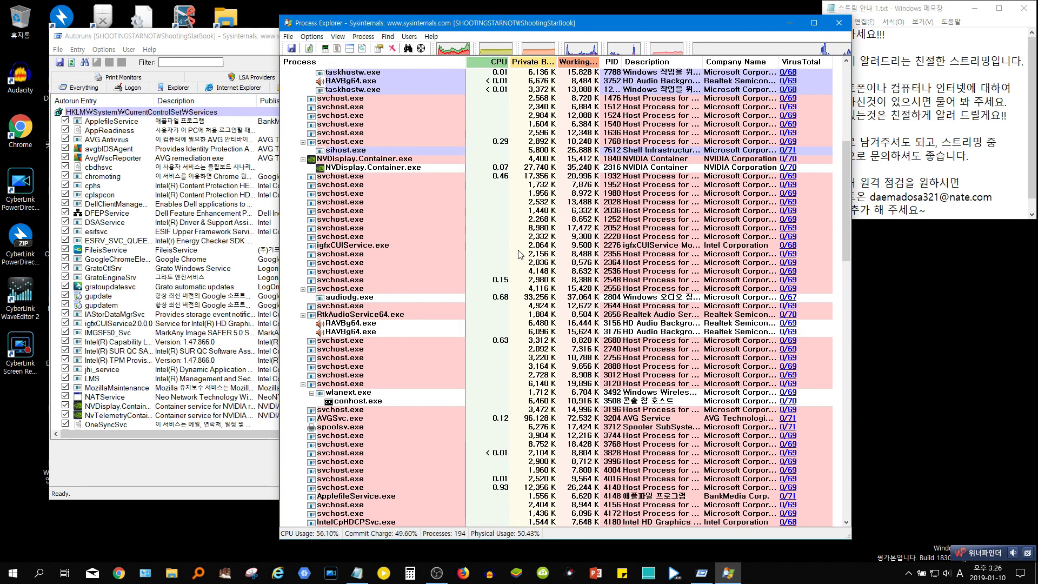
scroll(519, 254, "down", 12)
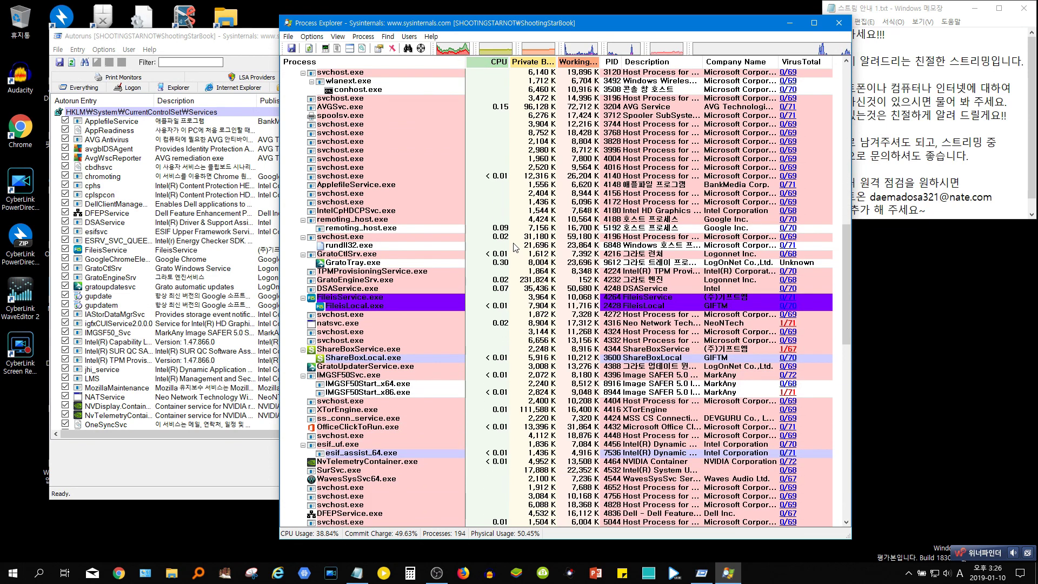
scroll(589, 276, "down", 4)
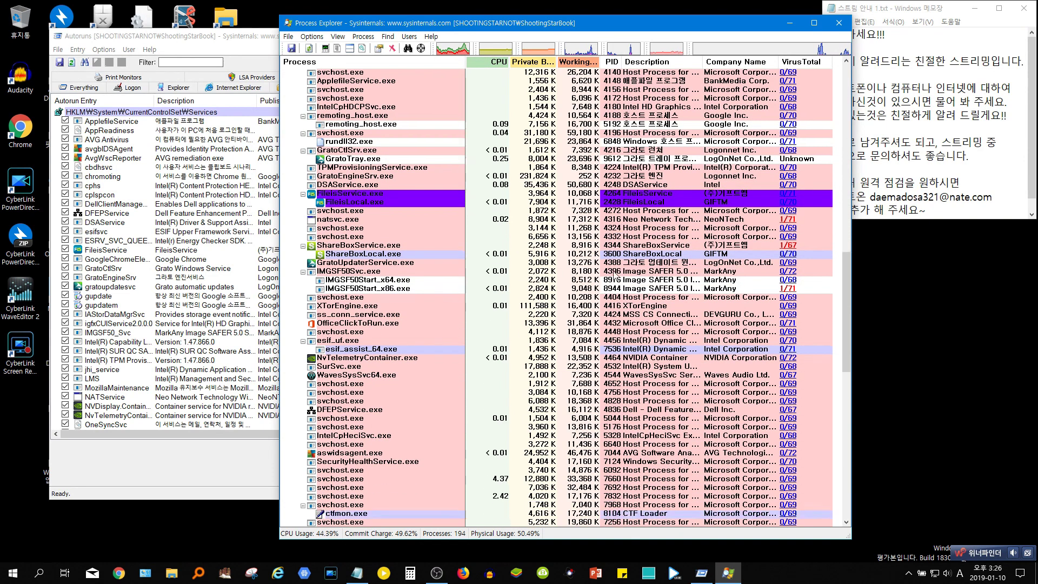
scroll(585, 281, "down", 18)
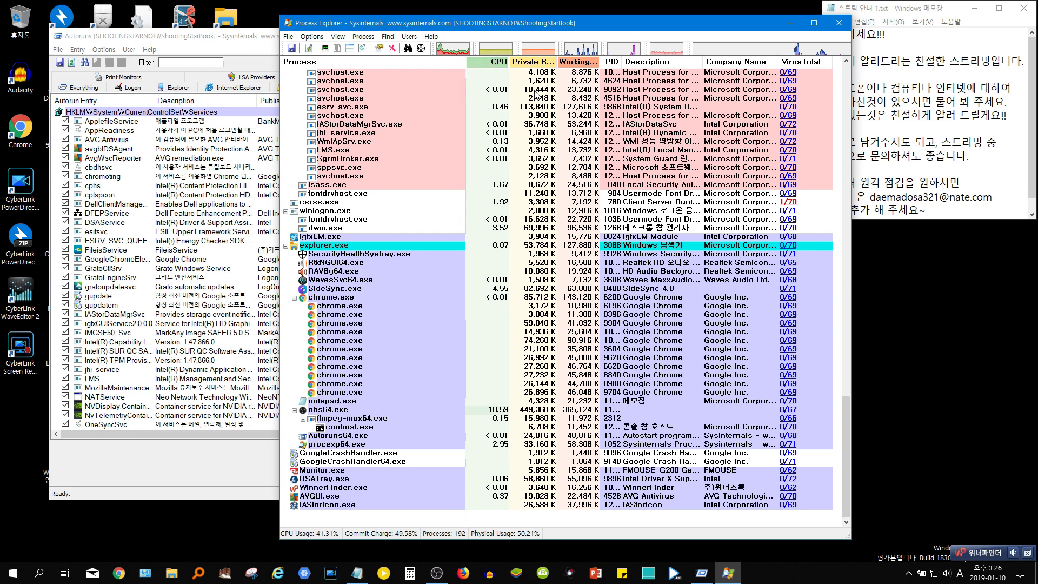
left_click_drag(572, 28, 539, 20)
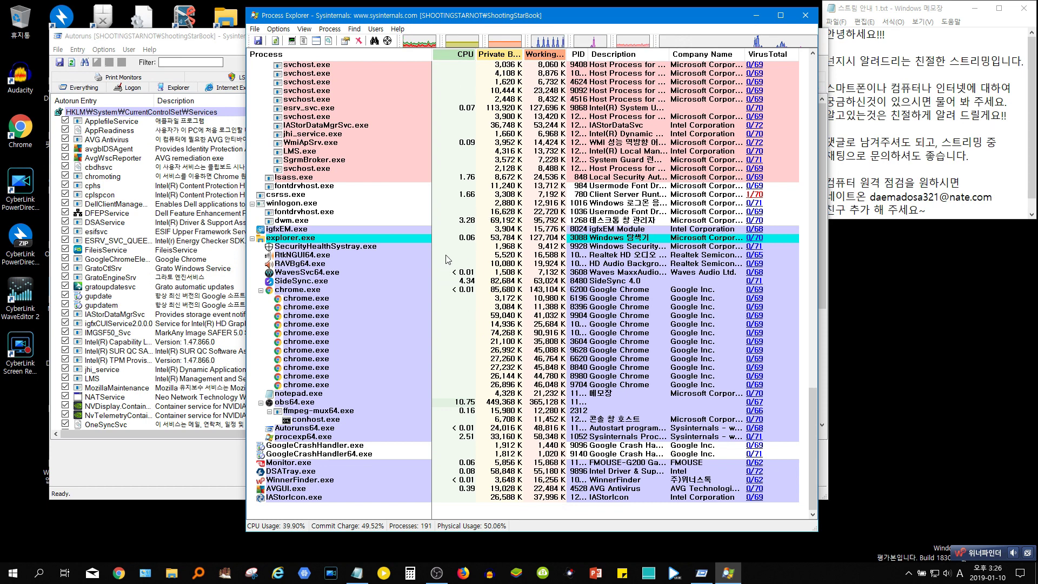
left_click(803, 16)
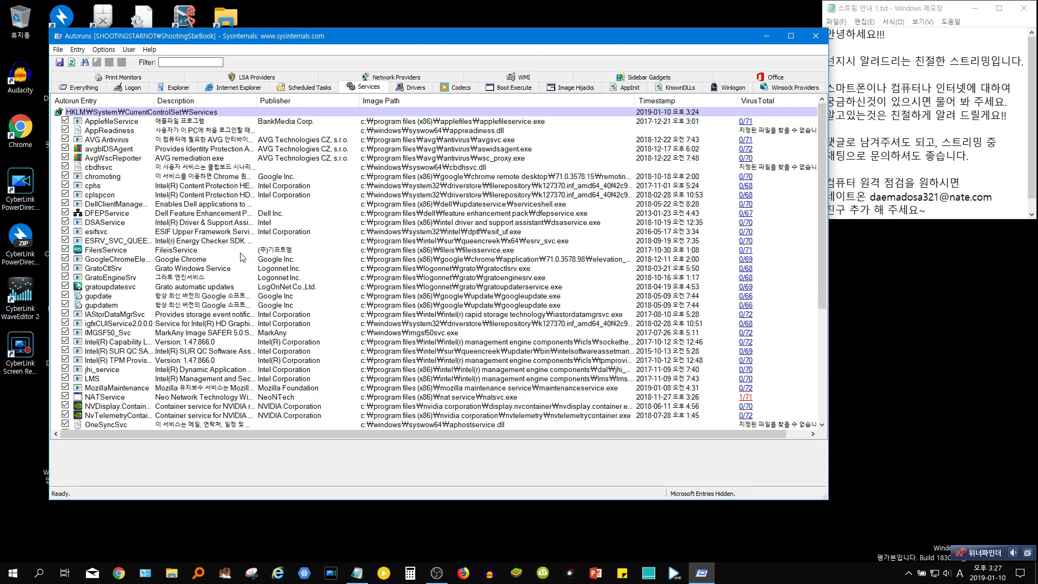
Look through the Autoruns service entries again, narrowing the window so it does not cover the Notepad note.
scroll(269, 259, "down", 4)
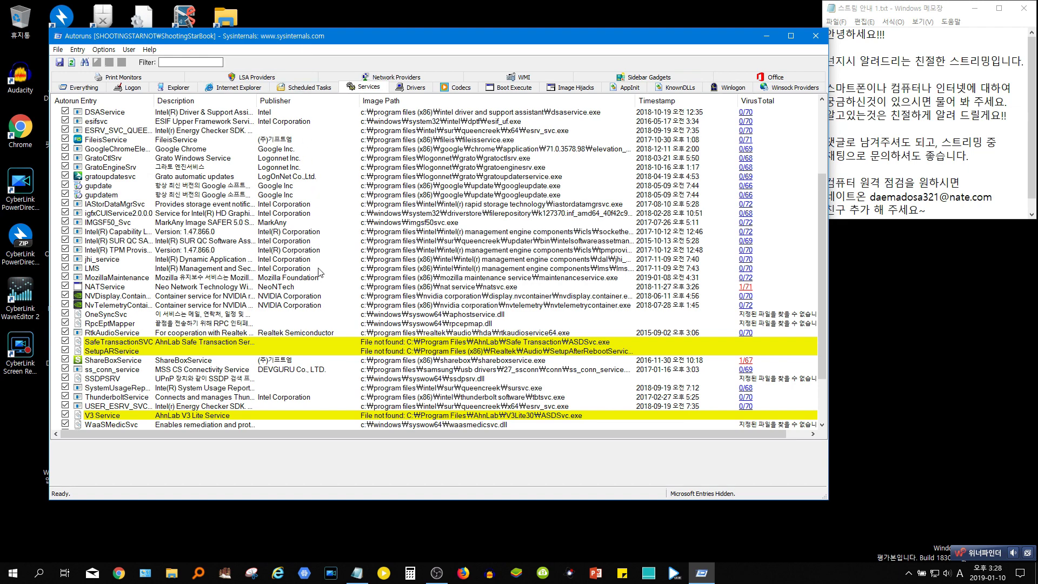
scroll(247, 267, "up", 4)
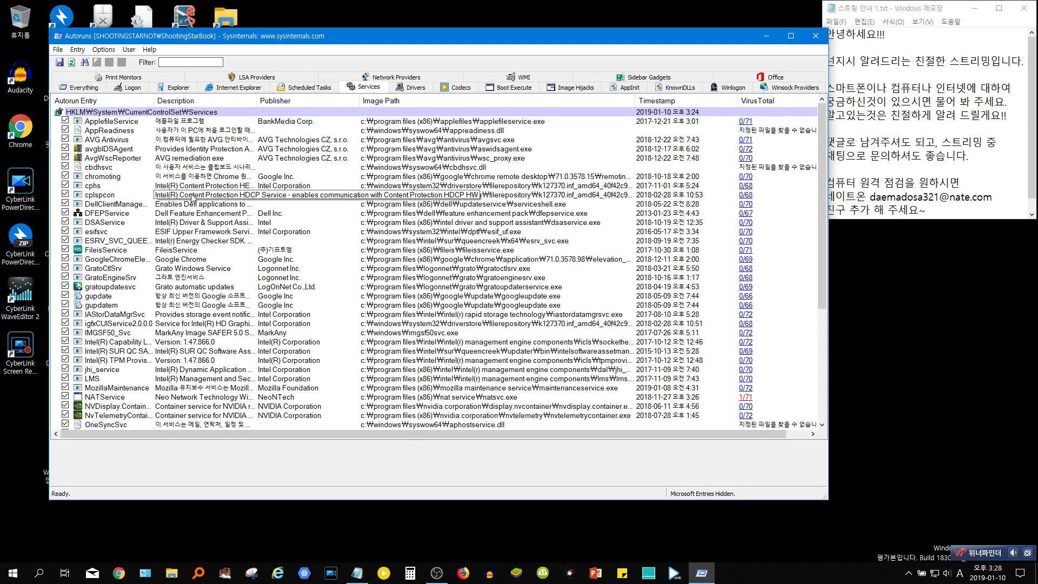
scroll(196, 244, "down", 6)
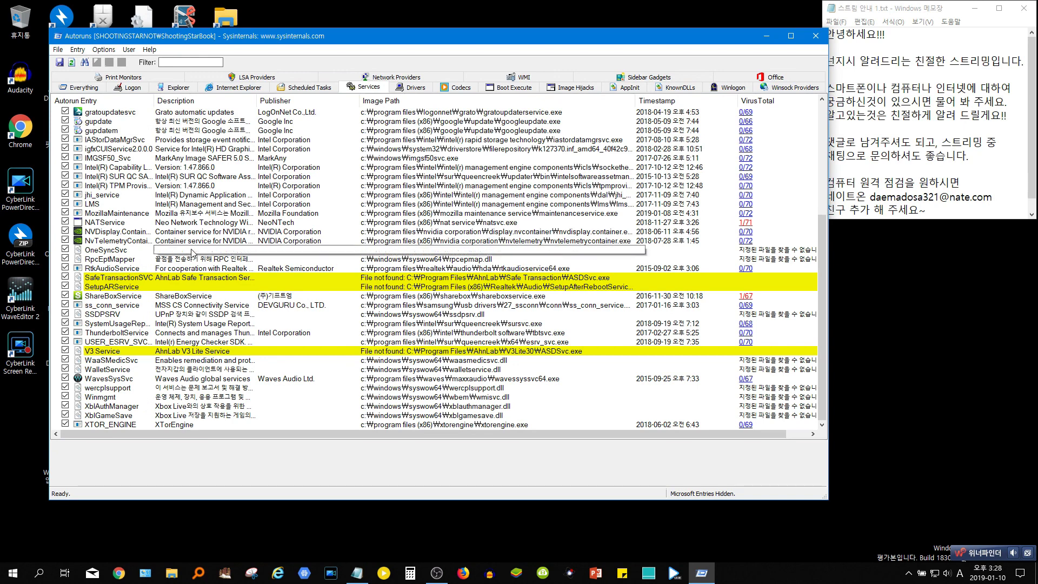
scroll(195, 249, "up", 6)
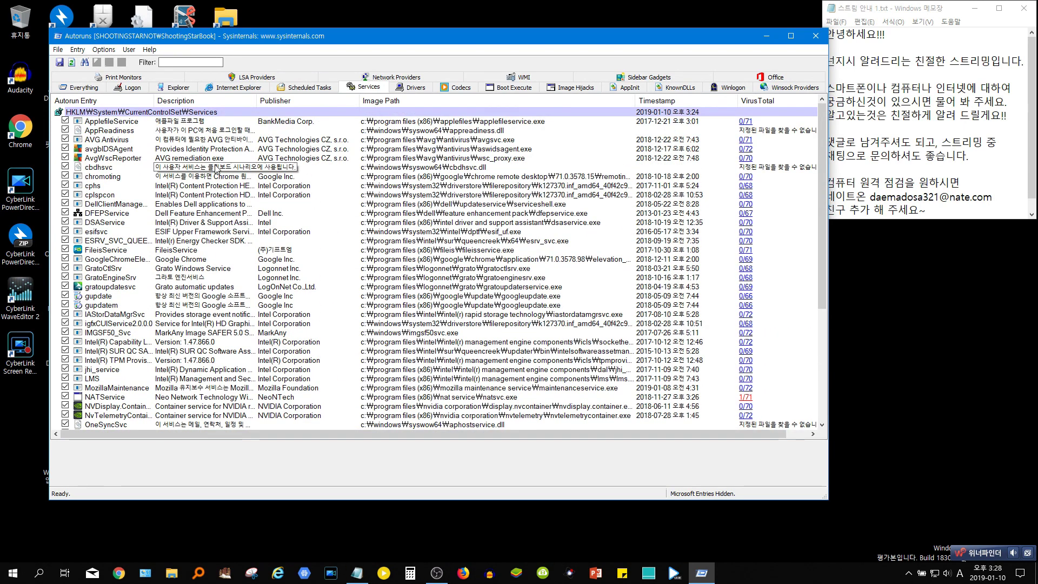
left_click_drag(827, 266, 805, 266)
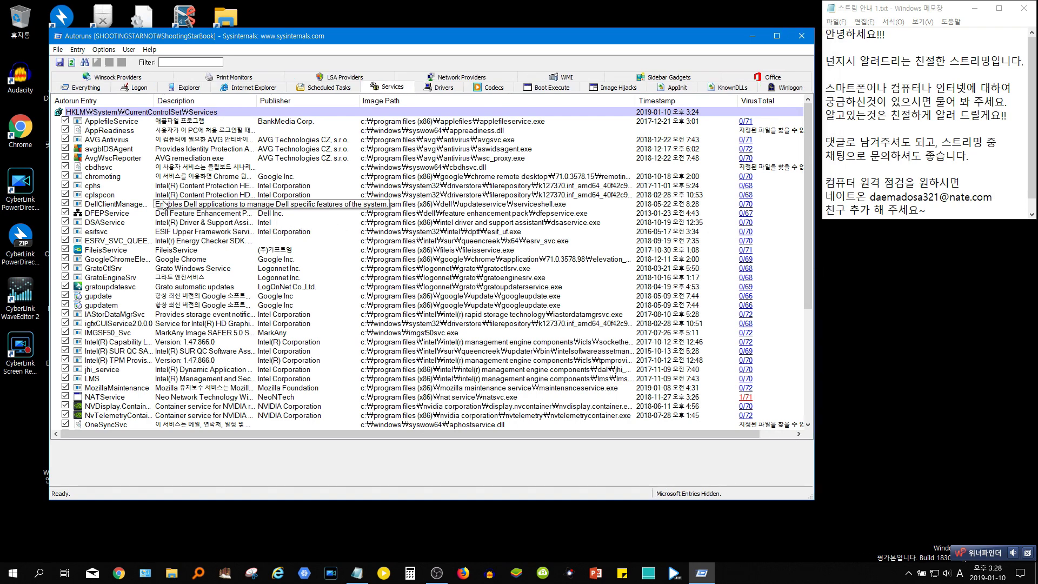
scroll(257, 215, "down", 5)
scroll(258, 215, "down", 2)
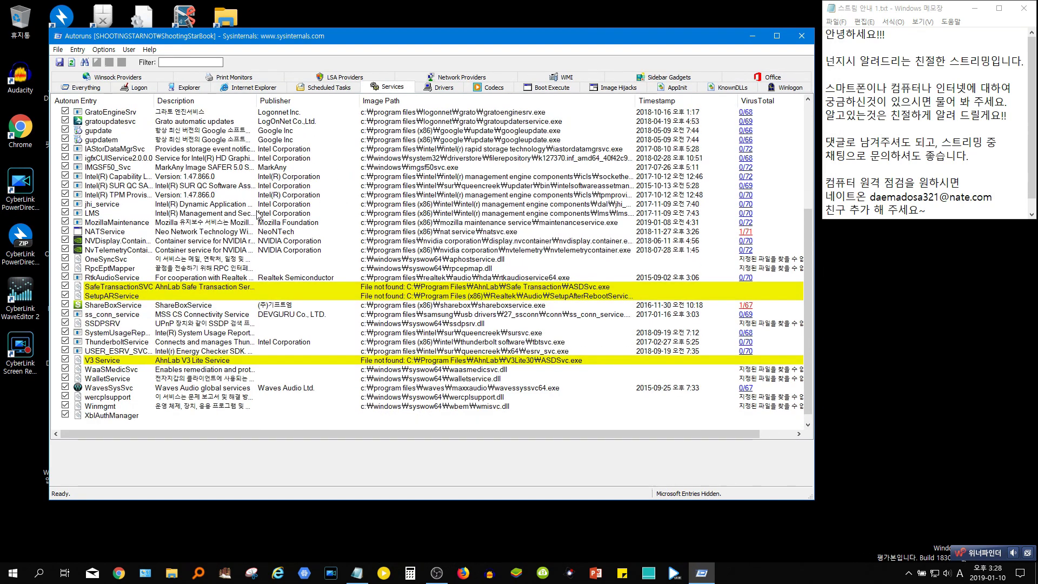